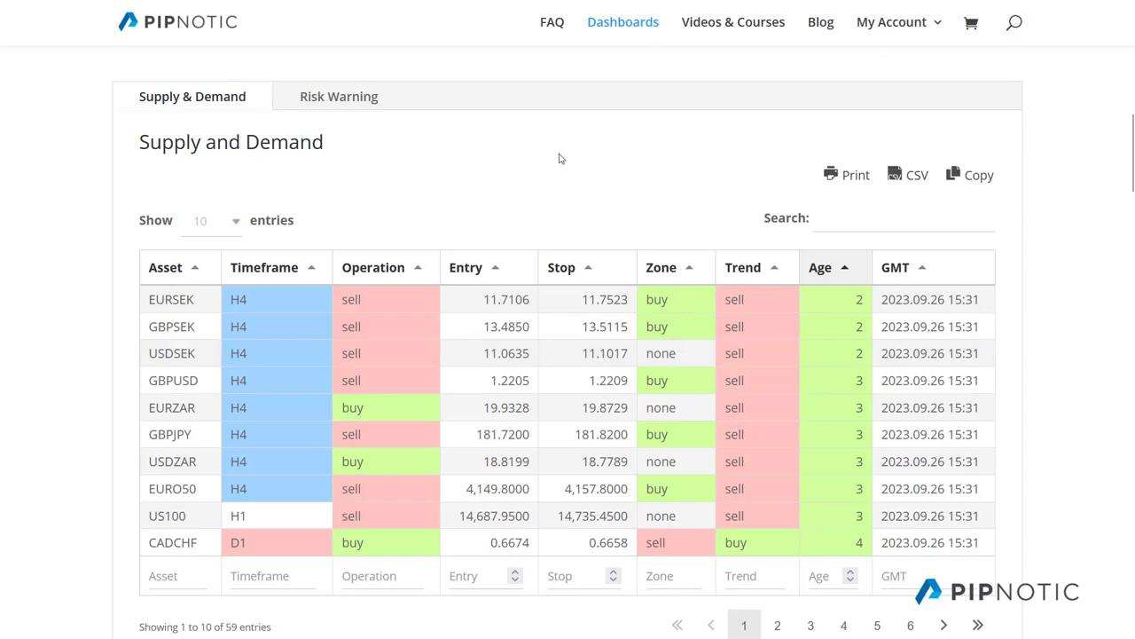
- Look over the Supply and Demand table on the dashboard and display its page 6
scroll(619, 294, down, 2)
scroll(477, 350, up, 5)
scroll(474, 355, down, 2)
scroll(470, 366, up, 8)
scroll(470, 366, down, 8)
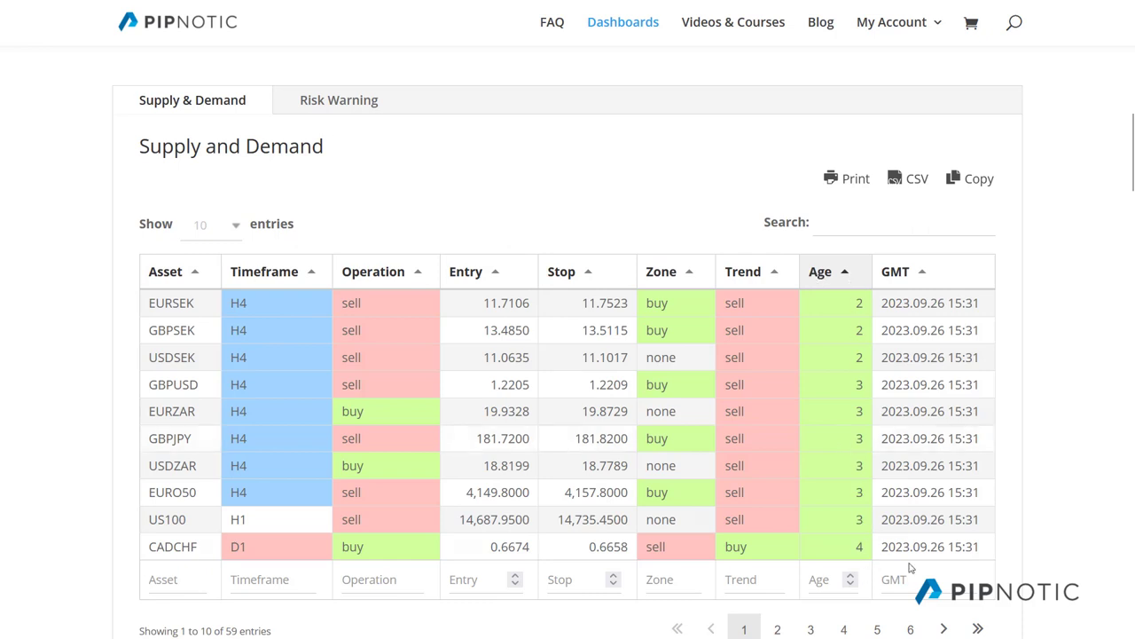
click(910, 629)
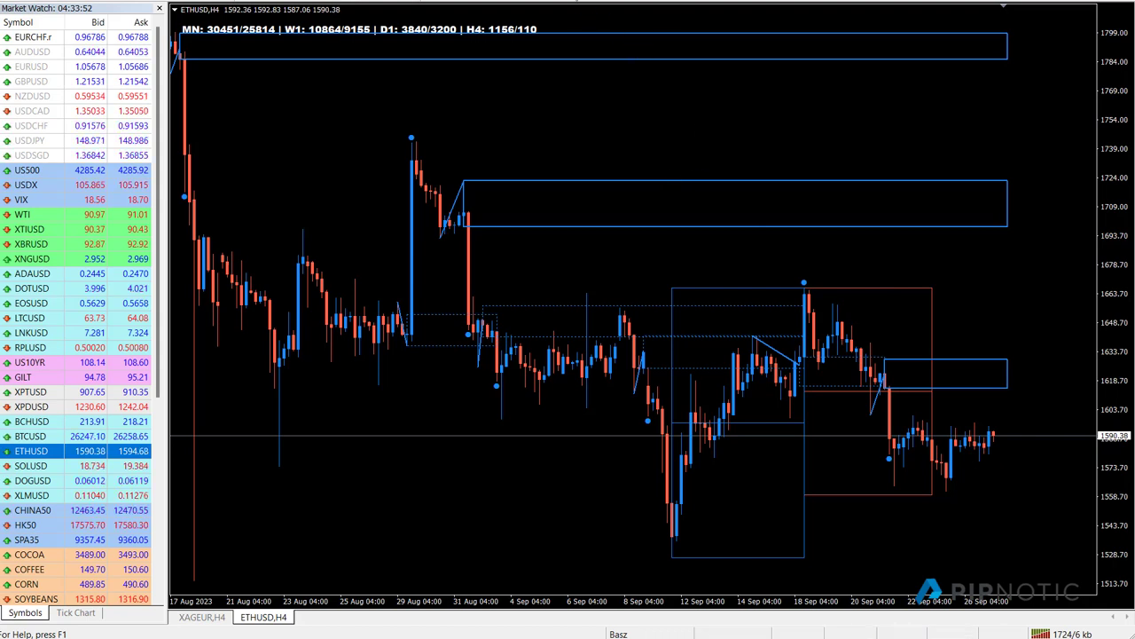
- Annotate the ETHUSD H4 chart with a blue horizontal line, a box around the nearest supply zone and a projected price path, and clear the marks
drag(869, 415, 1038, 416)
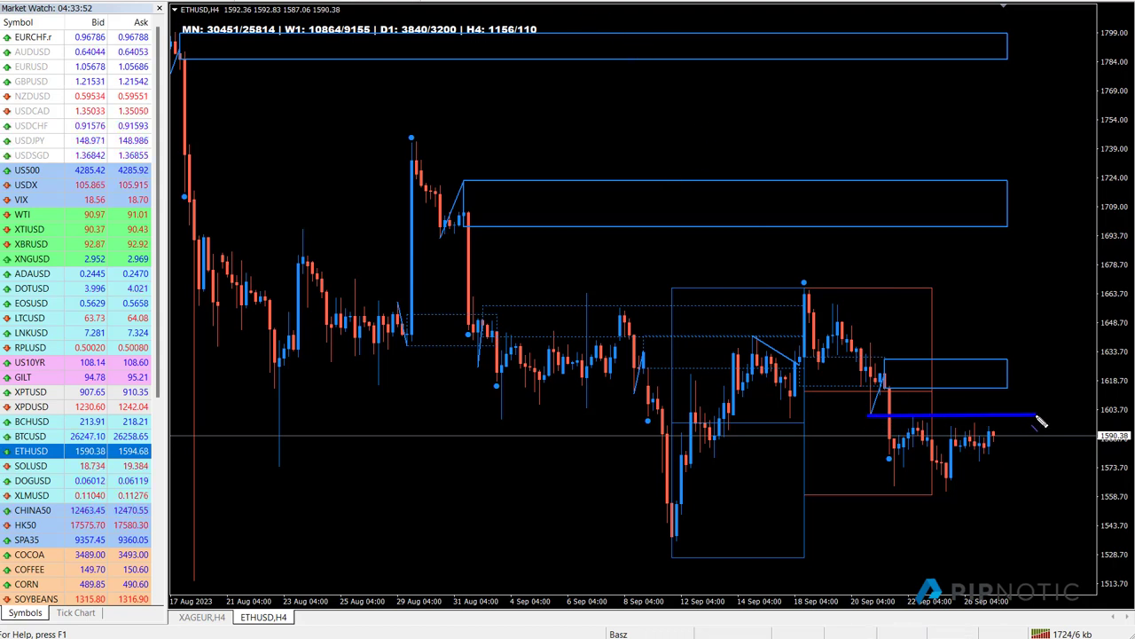
mouse_move(867, 394)
mouse_down()
mouse_move(1034, 397)
mouse_move(1034, 360)
mouse_move(868, 356)
mouse_move(867, 395)
mouse_up()
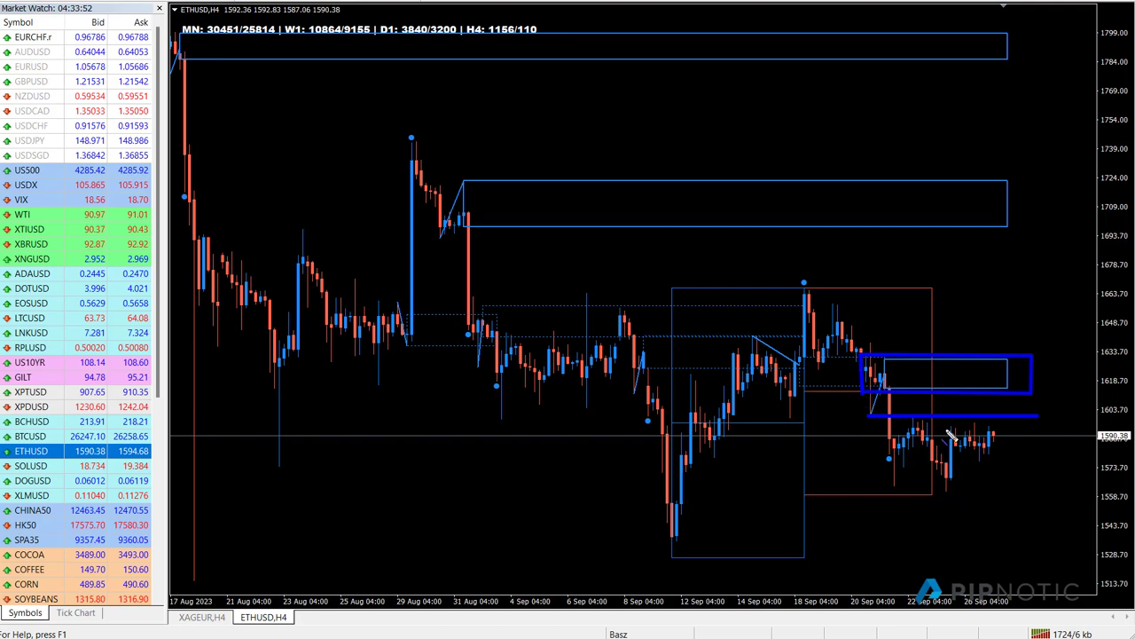
drag(994, 432, 1012, 386)
mouse_move(1012, 385)
mouse_down()
mouse_move(1019, 425)
mouse_move(1038, 400)
mouse_move(1035, 451)
mouse_move(1065, 424)
mouse_move(1055, 511)
mouse_move(1065, 493)
mouse_move(1067, 564)
mouse_up()
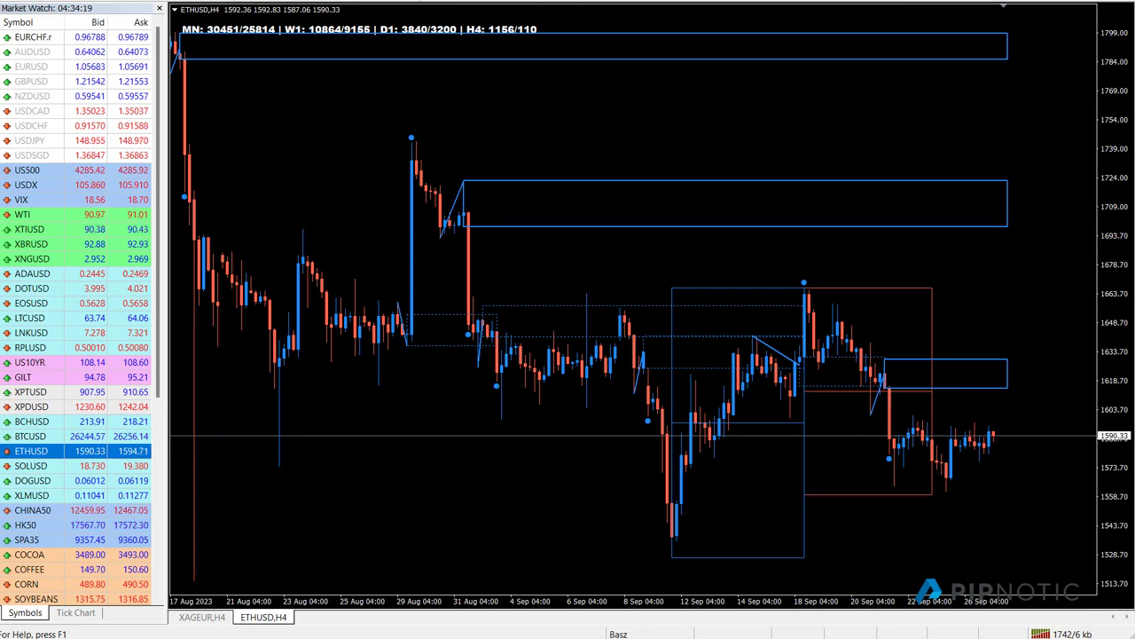
key(plus)
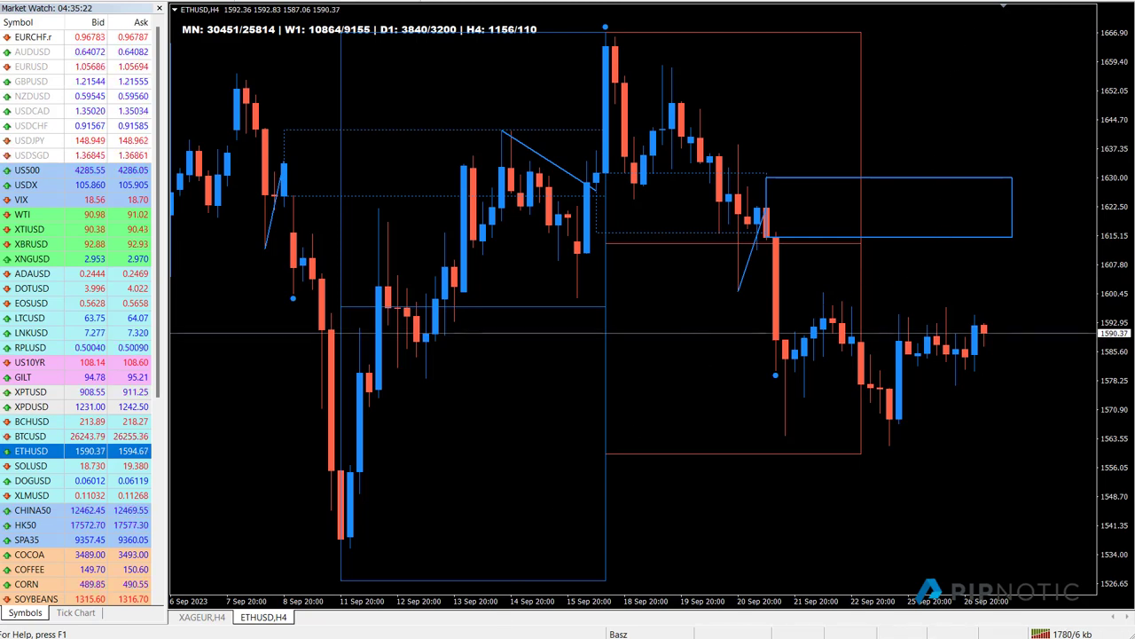
- Switch to the browser, return to page 1 of the Supply and Demand table and highlight the EURSEK and GBPSEK asset names
click(508, 621)
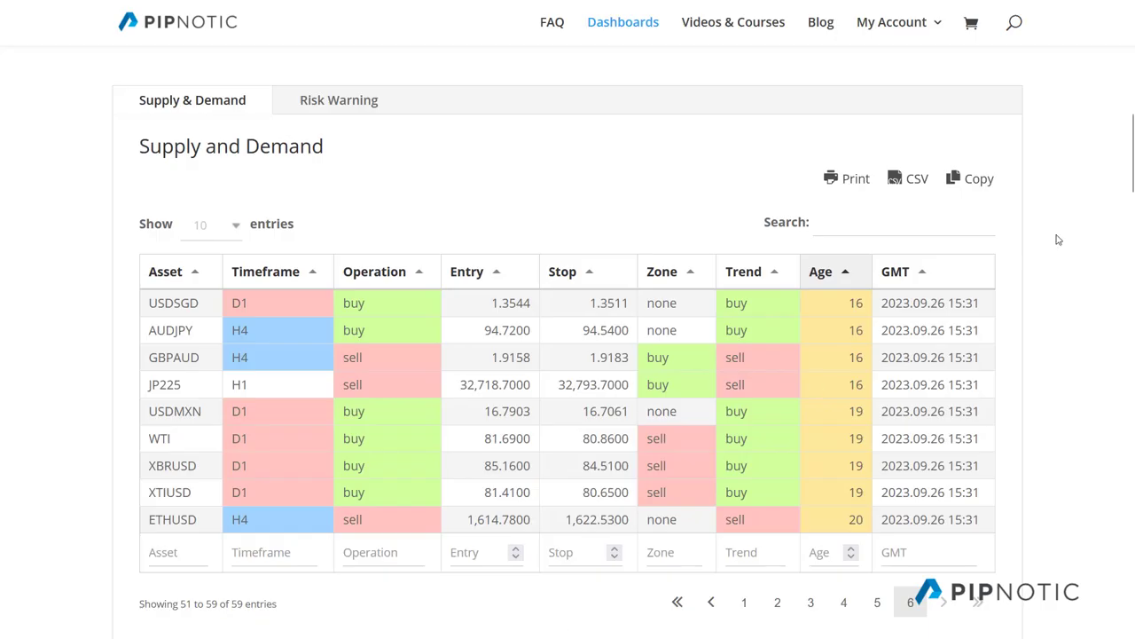
click(744, 602)
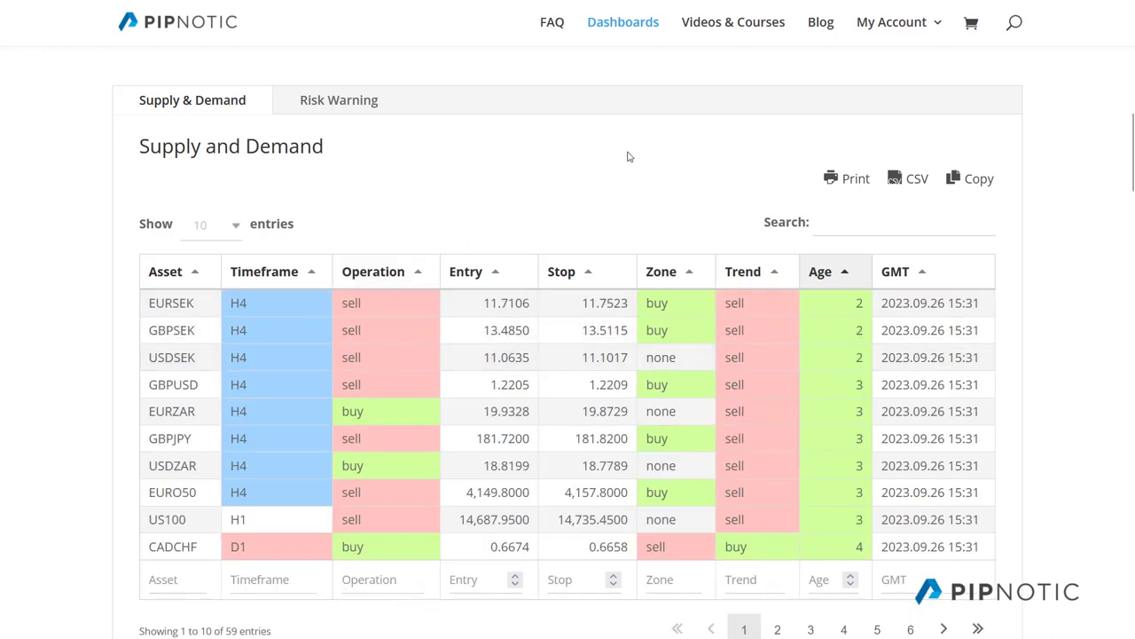
double_click(169, 302)
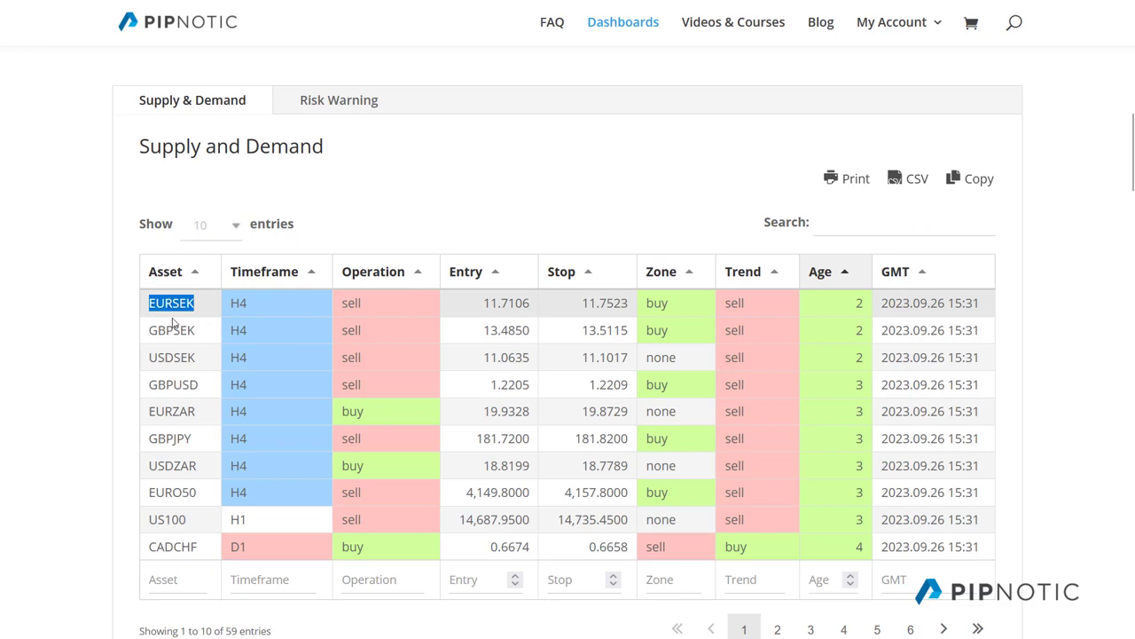
click(173, 330)
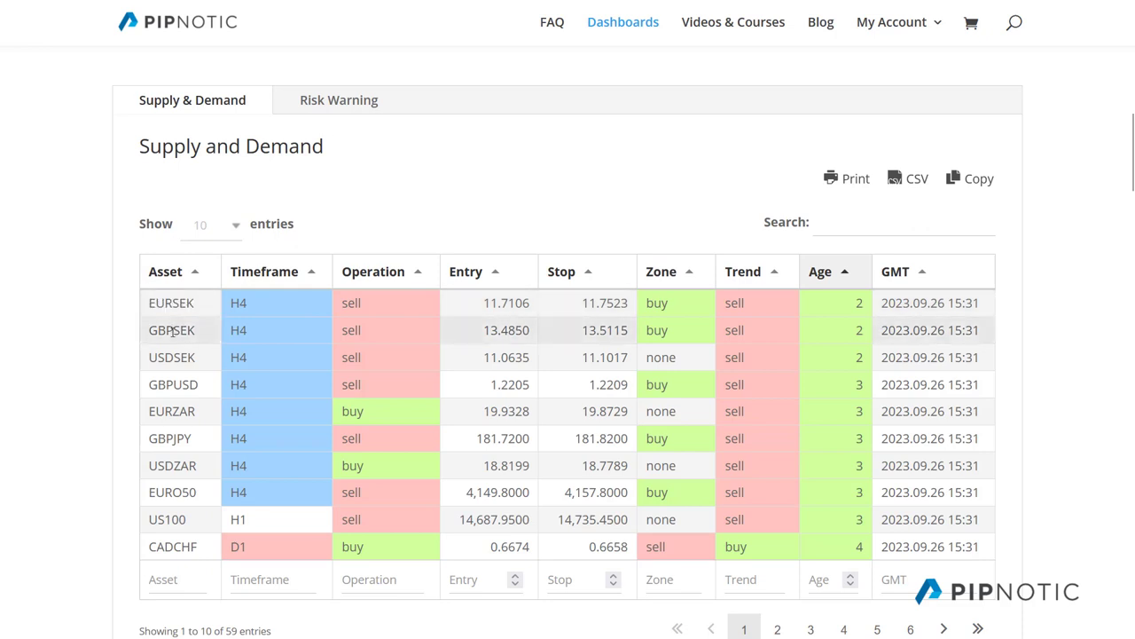
double_click(173, 330)
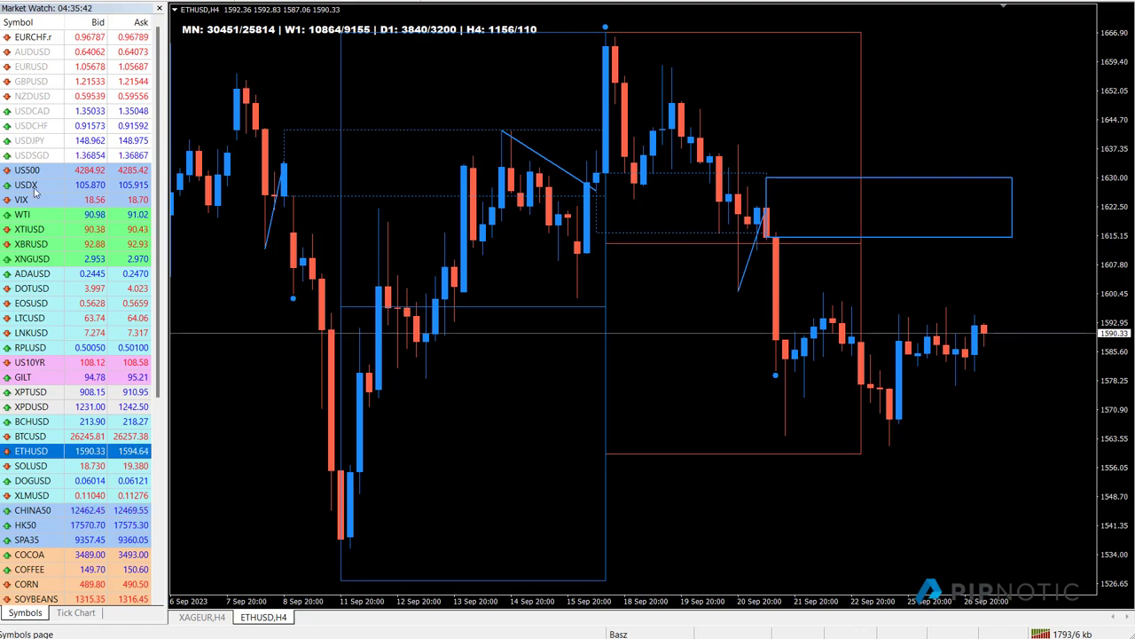
- Switch to the trading platform and look through the Market Watch symbols for EURSEK
click(30, 172)
scroll(29, 184, down, 3)
scroll(53, 133, up, 3)
click(71, 69)
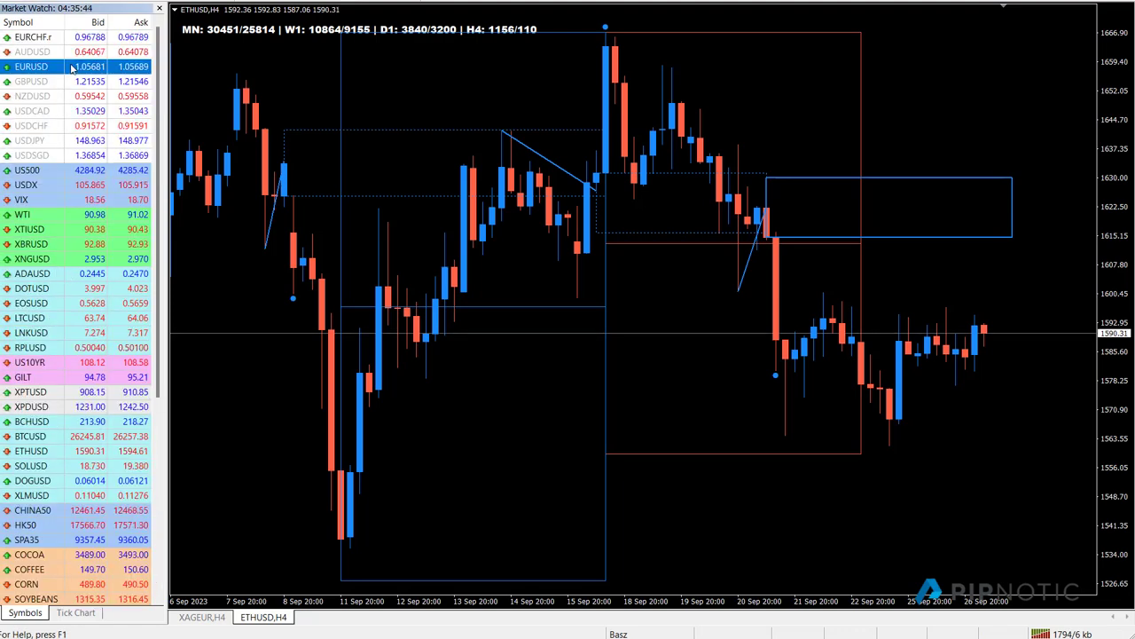
click(29, 302)
click(29, 451)
scroll(85, 410, down, 7)
click(85, 495)
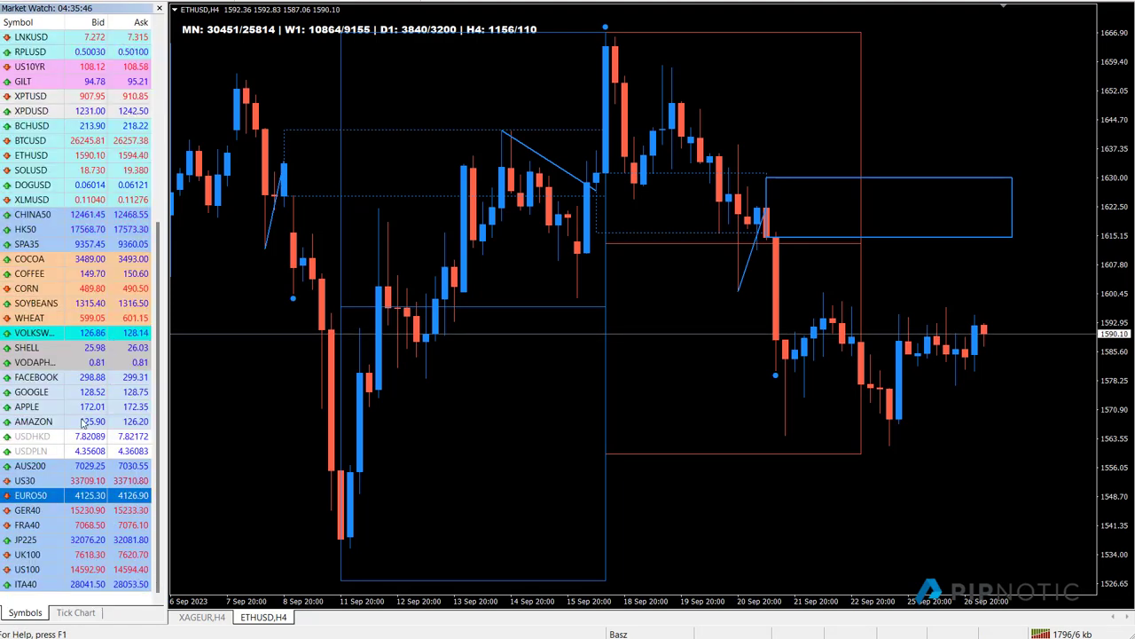
key(Home)
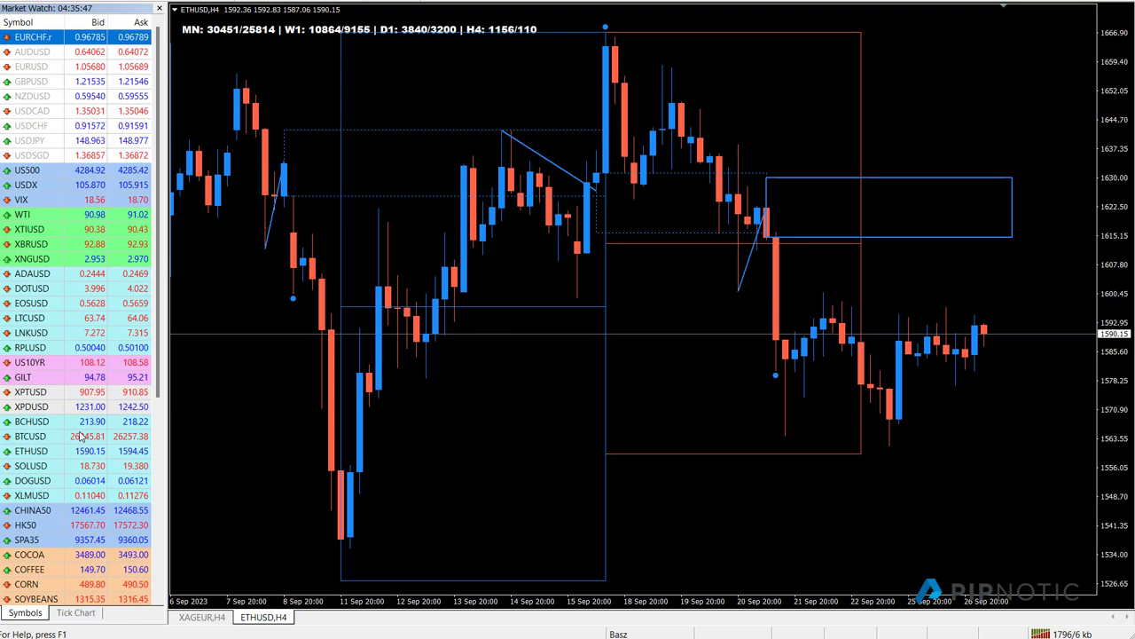
click(54, 71)
key(e)
key(e)
key(e)
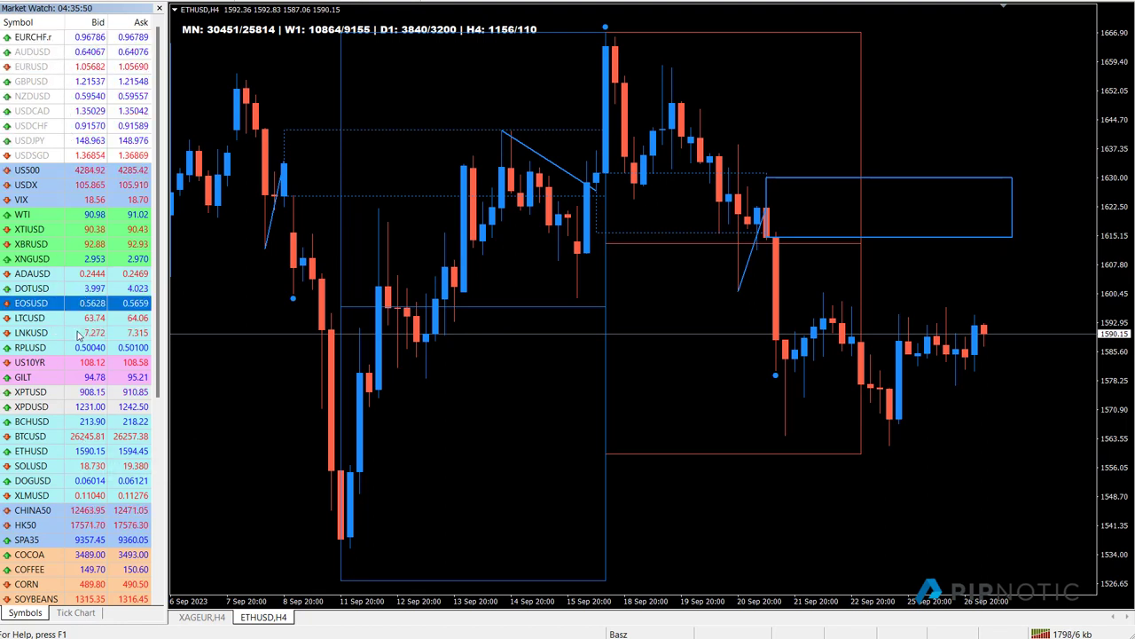
scroll(84, 434, up, 7)
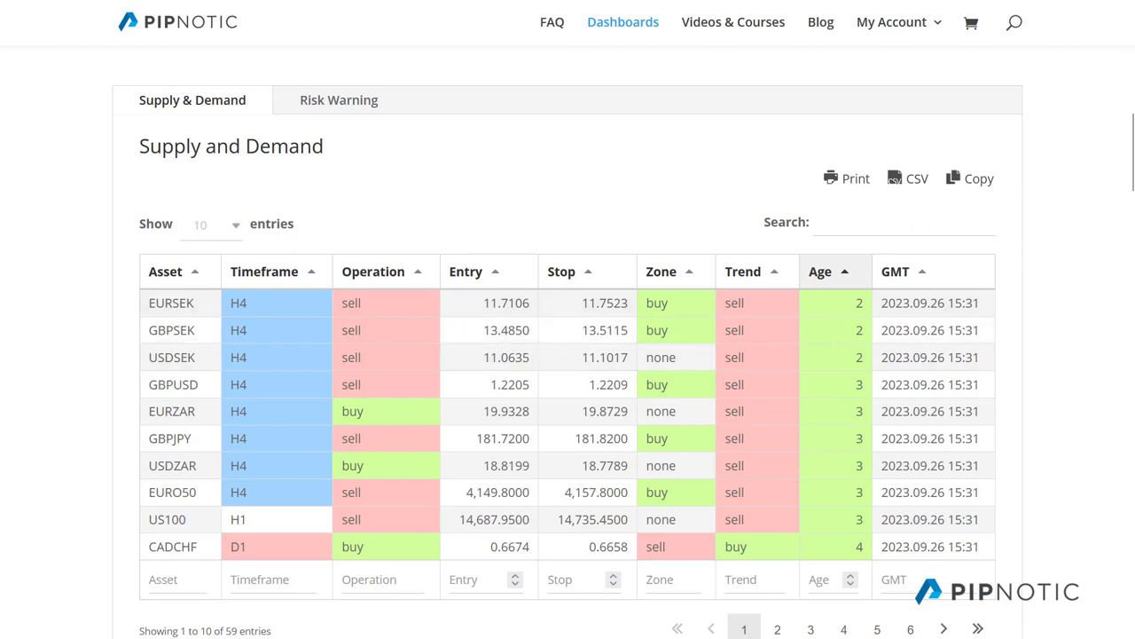
- Switch to the EURSEK.r H4 chart and resize the price-labelled rectangle around the supply zone to span 11.70800 to 11.77655
click(133, 610)
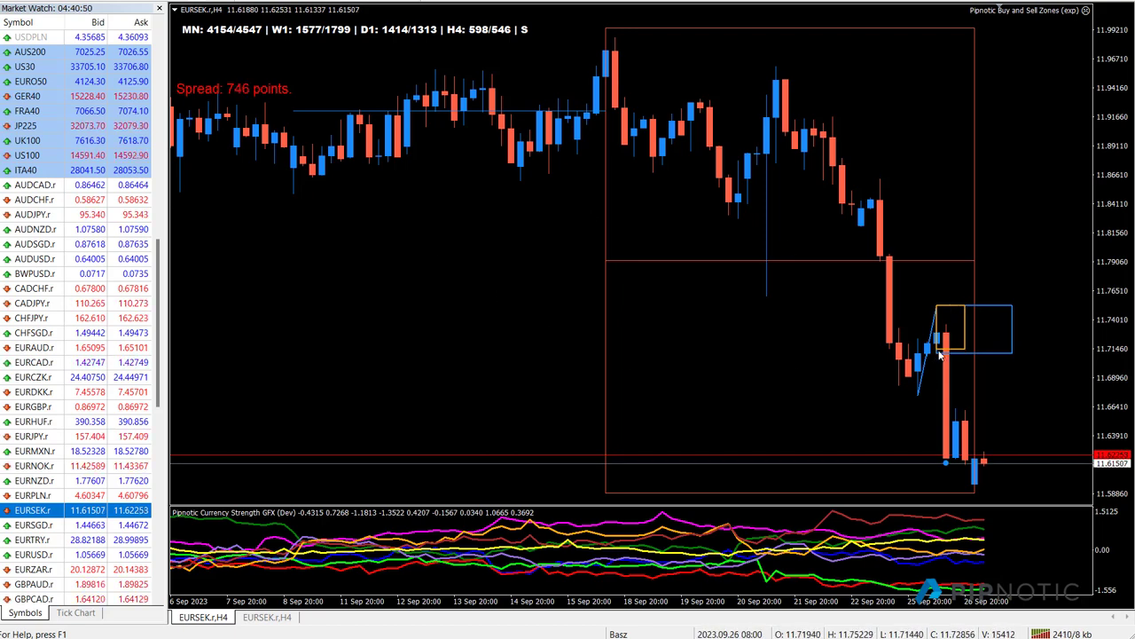
mouse_move(944, 355)
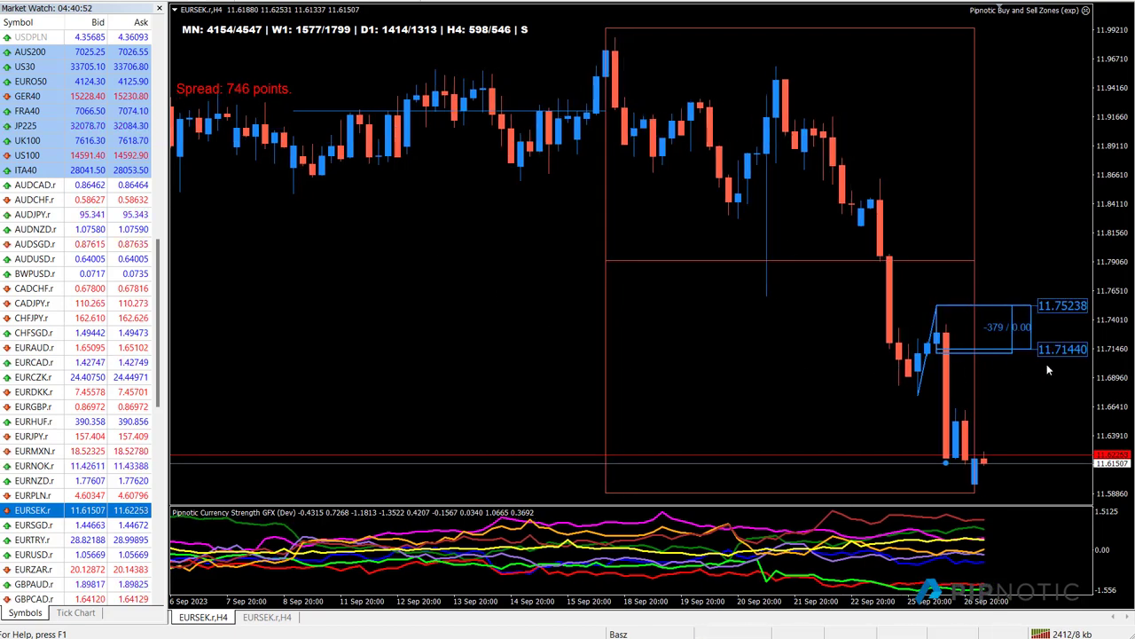
double_click(941, 359)
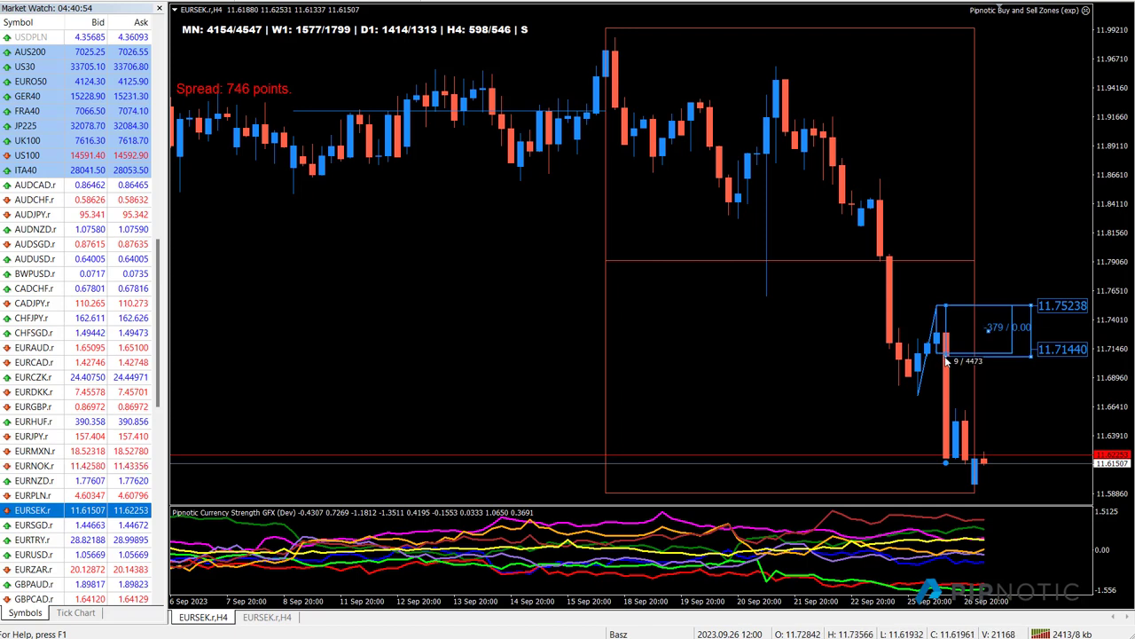
drag(941, 358, 933, 360)
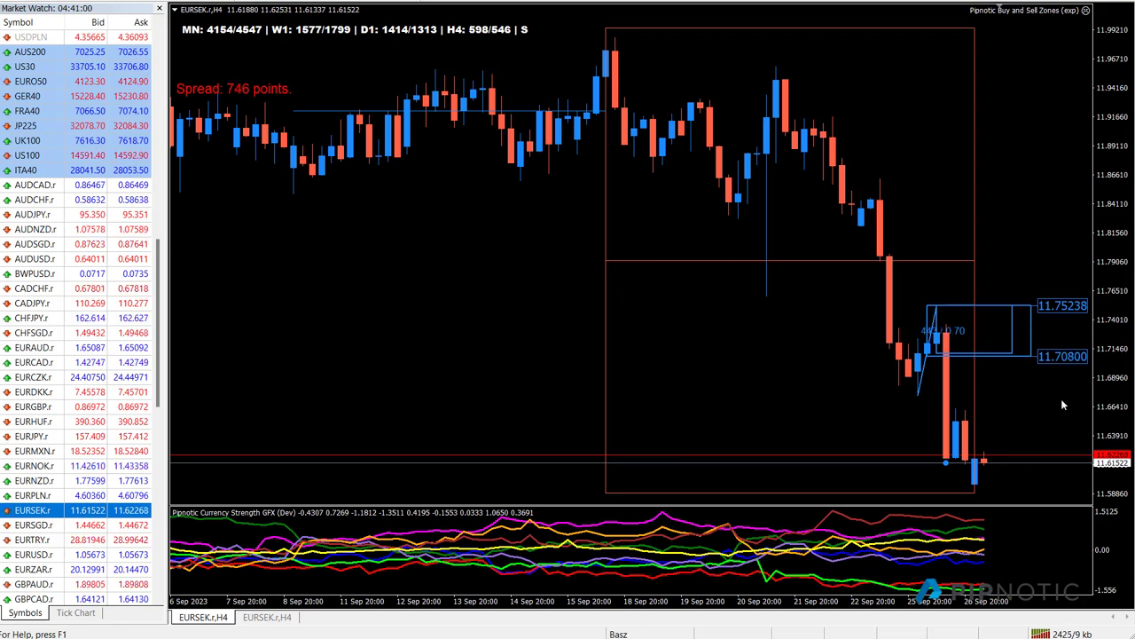
double_click(929, 363)
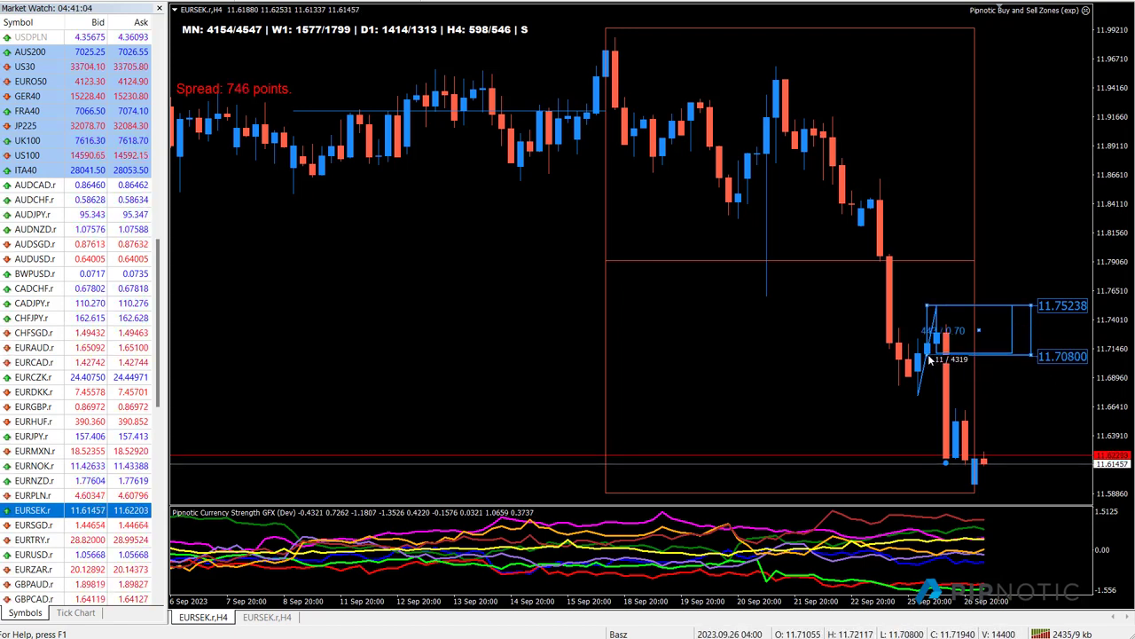
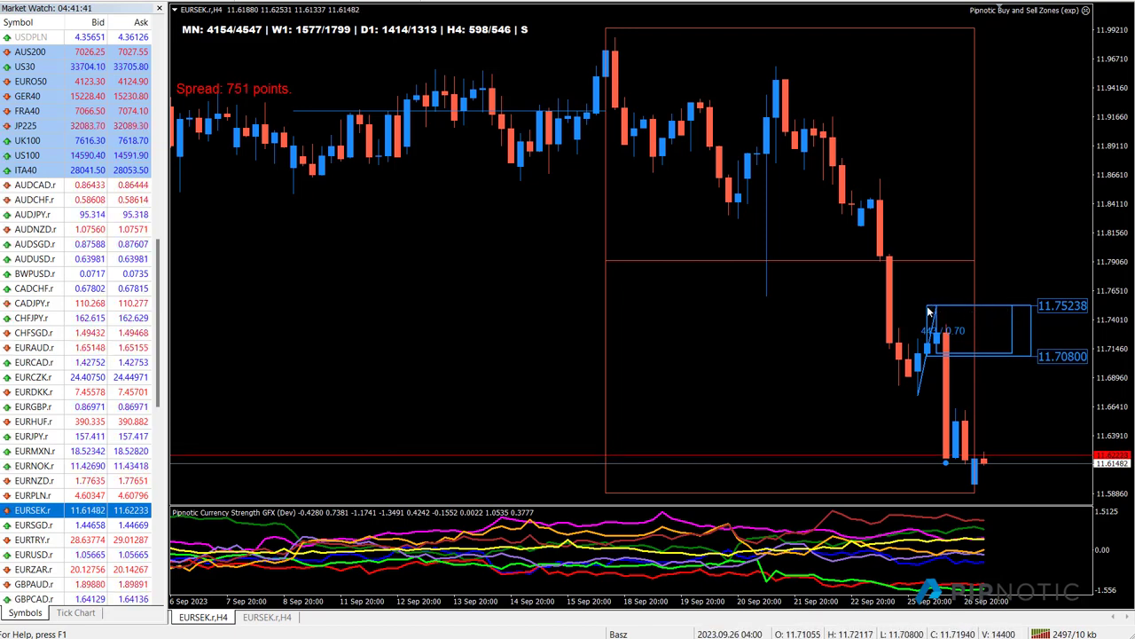
click(931, 309)
drag(931, 309, 926, 278)
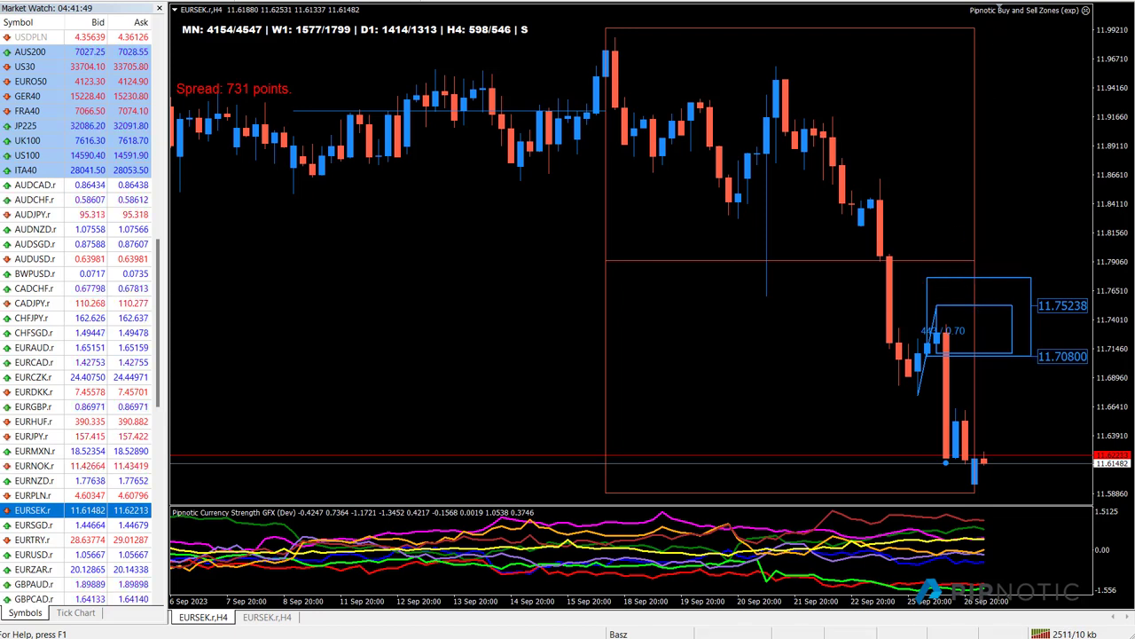
- Sketch a blue zigzag price path up into the rectangle and back down, clear it, and trace the move near the zone with the crosshair
mouse_move(988, 445)
mouse_down()
mouse_move(977, 367)
mouse_move(990, 380)
mouse_move(1005, 328)
mouse_move(1013, 343)
mouse_move(1018, 293)
mouse_move(1033, 356)
mouse_move(1043, 335)
mouse_move(1053, 405)
mouse_up()
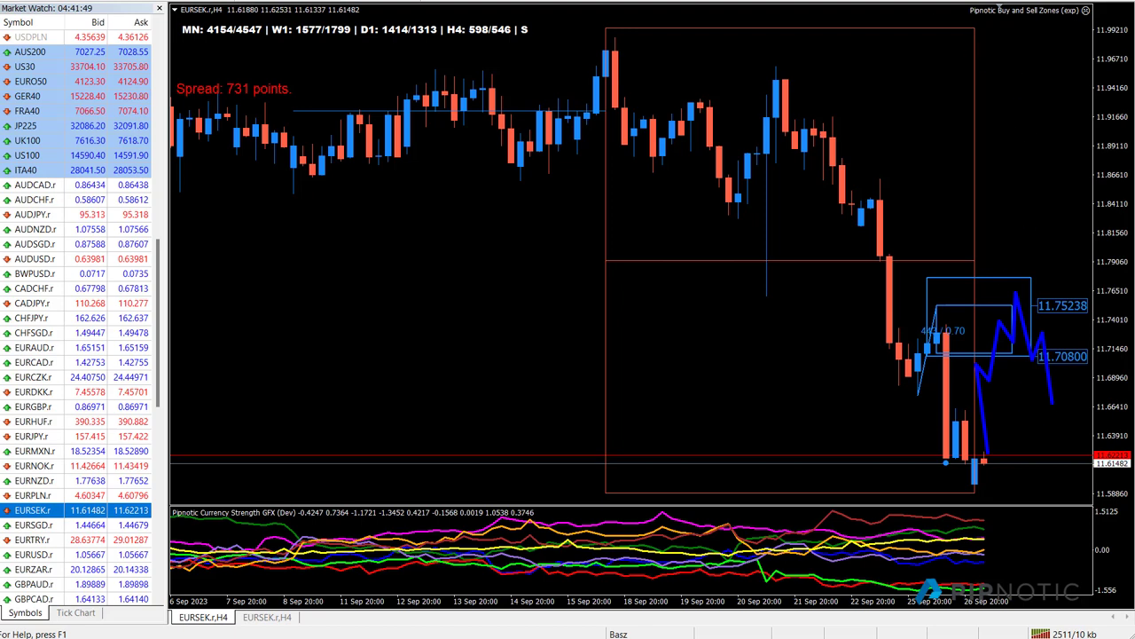
key(Escape)
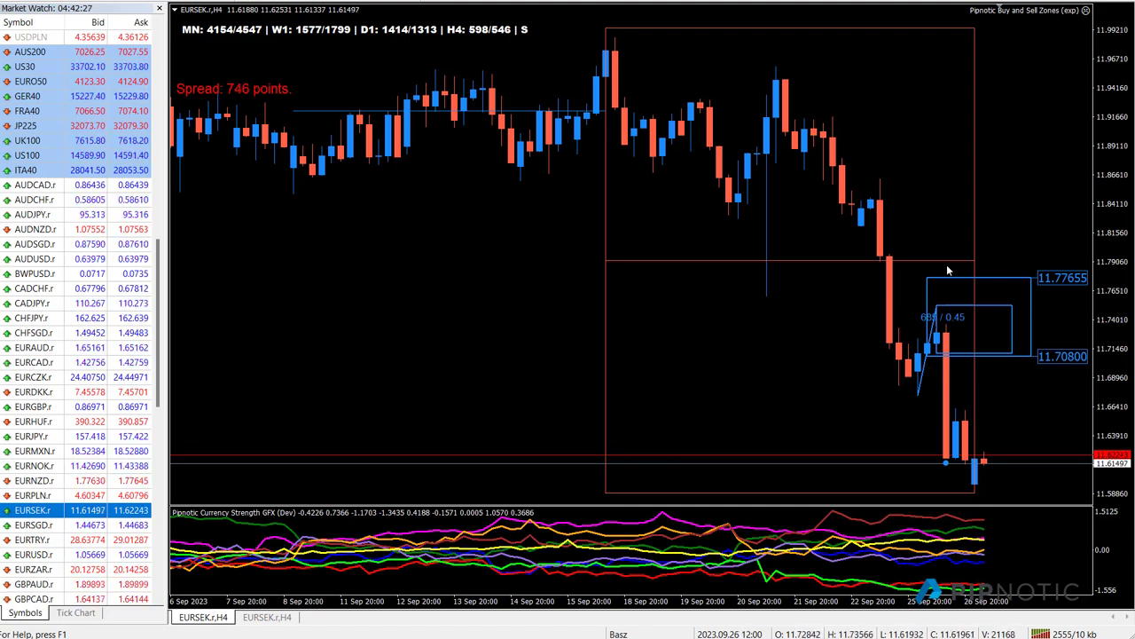
middle_click(918, 266)
drag(930, 393, 951, 303)
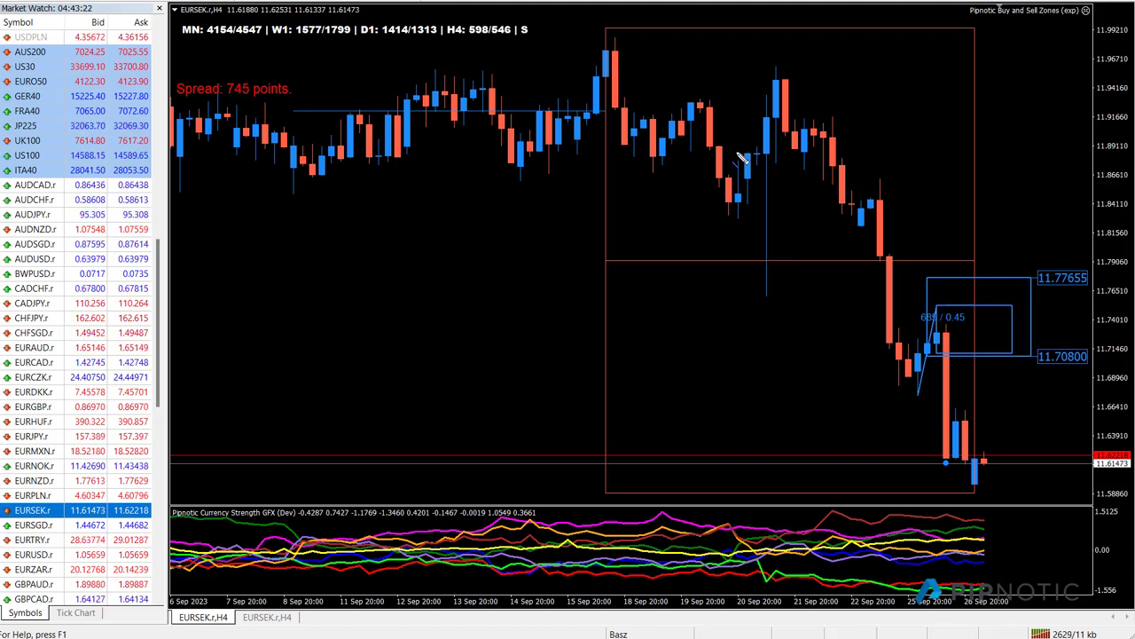
- Draw a blue horizontal midline, a falling magenta S-curve with a green box around its lower end, and a blue diagonal along the recent price decline
drag(246, 325, 581, 332)
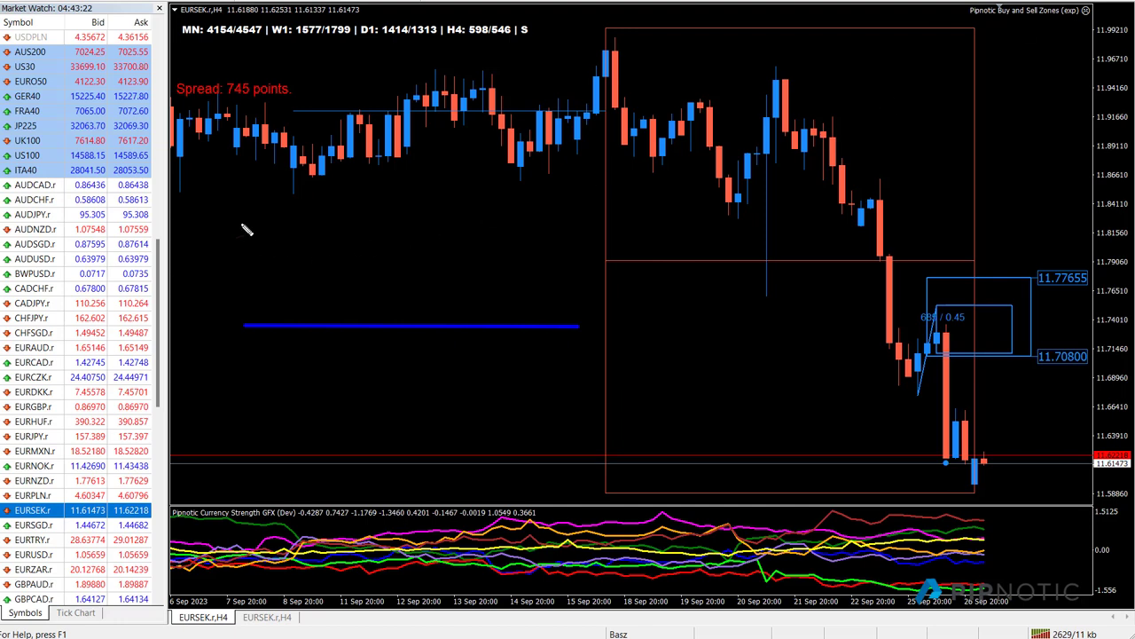
mouse_move(230, 218)
mouse_down()
mouse_move(297, 219)
mouse_move(364, 262)
mouse_move(449, 444)
mouse_move(503, 467)
mouse_move(596, 475)
mouse_up()
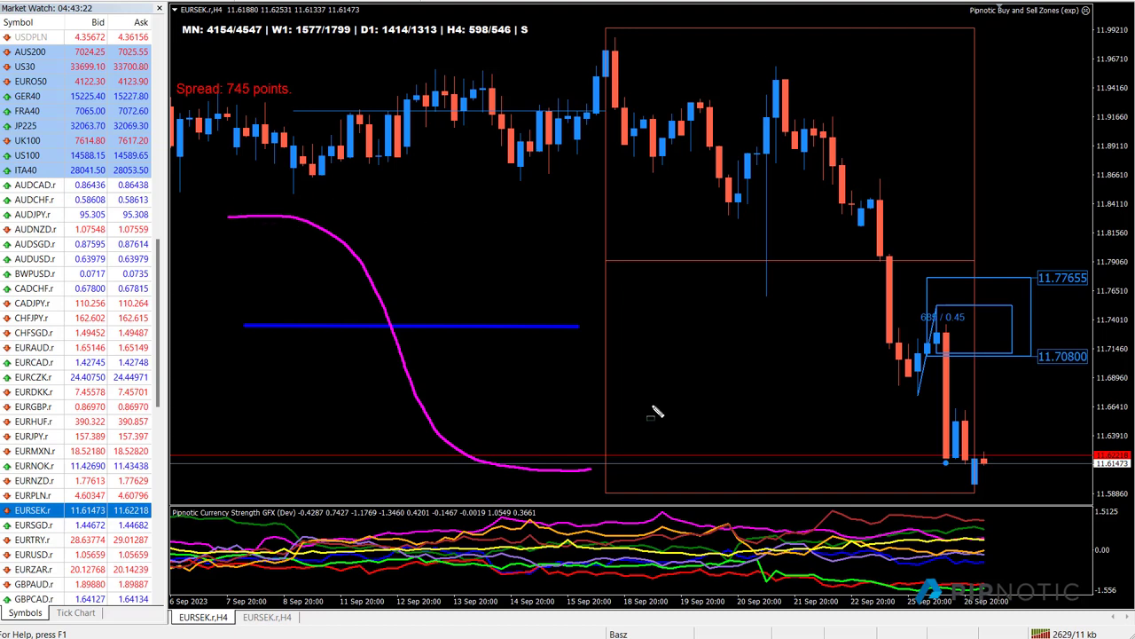
mouse_move(491, 432)
mouse_down()
mouse_move(548, 490)
mouse_move(616, 494)
mouse_up()
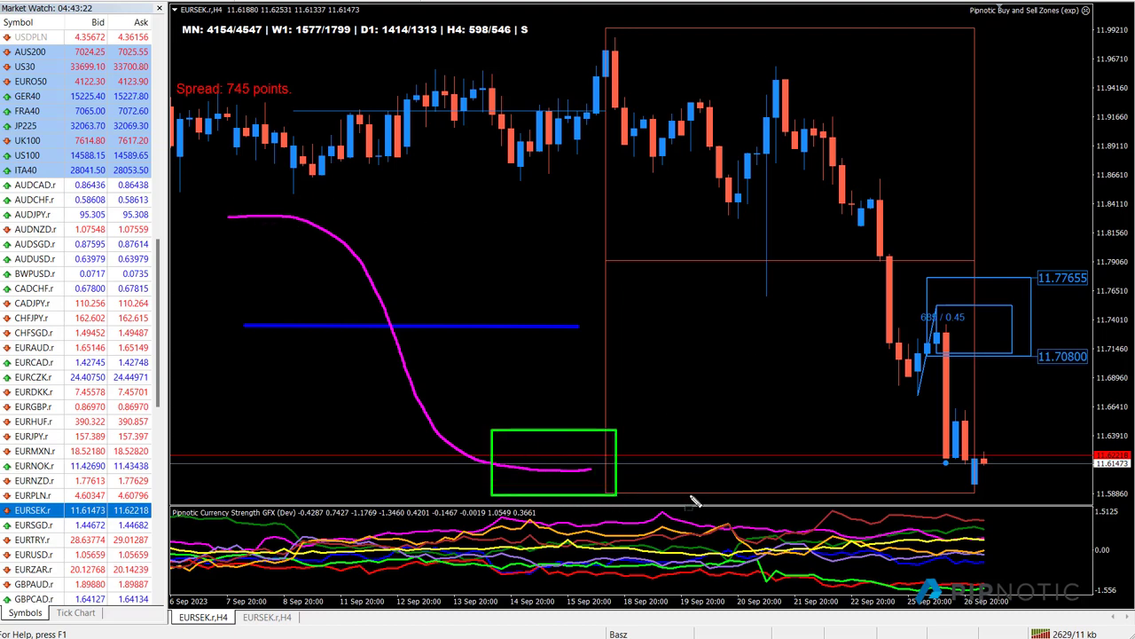
drag(768, 54, 982, 492)
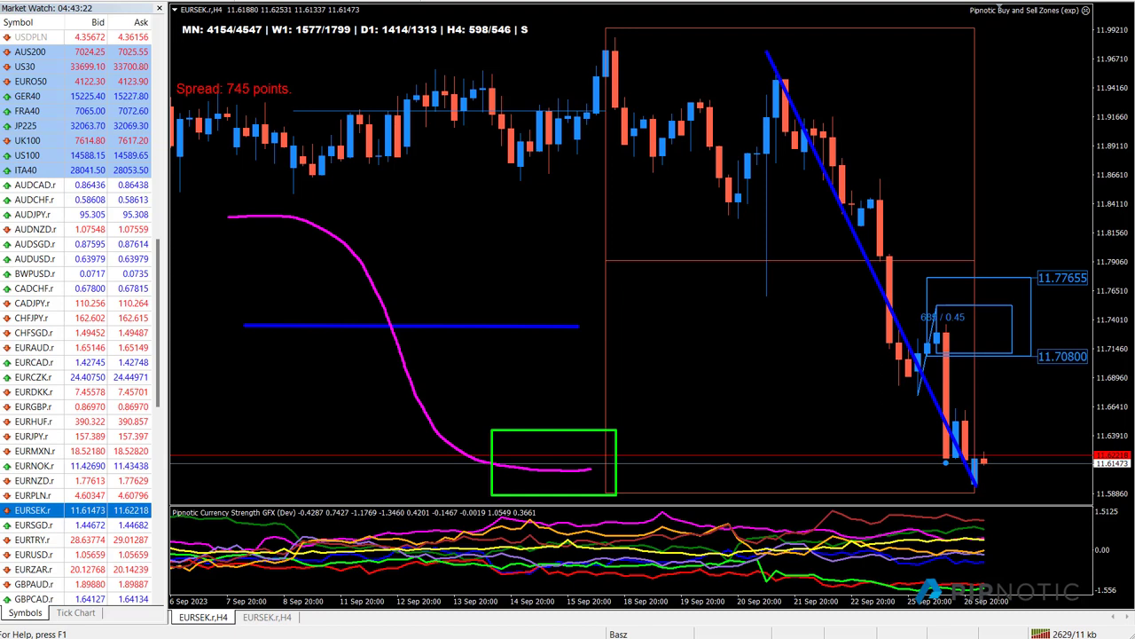
- Undo the misdrawn magenta loop, add magenta band lines on both sides of the falling curve and circle its upper and lower ends
mouse_move(383, 250)
mouse_down()
mouse_move(293, 197)
mouse_move(348, 376)
mouse_move(479, 466)
mouse_move(483, 332)
mouse_up()
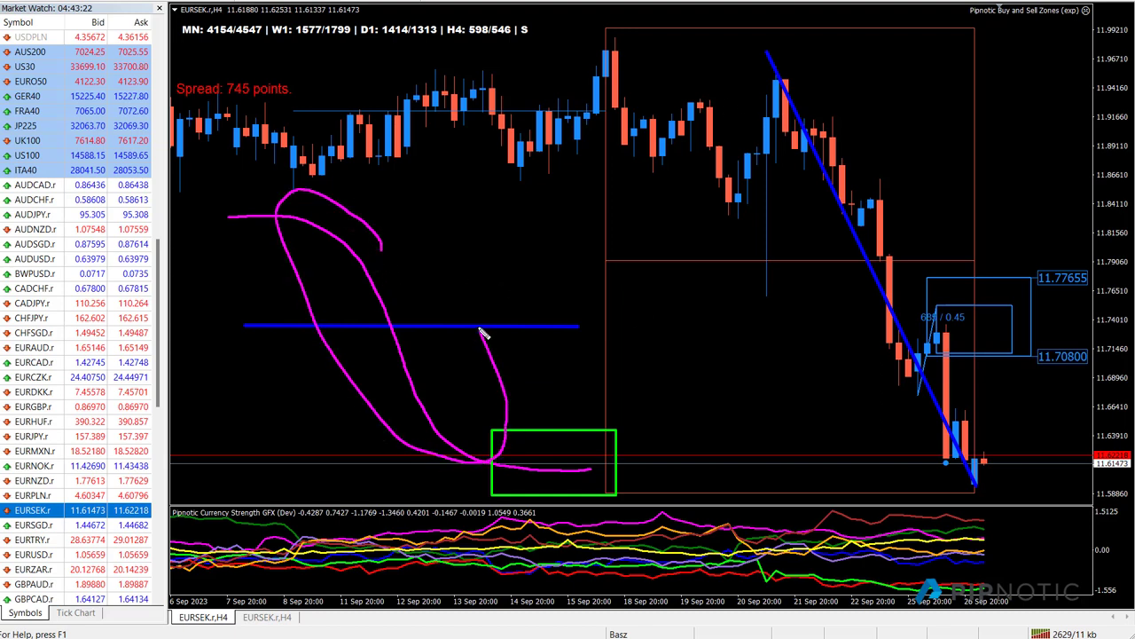
key(ctrl+z)
mouse_move(241, 194)
mouse_down()
mouse_move(210, 220)
mouse_move(352, 328)
mouse_move(500, 510)
mouse_move(628, 454)
mouse_move(468, 353)
mouse_move(337, 203)
mouse_move(229, 189)
mouse_up()
mouse_move(590, 461)
mouse_down()
mouse_move(603, 523)
mouse_move(523, 501)
mouse_move(568, 448)
mouse_up()
mouse_move(315, 206)
mouse_down()
mouse_move(306, 197)
mouse_move(311, 209)
mouse_move(235, 216)
mouse_up()
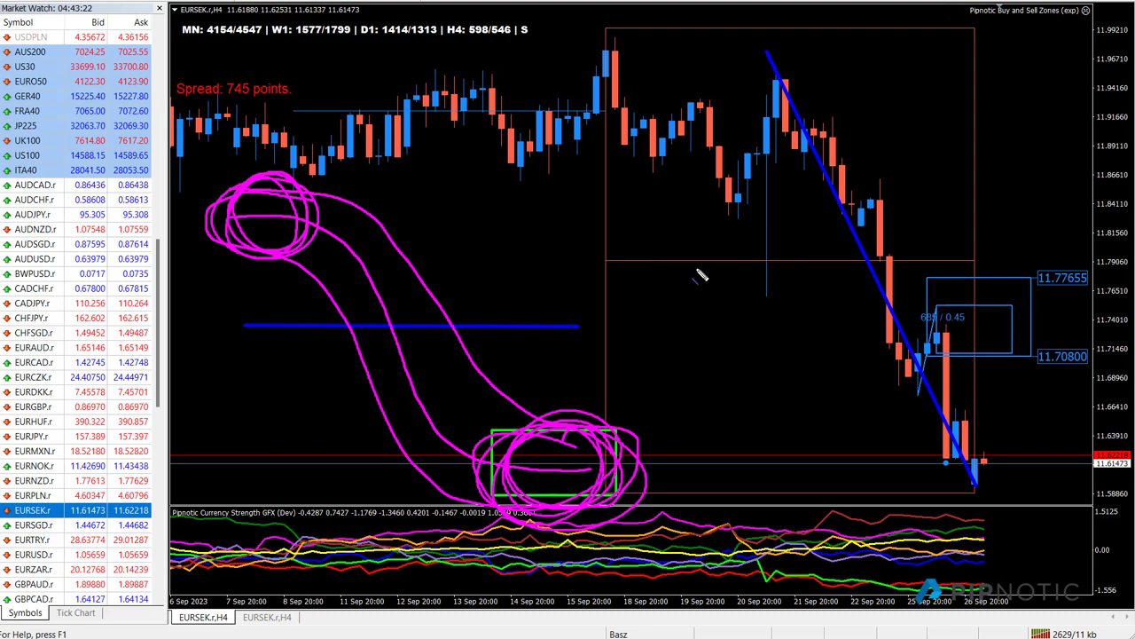
- Extend the blue midline across the chart and draw a rising green S-curve with band lines on both sides and its upper end circled
drag(251, 326, 997, 328)
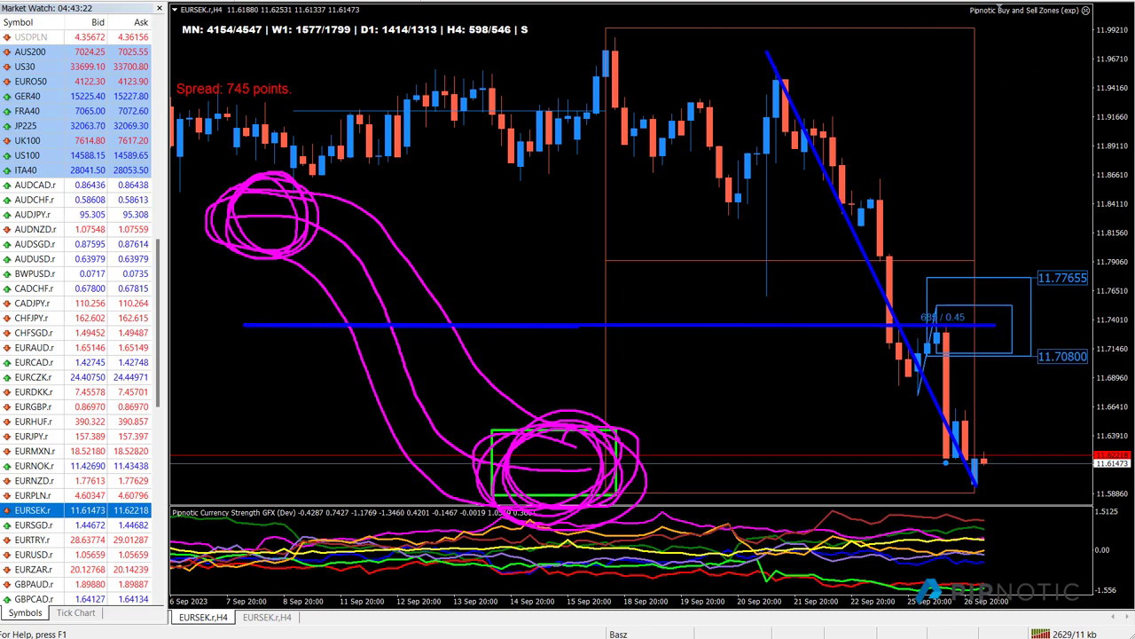
click(1086, 10)
mouse_move(600, 474)
mouse_down()
mouse_move(706, 460)
mouse_move(750, 406)
mouse_move(783, 294)
mouse_move(830, 222)
mouse_move(920, 197)
mouse_move(1011, 211)
mouse_up()
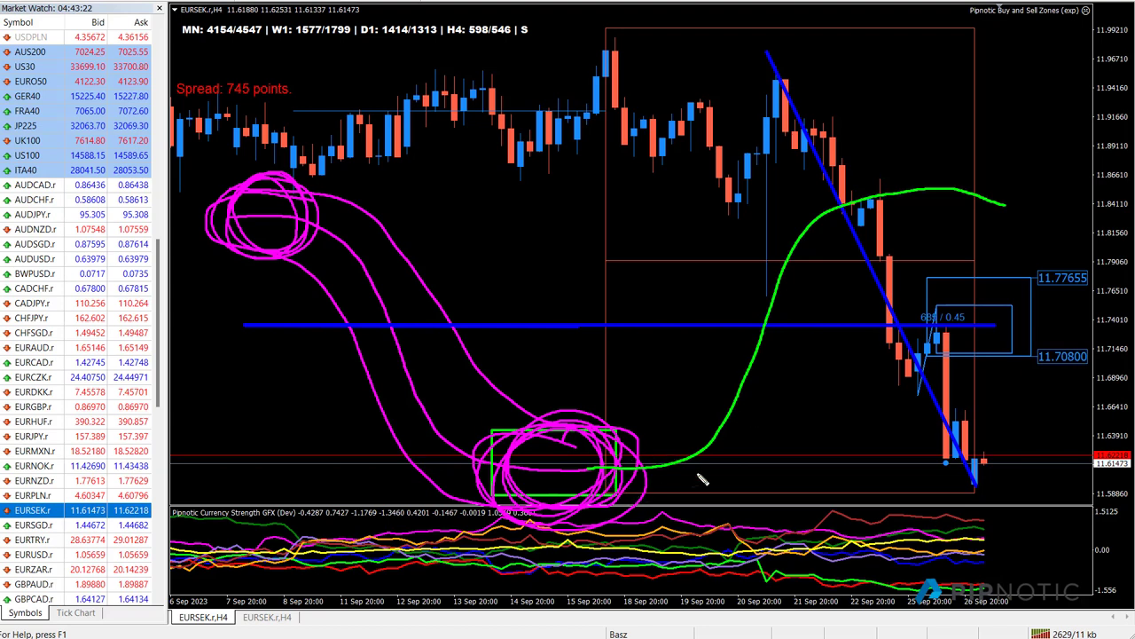
mouse_move(616, 486)
mouse_down()
mouse_move(683, 483)
mouse_move(738, 455)
mouse_move(814, 298)
mouse_move(868, 241)
mouse_move(995, 243)
mouse_move(1036, 206)
mouse_move(868, 170)
mouse_move(720, 298)
mouse_move(618, 441)
mouse_move(596, 493)
mouse_move(627, 490)
mouse_up()
mouse_move(989, 184)
mouse_down()
mouse_move(942, 188)
mouse_move(947, 230)
mouse_move(958, 209)
mouse_move(1043, 194)
mouse_move(998, 162)
mouse_up()
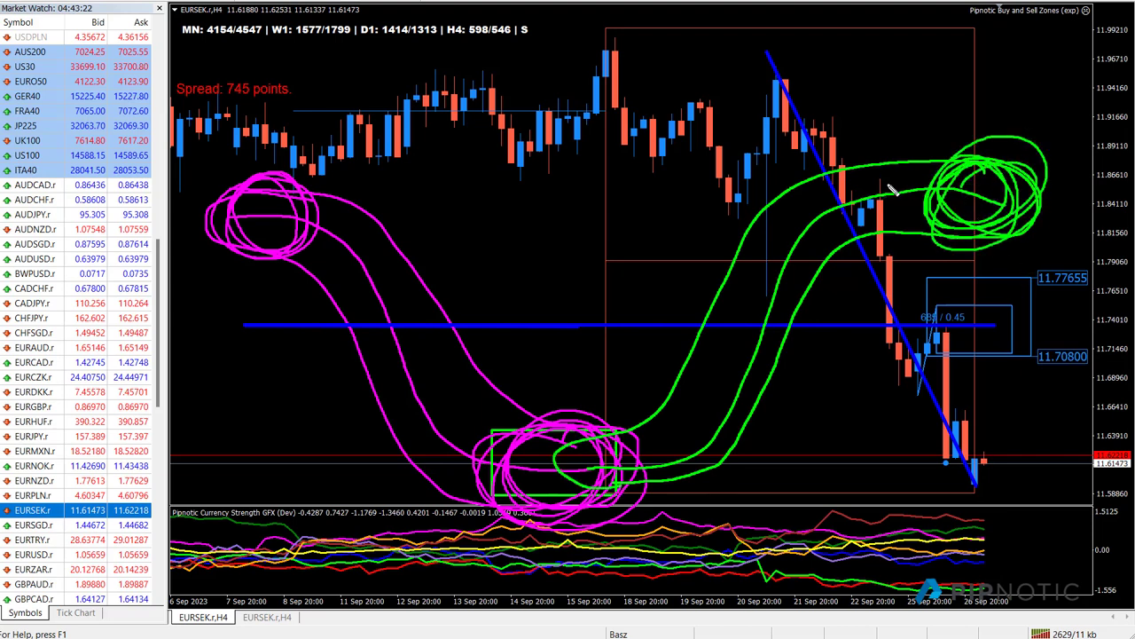
- Circle the lower end of the rising curve in green and clear all drawings from the chart
mouse_move(640, 445)
mouse_down()
mouse_move(657, 491)
mouse_move(637, 499)
mouse_move(568, 455)
mouse_move(559, 491)
mouse_up()
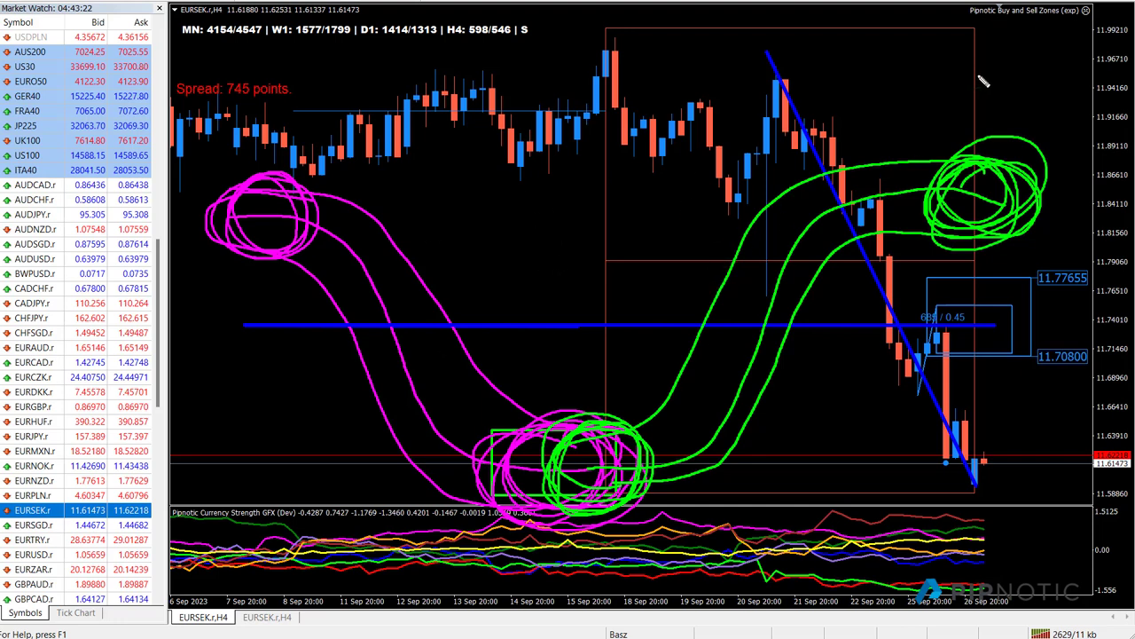
key(e)
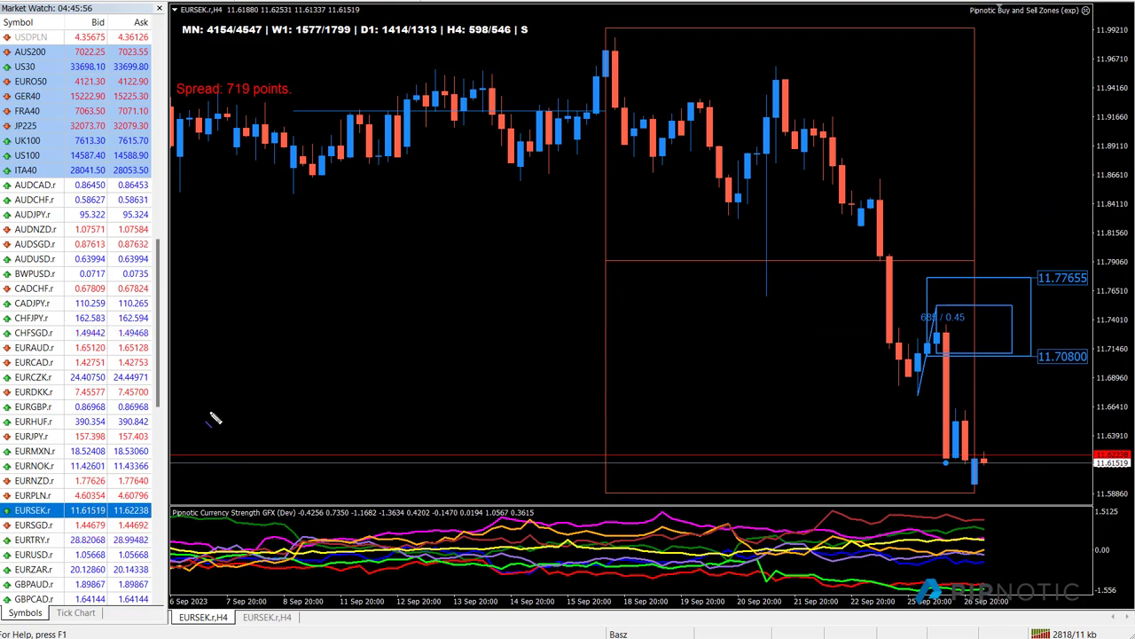
- Draw a rising green S-curve across the left half of the EURSEK chart with a blue horizontal midline through it
drag(190, 432, 350, 434)
mouse_move(189, 441)
mouse_down()
mouse_move(336, 433)
mouse_move(410, 349)
mouse_move(478, 240)
mouse_move(590, 197)
mouse_move(681, 190)
mouse_up()
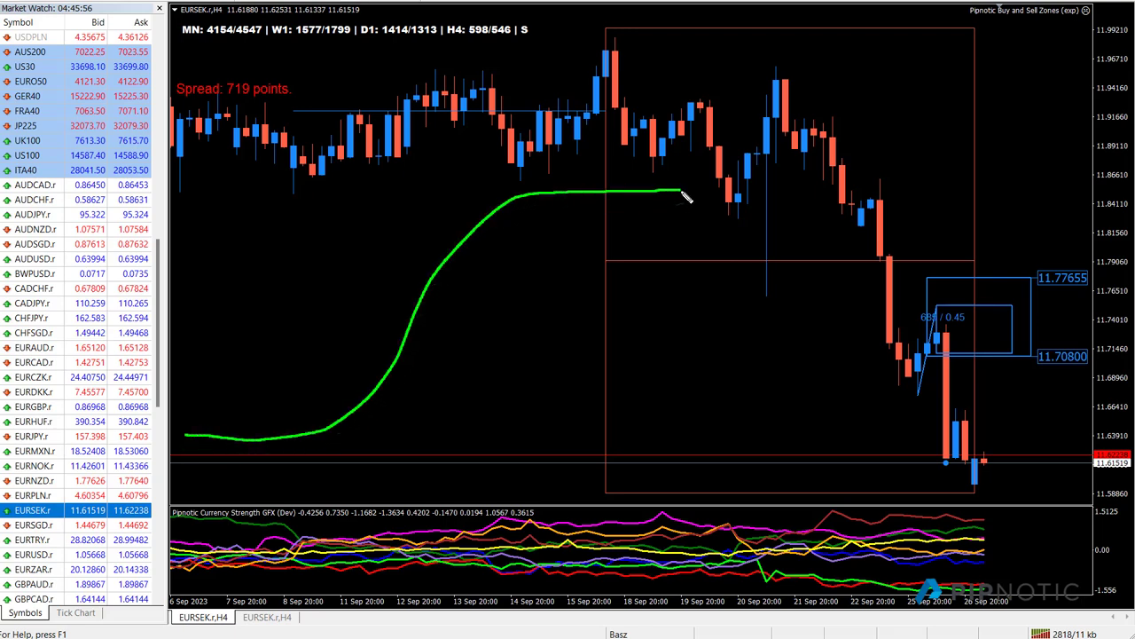
mouse_move(169, 296)
mouse_down()
mouse_move(532, 295)
mouse_move(705, 317)
mouse_up()
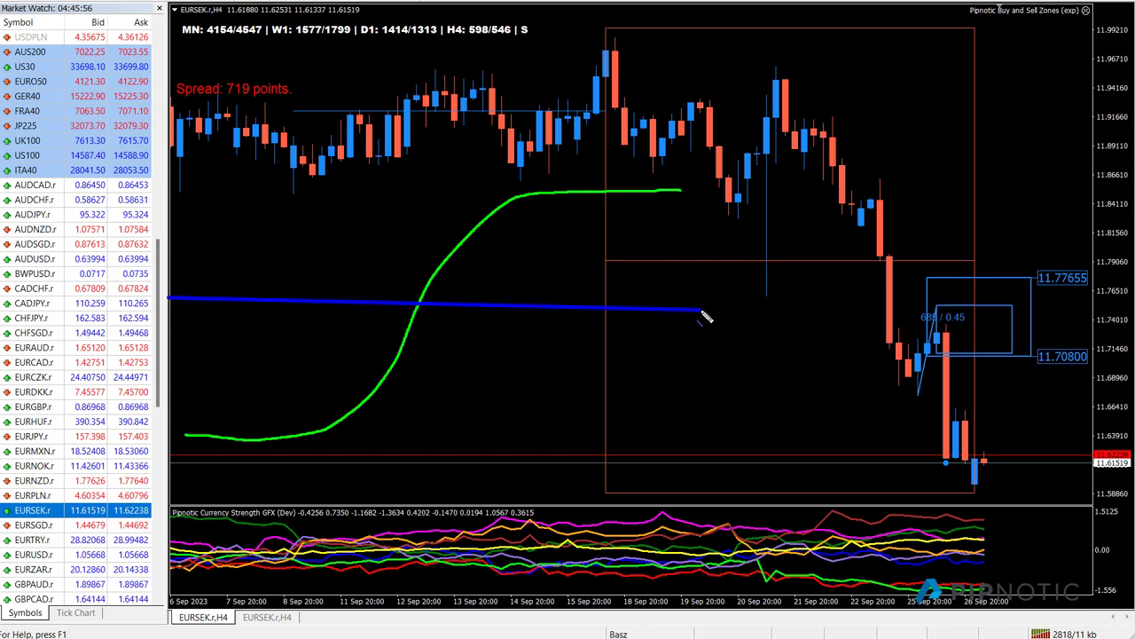
key(ctrl+z)
mouse_move(177, 312)
mouse_down()
mouse_move(649, 303)
mouse_move(680, 316)
mouse_up()
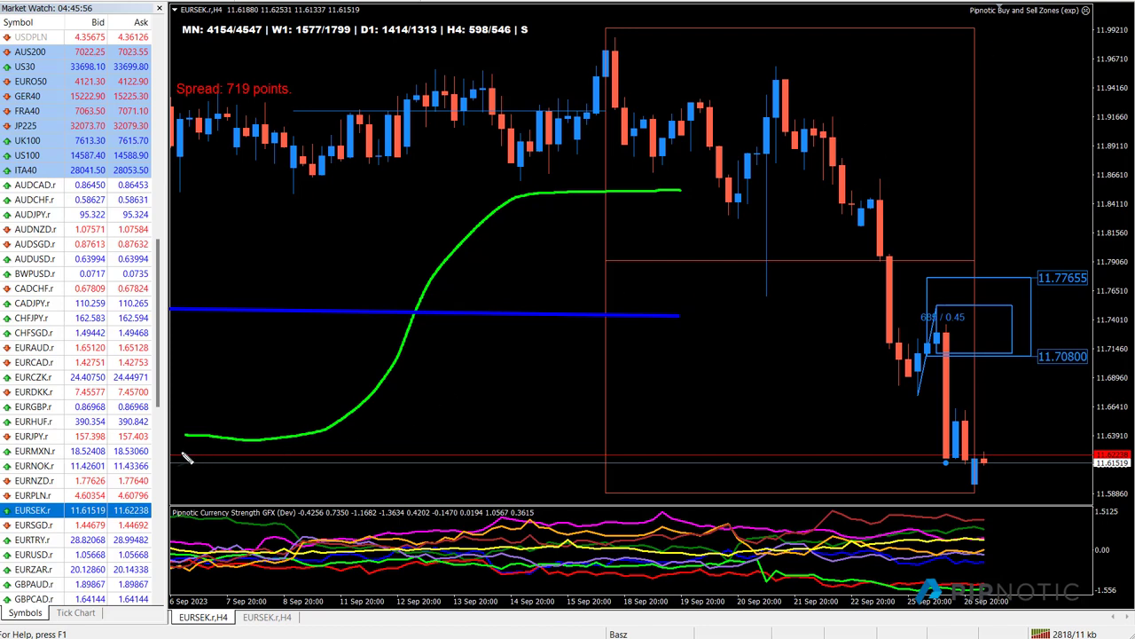
- Weave three progressively tighter green waves along the S-curve and circle its lower and upper ends
mouse_move(180, 474)
mouse_down()
mouse_move(261, 463)
mouse_move(321, 387)
mouse_move(367, 404)
mouse_move(429, 400)
mouse_move(460, 365)
mouse_move(454, 323)
mouse_move(405, 257)
mouse_move(432, 215)
mouse_move(530, 259)
mouse_move(565, 248)
mouse_move(590, 178)
mouse_move(682, 157)
mouse_up()
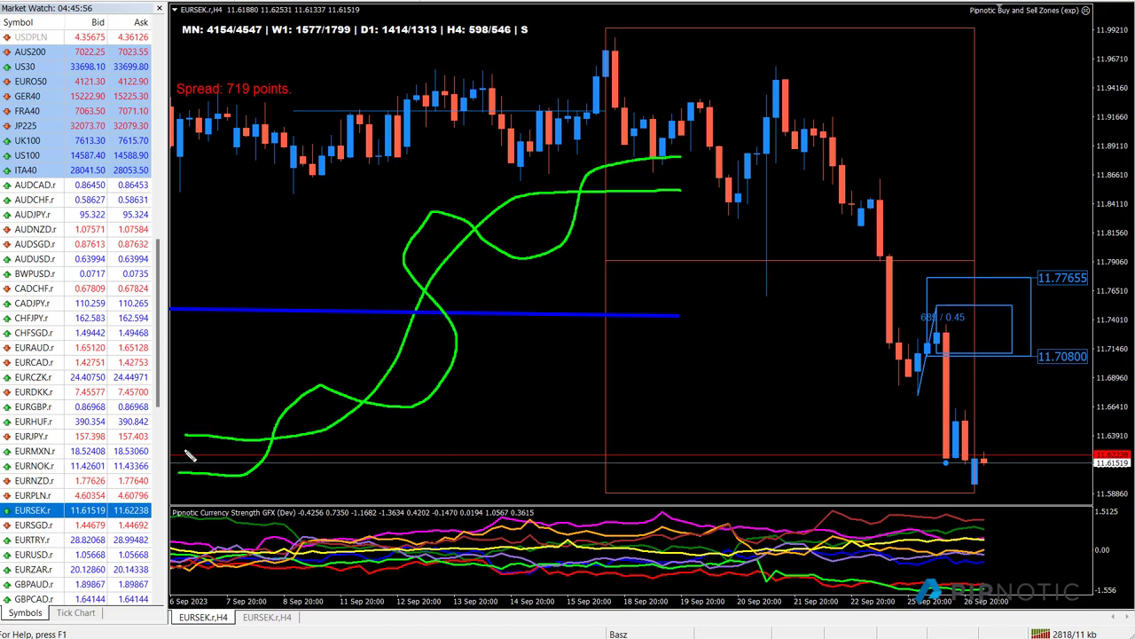
mouse_move(188, 454)
mouse_down()
mouse_move(264, 427)
mouse_move(319, 439)
mouse_move(362, 410)
mouse_move(416, 356)
mouse_move(443, 259)
mouse_move(510, 235)
mouse_move(536, 196)
mouse_move(579, 184)
mouse_move(632, 211)
mouse_move(691, 170)
mouse_move(697, 177)
mouse_up()
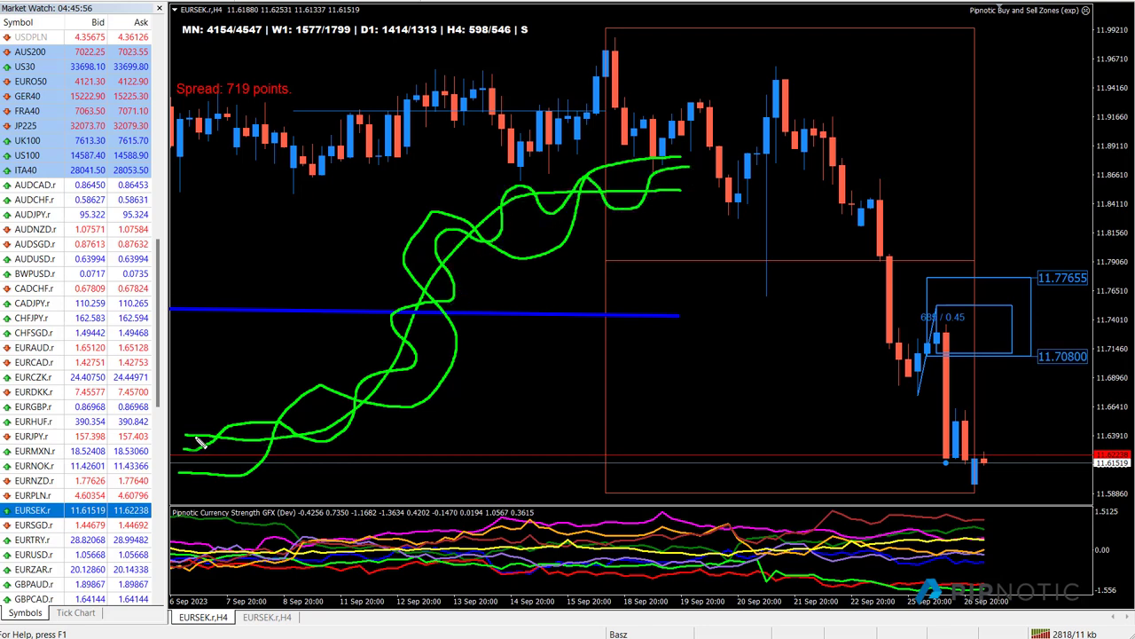
mouse_move(189, 463)
mouse_down()
mouse_move(279, 417)
mouse_move(322, 439)
mouse_move(418, 380)
mouse_move(407, 330)
mouse_move(444, 285)
mouse_move(518, 258)
mouse_move(611, 194)
mouse_move(710, 180)
mouse_up()
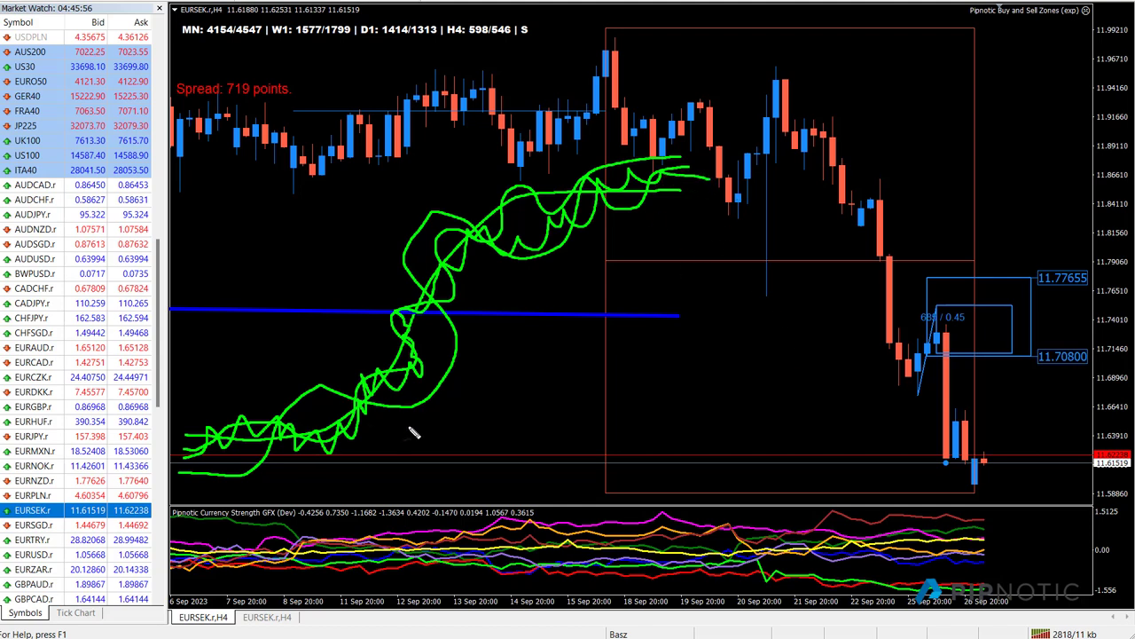
mouse_move(235, 393)
mouse_down()
mouse_move(213, 390)
mouse_move(197, 486)
mouse_move(270, 424)
mouse_move(218, 392)
mouse_up()
mouse_move(698, 160)
mouse_down()
mouse_move(614, 190)
mouse_move(678, 146)
mouse_up()
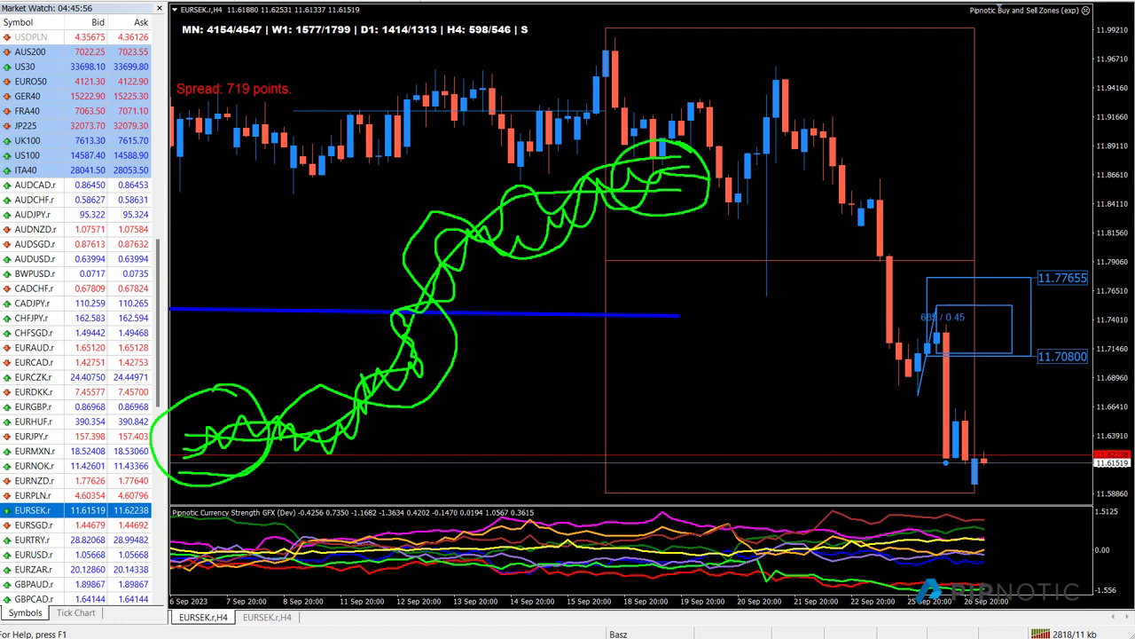
- Mark the upper and lower ends of the S-curve with blue vertical lines and undo both
drag(683, 107, 687, 237)
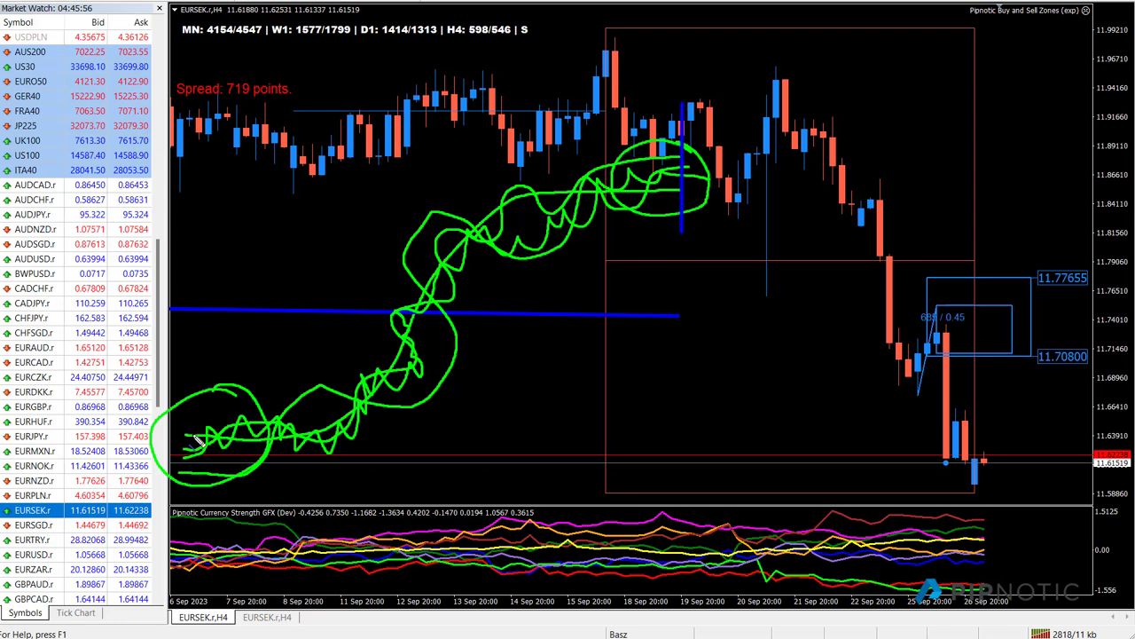
drag(181, 385, 176, 502)
key(ctrl+z)
key(ctrl+z)
- Circle the curve's lower end and the blue zone around 11.708 to 11.777 in white, and draw a white upward arrow between them
mouse_move(1091, 4)
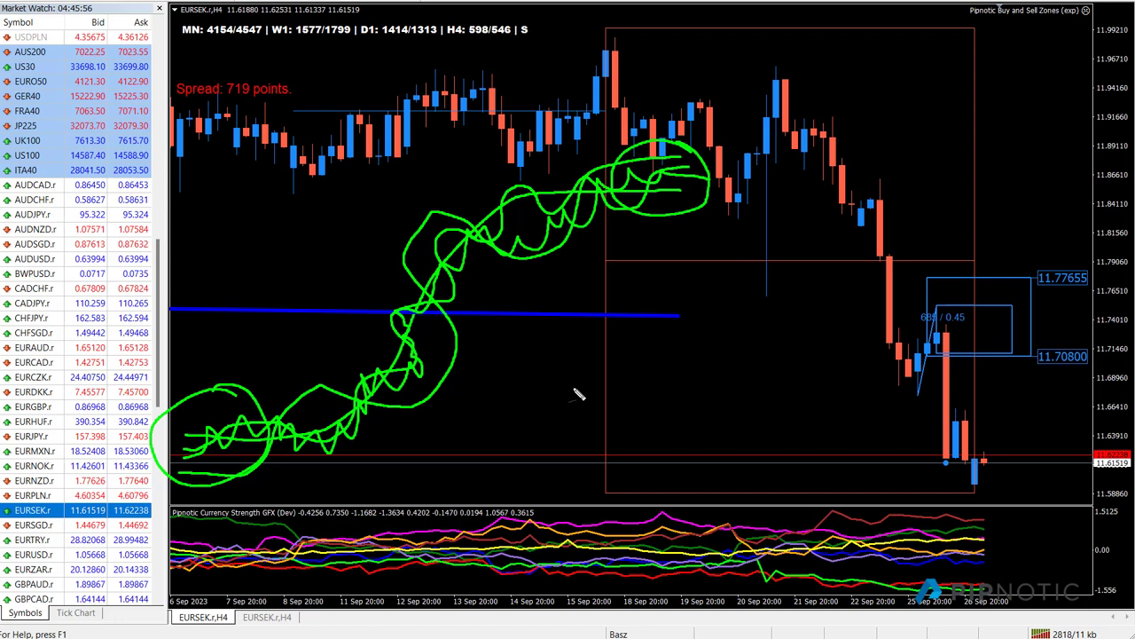
mouse_move(246, 408)
mouse_down()
mouse_move(173, 469)
mouse_move(179, 413)
mouse_move(330, 428)
mouse_move(188, 428)
mouse_move(339, 417)
mouse_up()
mouse_move(958, 305)
mouse_down()
mouse_move(1033, 333)
mouse_move(991, 365)
mouse_move(918, 386)
mouse_move(985, 320)
mouse_up()
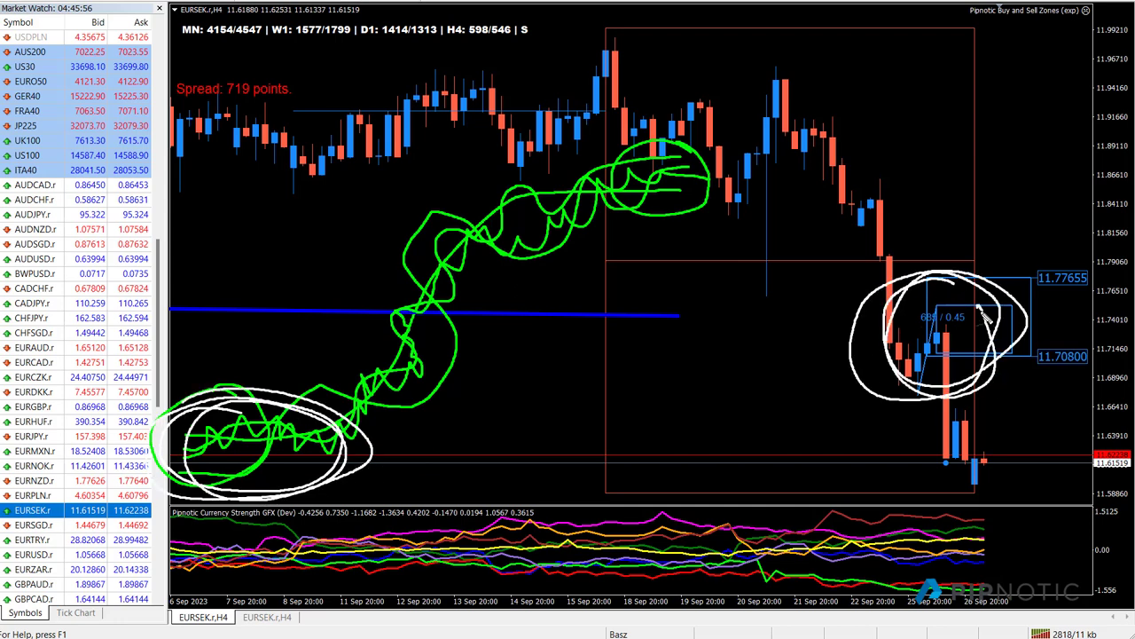
mouse_move(669, 493)
mouse_down()
mouse_move(697, 348)
mouse_move(665, 353)
mouse_move(720, 306)
mouse_move(696, 293)
mouse_up()
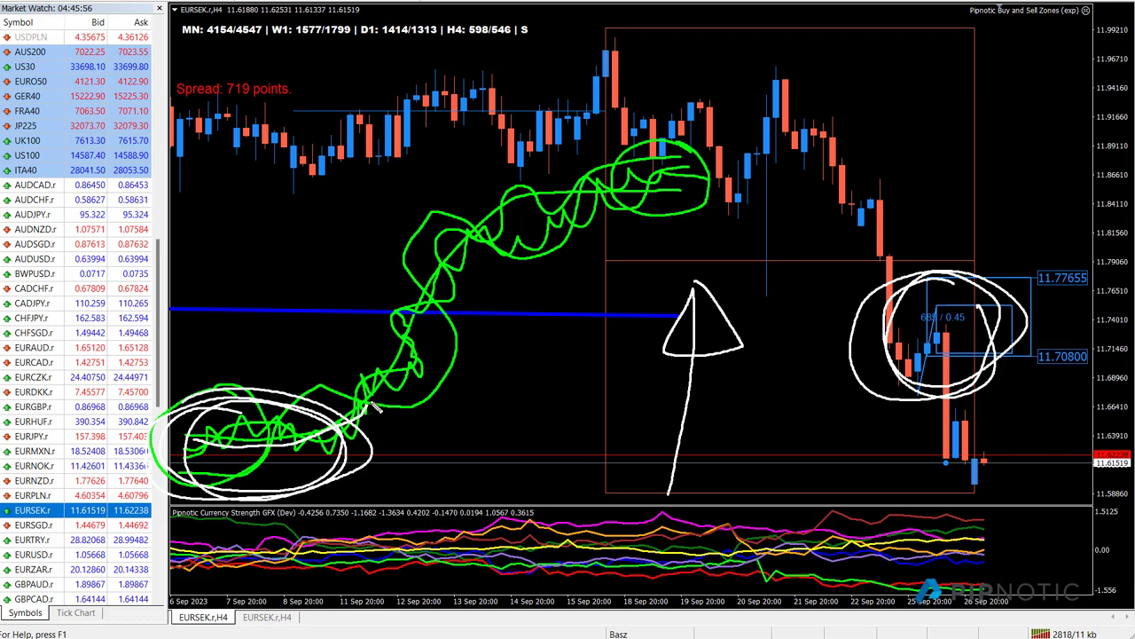
- Trace the S-curve in white, circling its midline crossing and filling the circled lower end with a zigzag
mouse_move(400, 366)
mouse_down()
mouse_move(448, 303)
mouse_move(394, 318)
mouse_move(383, 293)
mouse_move(443, 290)
mouse_move(410, 291)
mouse_move(461, 354)
mouse_up()
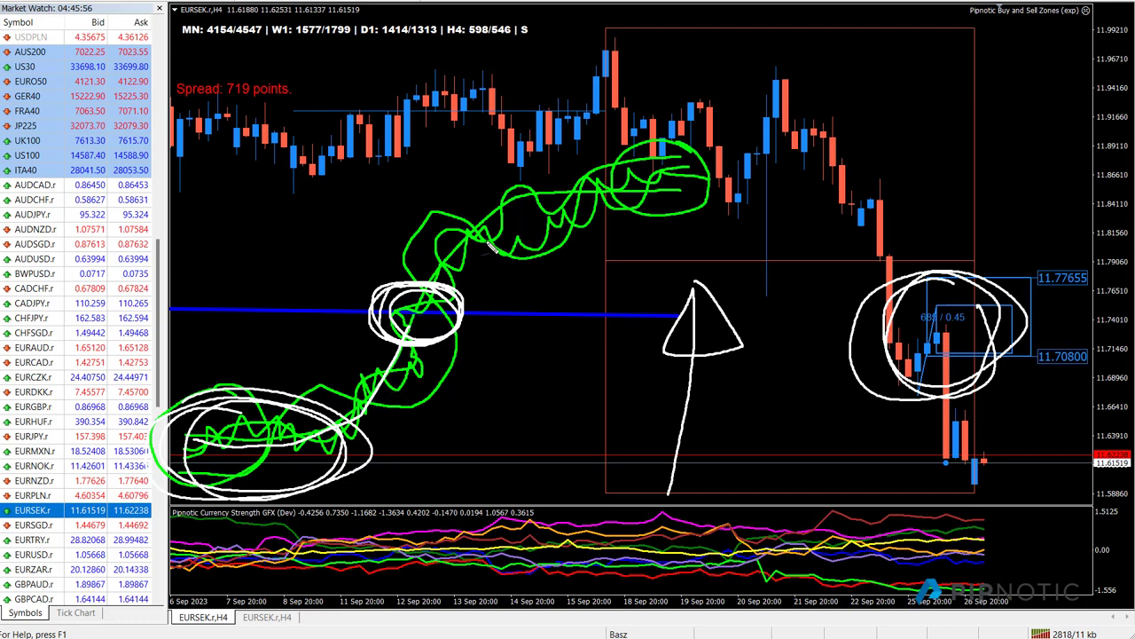
mouse_move(685, 180)
mouse_down()
mouse_move(540, 197)
mouse_move(445, 287)
mouse_move(367, 408)
mouse_move(284, 411)
mouse_up()
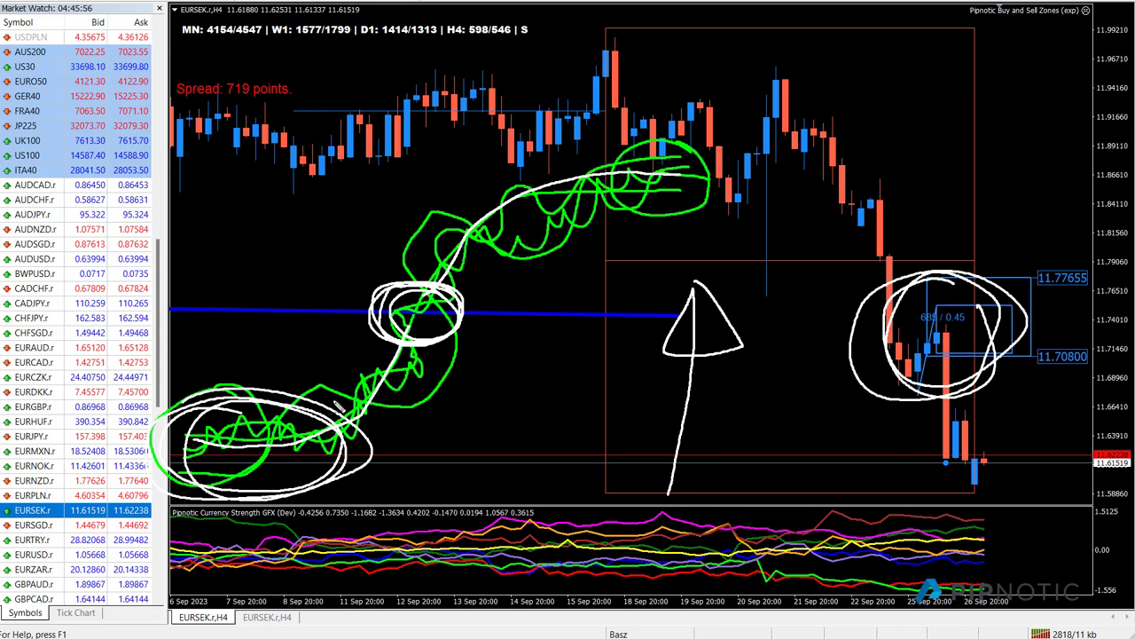
mouse_move(306, 415)
mouse_down()
mouse_move(173, 424)
mouse_move(251, 490)
mouse_move(326, 404)
mouse_up()
mouse_move(179, 449)
mouse_down()
mouse_move(292, 475)
mouse_move(202, 398)
mouse_move(259, 492)
mouse_move(283, 402)
mouse_up()
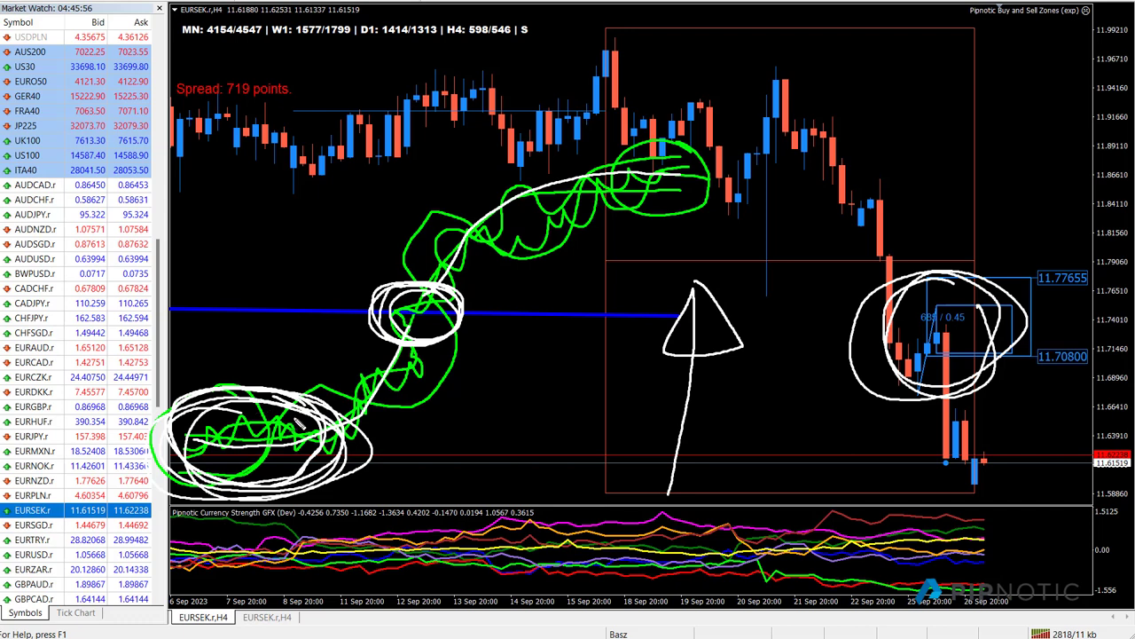
mouse_move(197, 410)
mouse_down()
mouse_move(195, 470)
mouse_move(333, 448)
mouse_up()
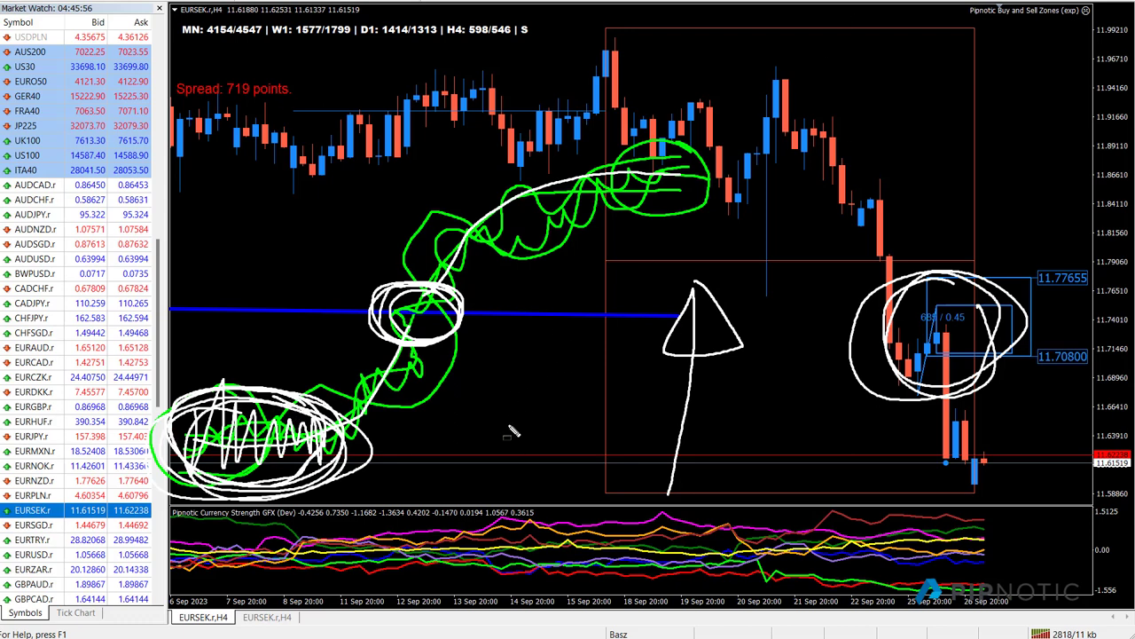
- Draw a green rectangle with a white zigzag that dips below it, and circle the S-curve's lower end again
mouse_move(463, 392)
mouse_down()
mouse_move(543, 450)
mouse_move(607, 454)
mouse_up()
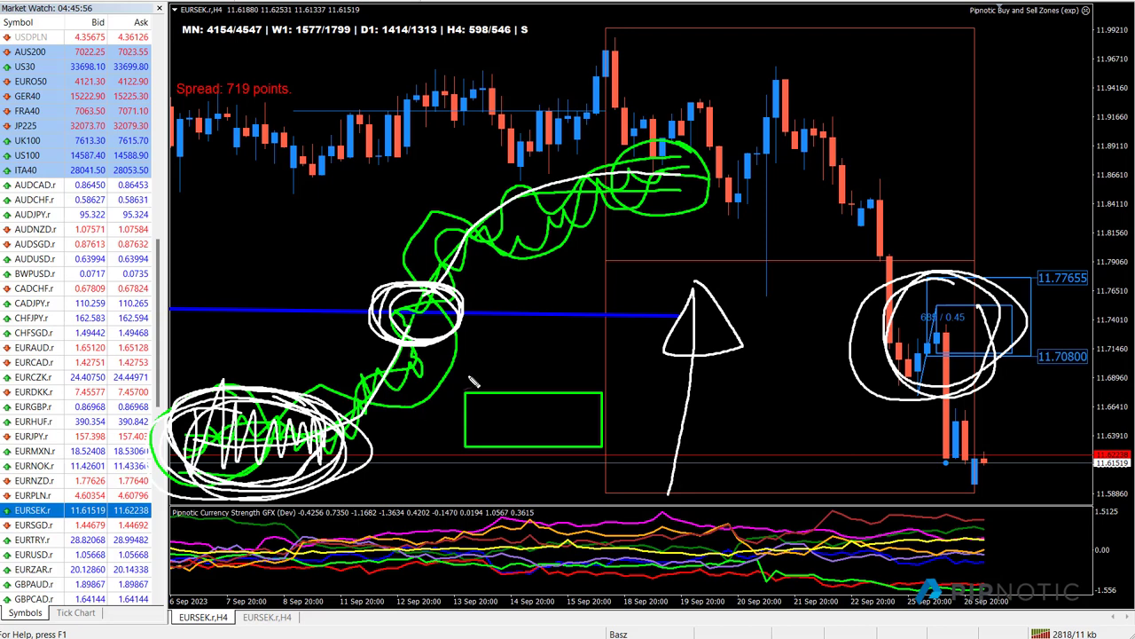
mouse_move(466, 407)
mouse_down()
mouse_move(519, 403)
mouse_move(536, 426)
mouse_move(607, 414)
mouse_up()
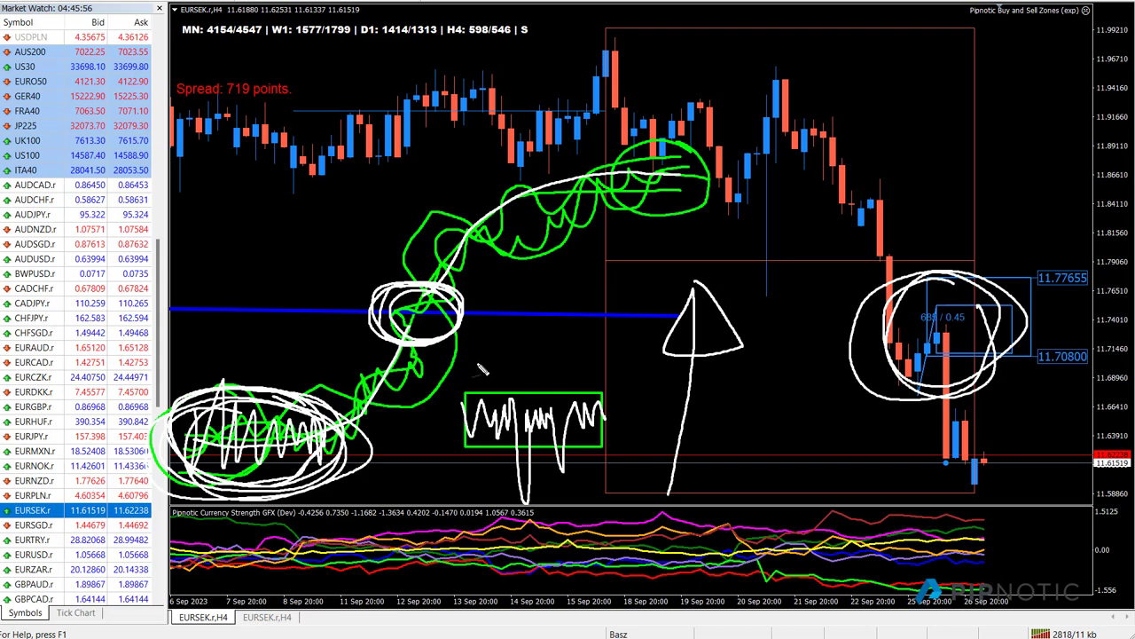
mouse_move(306, 410)
mouse_down()
mouse_move(182, 405)
mouse_move(301, 410)
mouse_up()
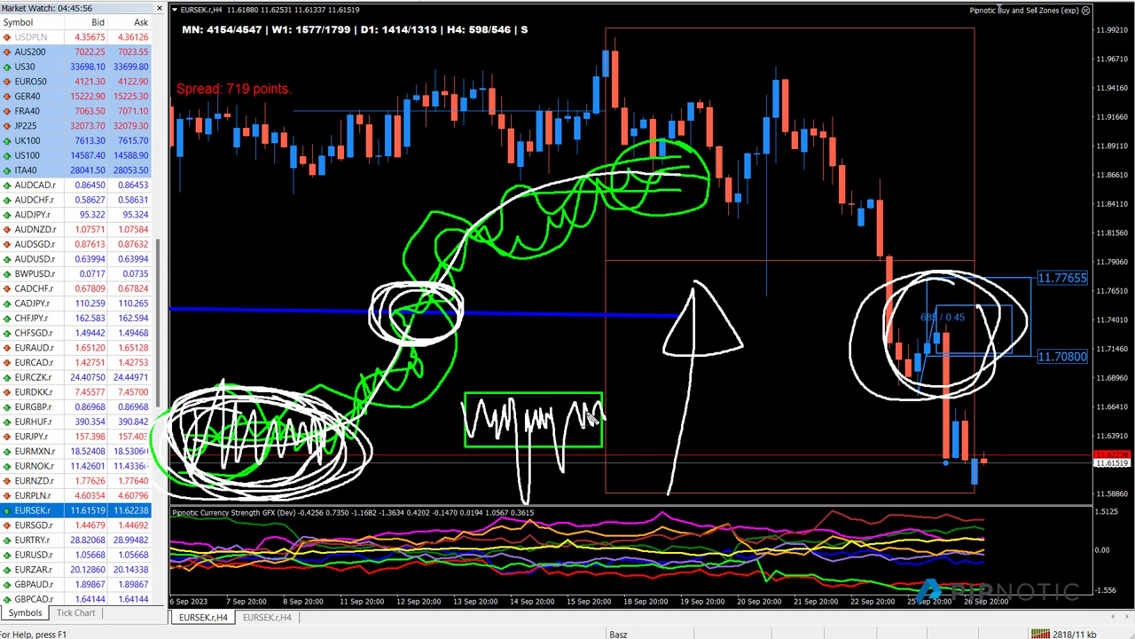
- Draw a white S-curve rising from the green rectangle with a horizontal midline across it, and add further strokes around its upper end
mouse_move(600, 423)
mouse_down()
mouse_move(740, 360)
mouse_move(901, 187)
mouse_move(924, 195)
mouse_up()
drag(472, 323, 1055, 304)
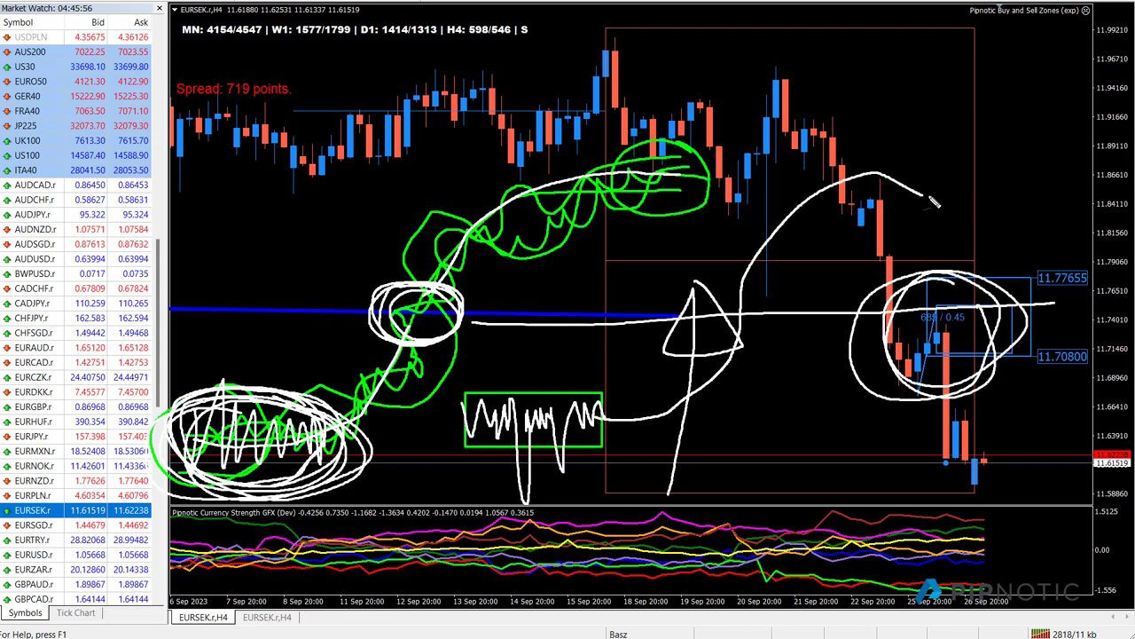
mouse_move(555, 367)
mouse_down()
mouse_move(510, 483)
mouse_move(657, 392)
mouse_move(803, 87)
mouse_move(900, 171)
mouse_move(936, 143)
mouse_move(914, 173)
mouse_move(839, 174)
mouse_move(954, 215)
mouse_move(989, 162)
mouse_up()
mouse_move(831, 196)
mouse_down()
mouse_move(874, 217)
mouse_move(923, 165)
mouse_move(952, 210)
mouse_move(1013, 62)
mouse_move(1027, 200)
mouse_up()
mouse_move(956, 190)
mouse_down()
mouse_move(1038, 194)
mouse_move(1101, 435)
mouse_move(1132, 439)
mouse_up()
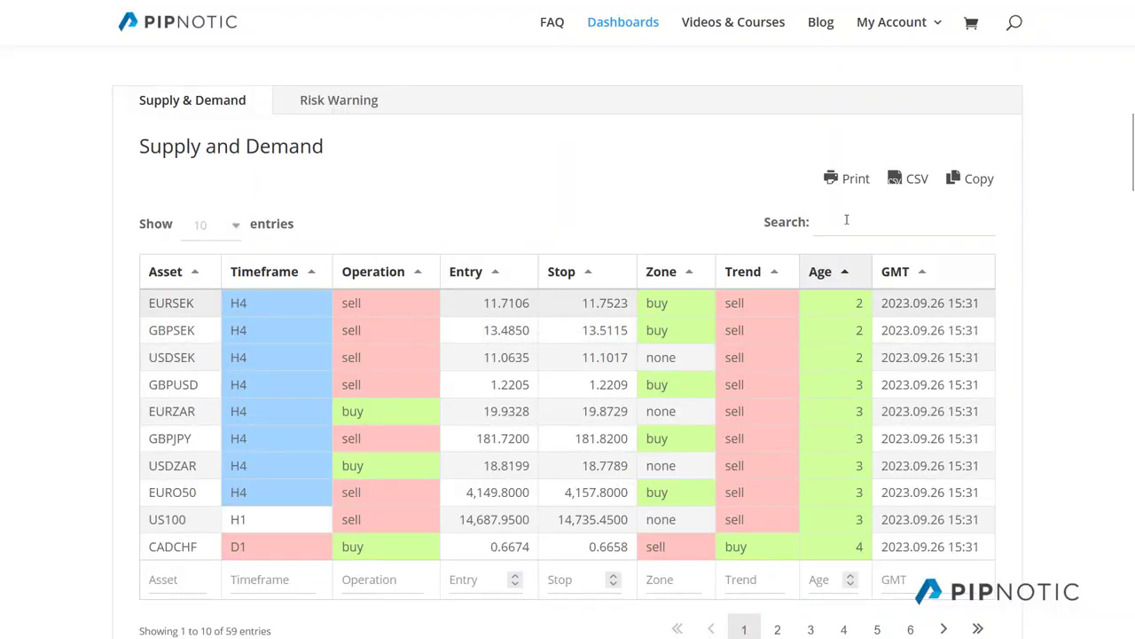
- Switch to the Pipnotic Supply and Demand dashboard, search the table for usd and clear the search
click(842, 235)
text(usdd)
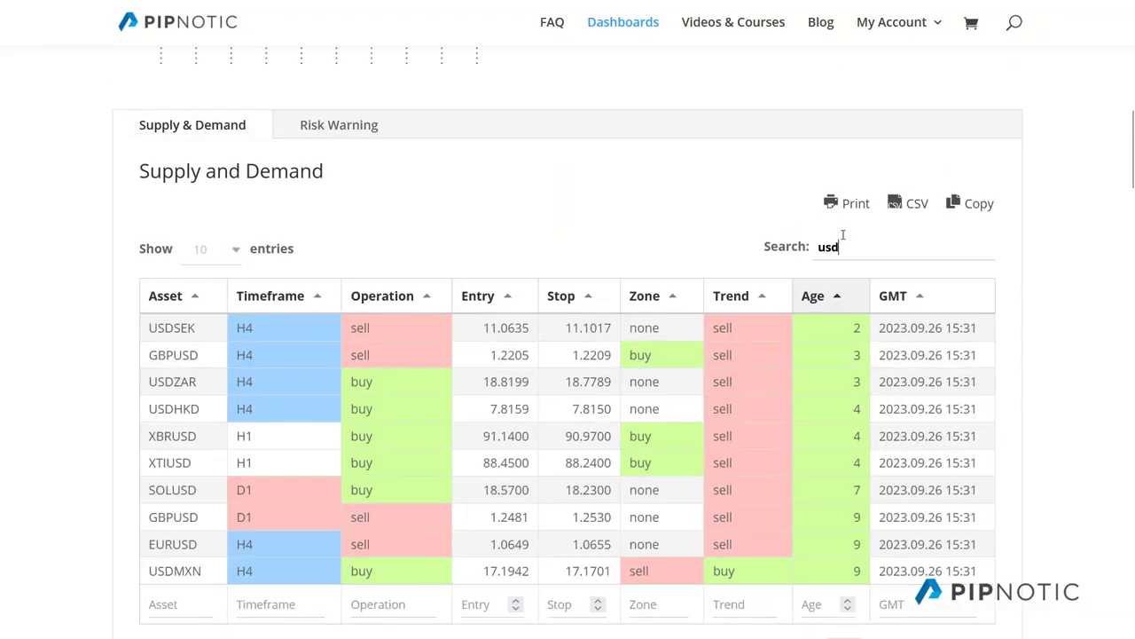
key(BackSpace)
key(BackSpace)
key(BackSpace)
key(BackSpace)
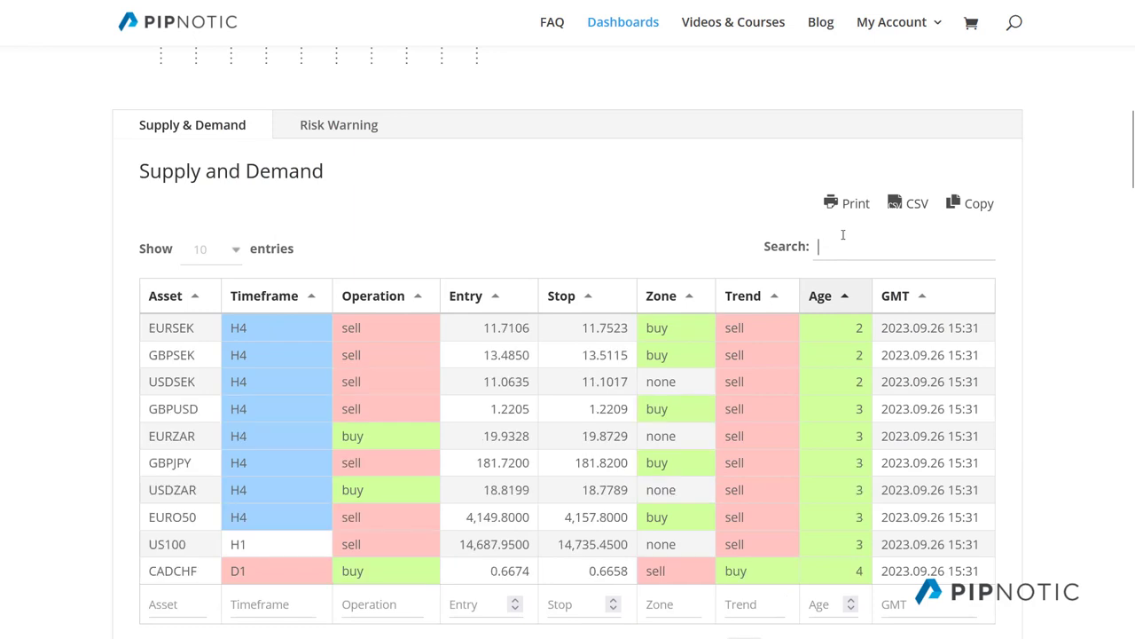
- Search the table for eur, sort the matches by asset in ascending order and clear the search
text(eur)
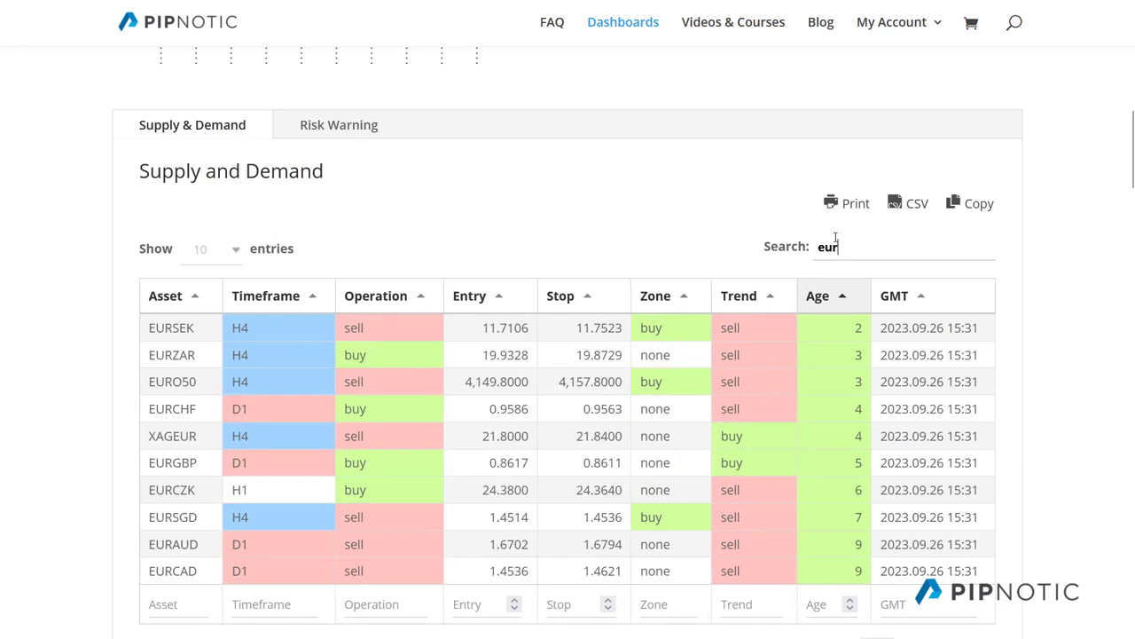
click(178, 301)
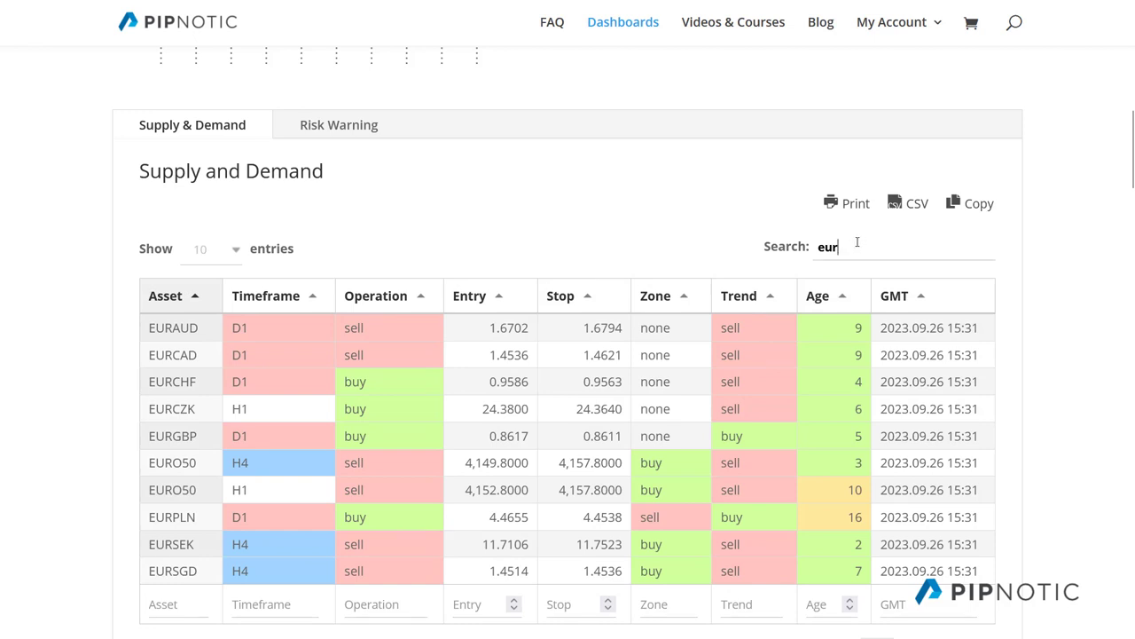
key(BackSpace)
key(BackSpace)
key(BackSpace)
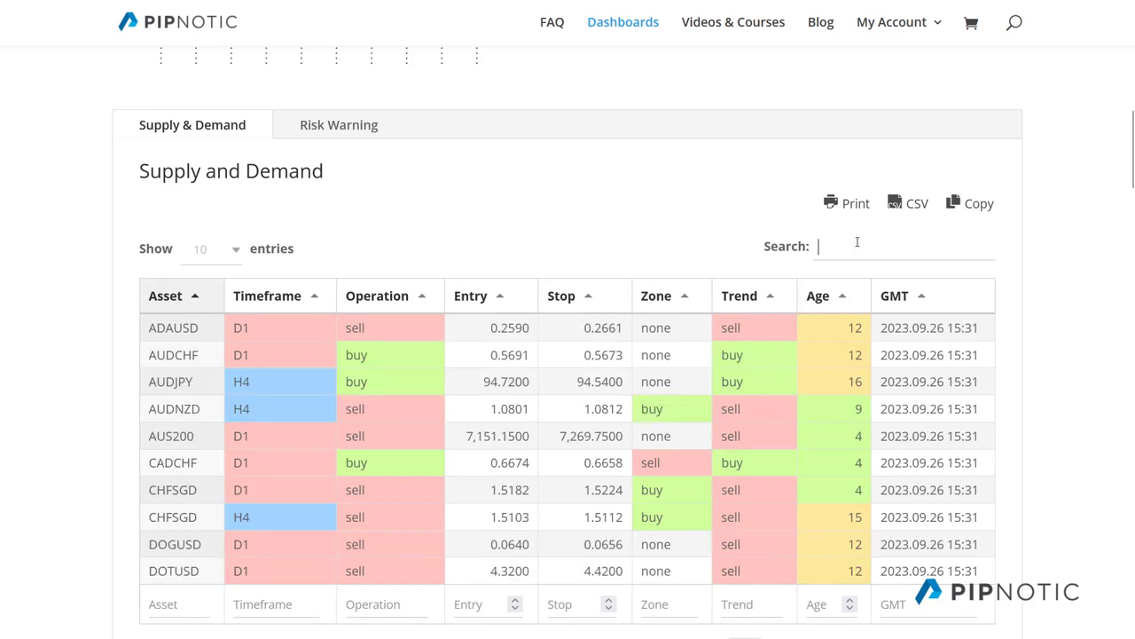
- Sort the table by asset in descending order and show 25 entries
click(177, 298)
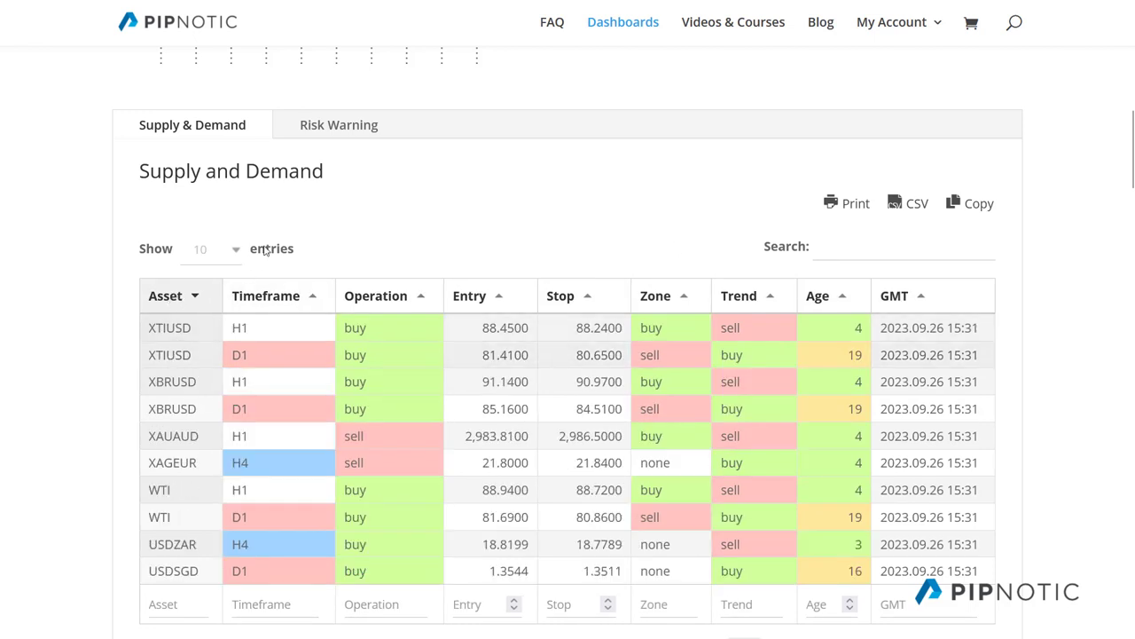
click(217, 256)
click(211, 368)
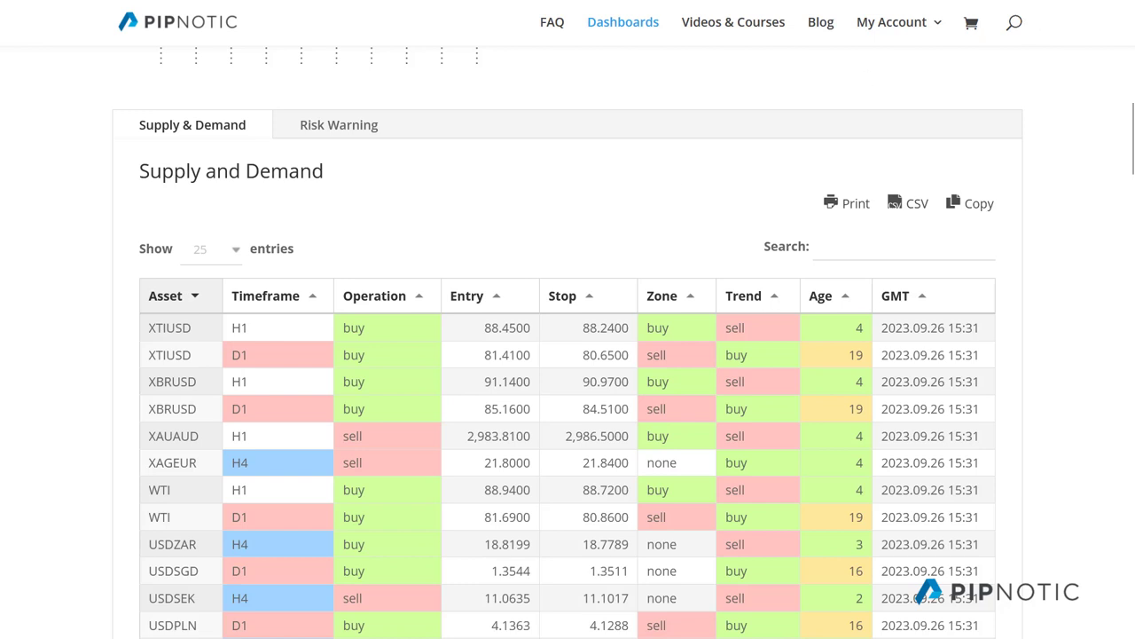
- Draw a rising cyan S-curve above the table with a horizontal midline and a wavy price path along the curve
right_click(1114, 3)
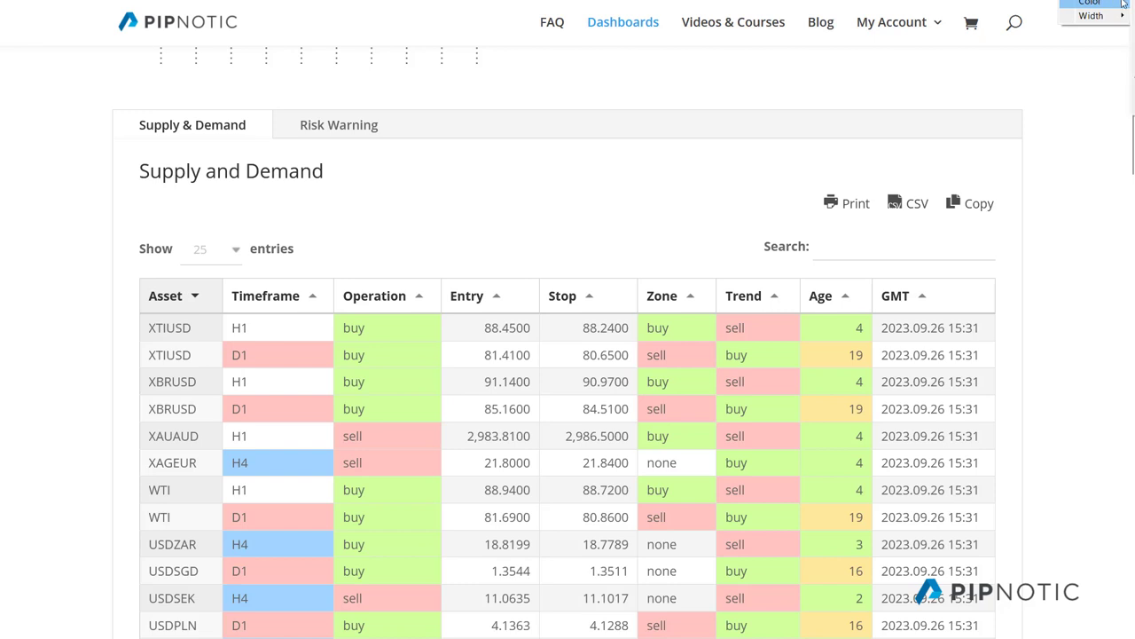
key(Escape)
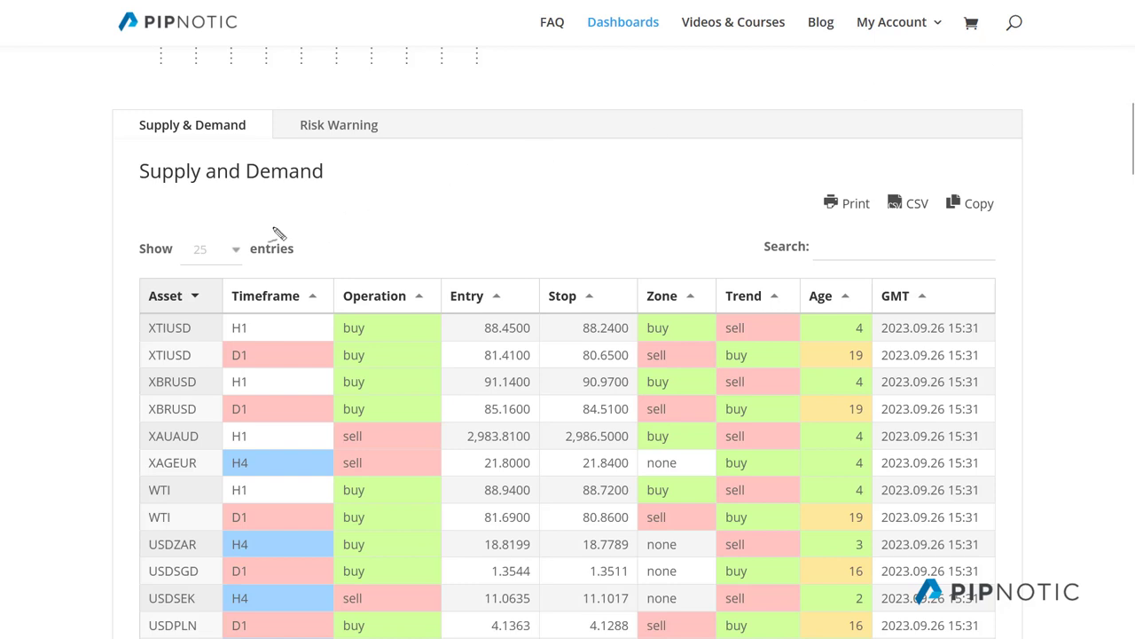
mouse_move(255, 255)
mouse_down()
mouse_move(406, 190)
mouse_move(542, 101)
mouse_move(596, 101)
mouse_up()
drag(246, 177, 599, 171)
mouse_move(254, 248)
mouse_down()
mouse_move(341, 264)
mouse_move(381, 225)
mouse_move(413, 158)
mouse_move(465, 130)
mouse_move(696, 88)
mouse_up()
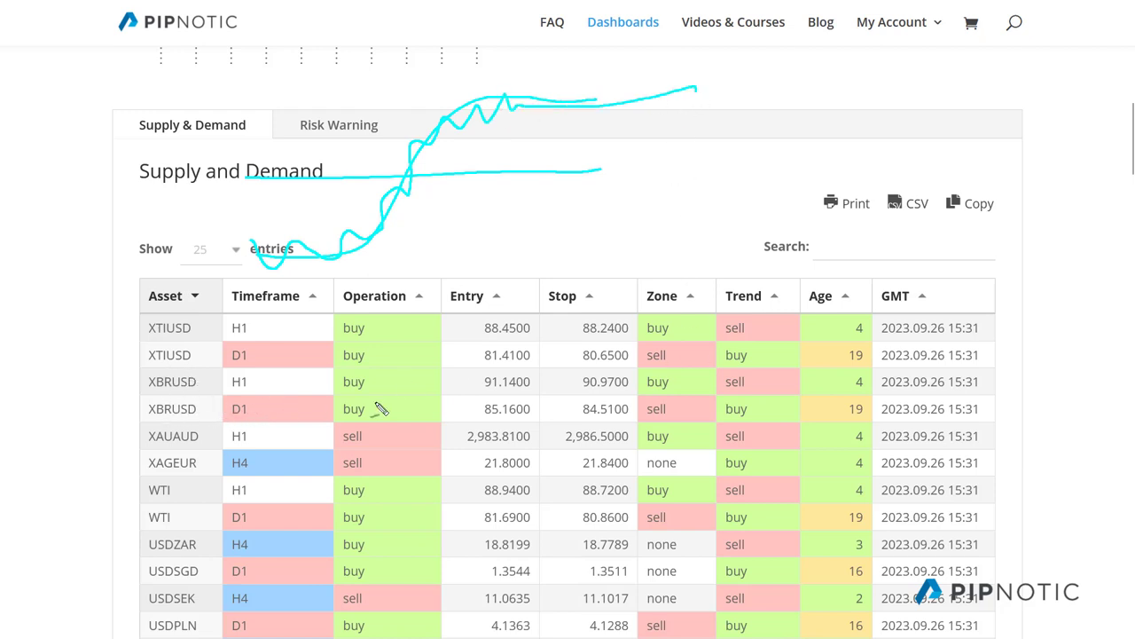
- Circle the Zone values of XBRUSD's D1 and H1 rows, and circle the curve's upper end with extra waves leading into it
mouse_move(648, 406)
mouse_down()
mouse_move(640, 418)
mouse_move(663, 400)
mouse_up()
mouse_move(706, 89)
mouse_down()
mouse_move(637, 84)
mouse_move(629, 115)
mouse_move(674, 145)
mouse_move(689, 101)
mouse_up()
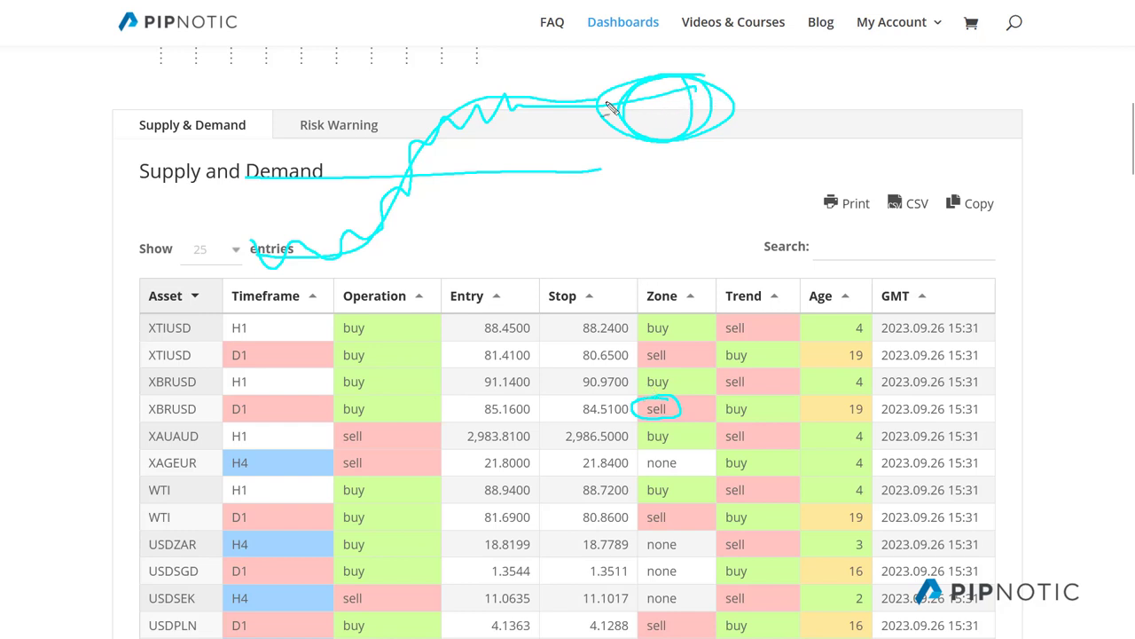
mouse_move(519, 106)
mouse_down()
mouse_move(572, 95)
mouse_move(631, 110)
mouse_move(667, 85)
mouse_move(679, 108)
mouse_move(703, 116)
mouse_up()
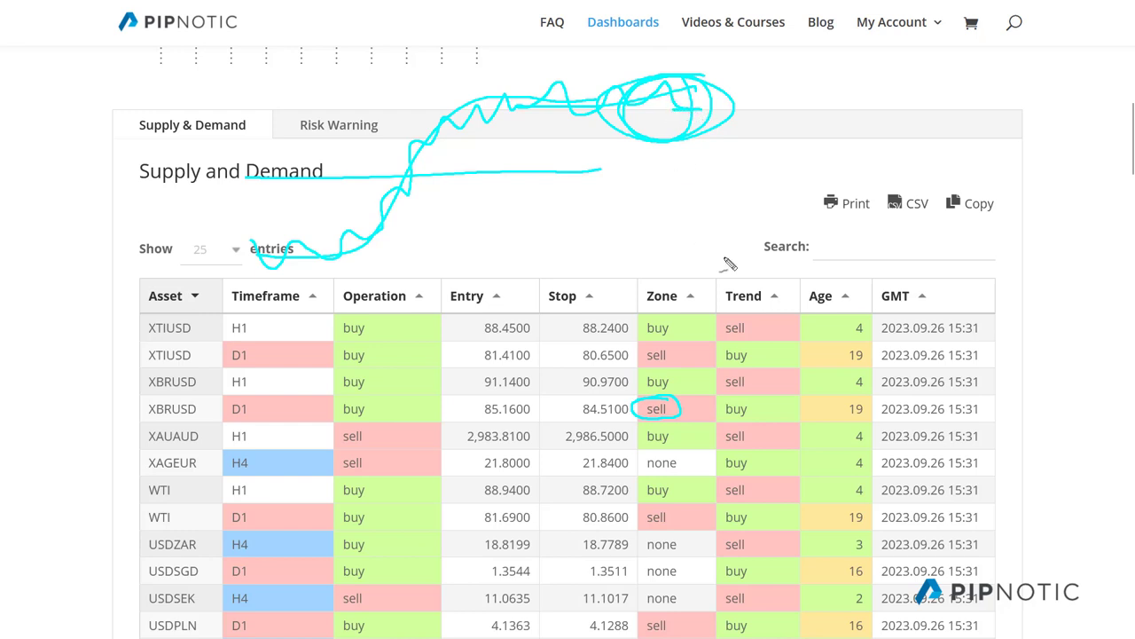
mouse_move(661, 376)
mouse_down()
mouse_move(665, 399)
mouse_move(626, 387)
mouse_up()
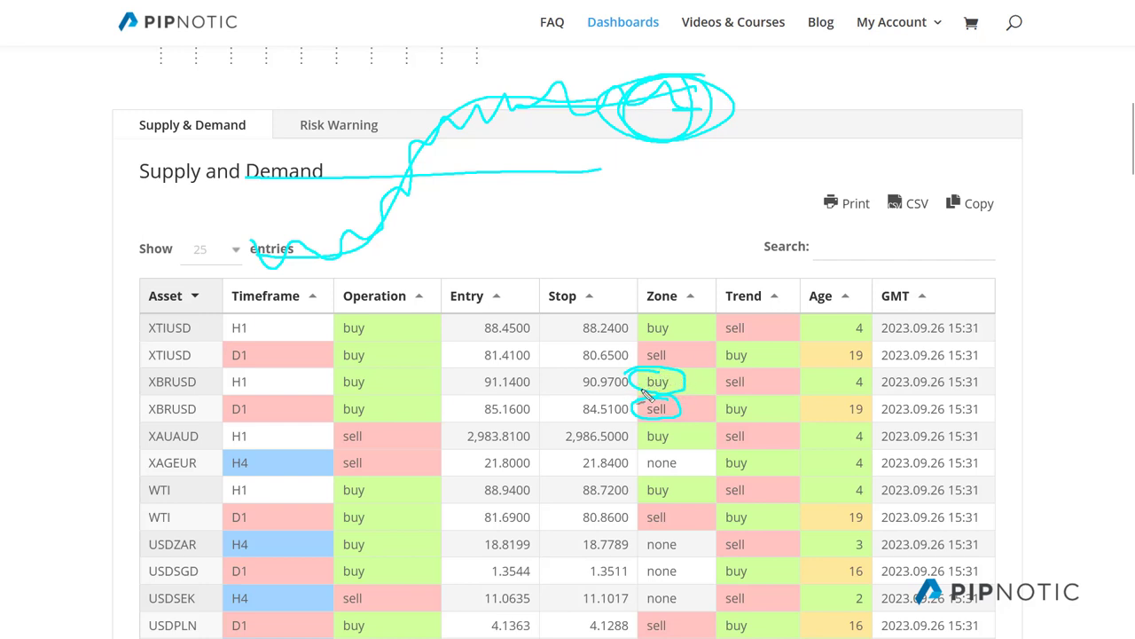
- Circle XBRUSD's H1 Trend, lower asset cell and D1 Zone values, and draw a falling curve from the S-curve's upper end
mouse_move(750, 377)
mouse_down()
mouse_move(728, 377)
mouse_move(717, 398)
mouse_move(760, 387)
mouse_move(713, 390)
mouse_move(749, 404)
mouse_move(727, 377)
mouse_up()
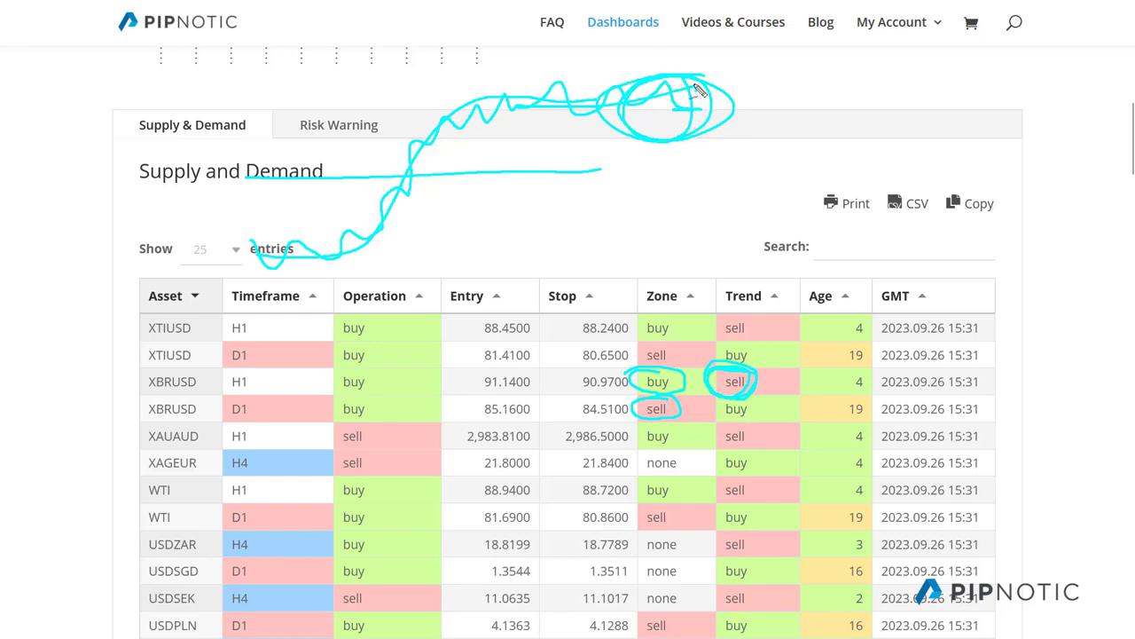
mouse_move(206, 398)
mouse_down()
mouse_move(149, 399)
mouse_move(140, 424)
mouse_move(205, 426)
mouse_move(206, 399)
mouse_up()
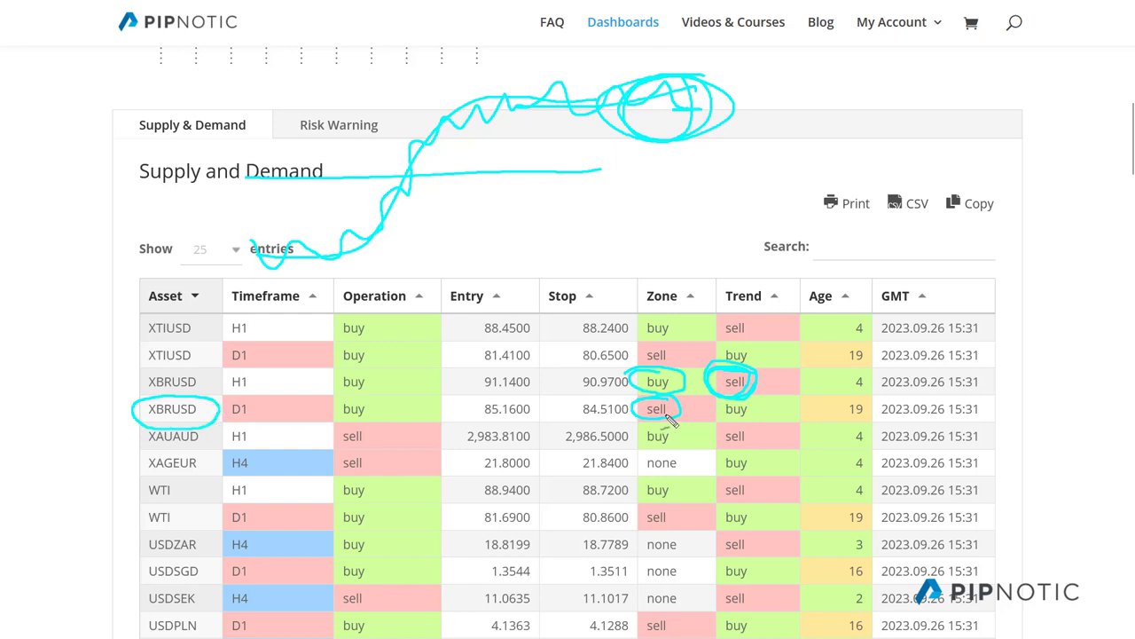
mouse_move(686, 410)
mouse_down()
mouse_move(628, 424)
mouse_move(683, 404)
mouse_up()
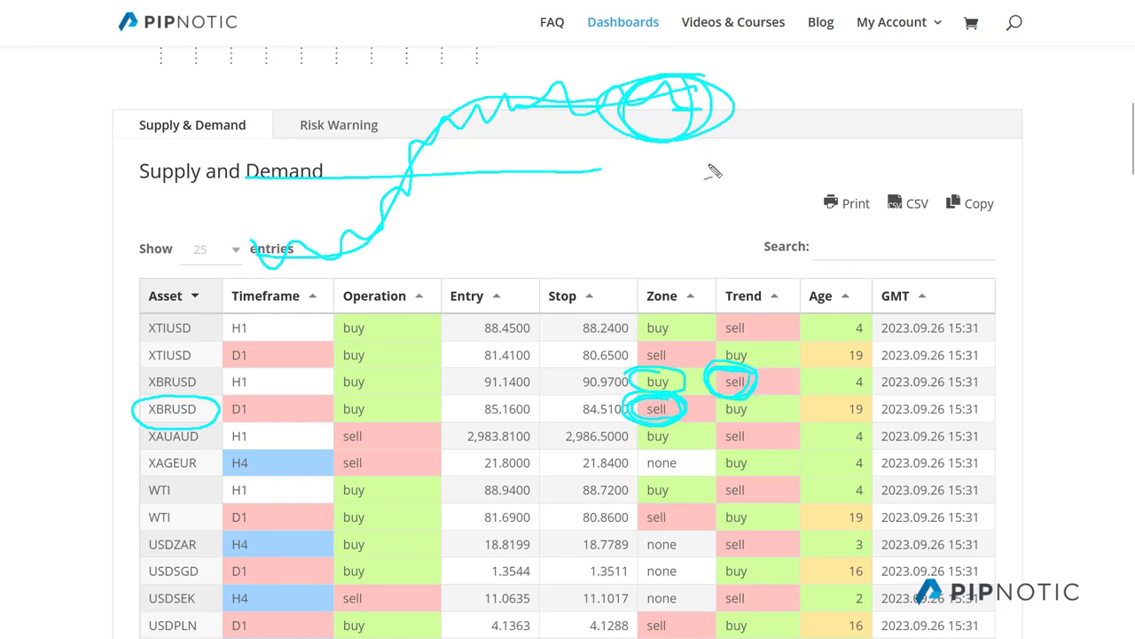
mouse_move(695, 110)
mouse_down()
mouse_move(734, 112)
mouse_move(783, 186)
mouse_move(882, 259)
mouse_up()
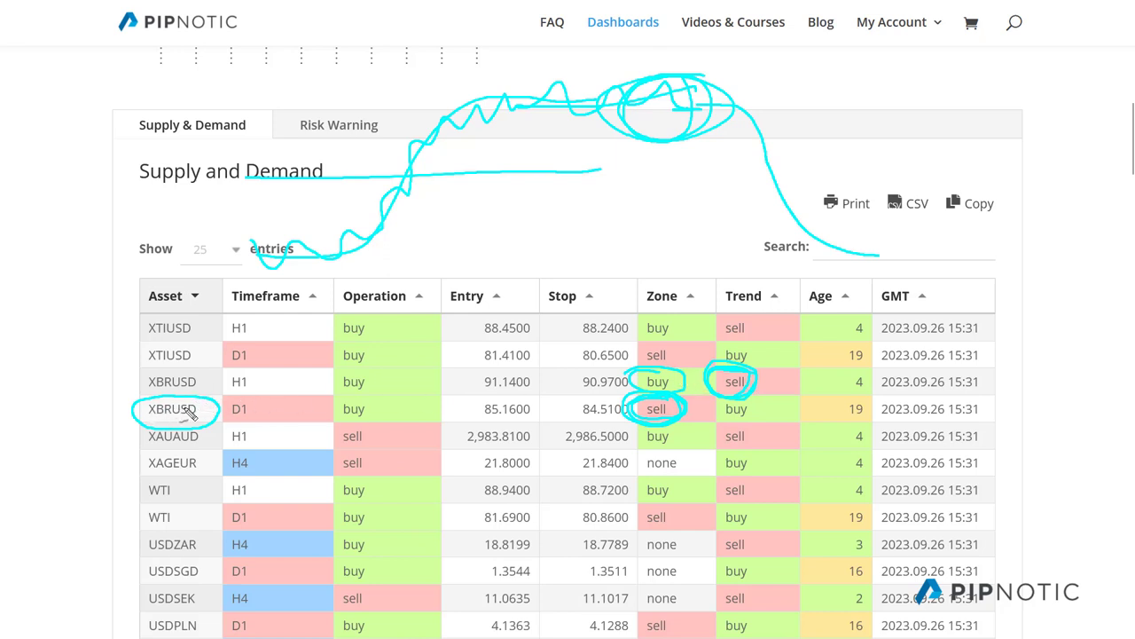
mouse_move(674, 406)
mouse_down()
mouse_move(630, 401)
mouse_move(689, 421)
mouse_up()
- Circle both ends of the cyan S-curve and loop freehand outlines around the path between them
mouse_move(724, 80)
mouse_down()
mouse_move(621, 116)
mouse_move(674, 131)
mouse_move(651, 143)
mouse_move(652, 89)
mouse_up()
mouse_move(319, 238)
mouse_down()
mouse_move(244, 257)
mouse_move(292, 208)
mouse_up()
mouse_move(628, 78)
mouse_down()
mouse_move(449, 42)
mouse_move(316, 197)
mouse_move(317, 216)
mouse_move(324, 151)
mouse_up()
mouse_move(676, 80)
mouse_down()
mouse_move(517, 59)
mouse_move(300, 195)
mouse_move(373, 326)
mouse_move(612, 146)
mouse_move(654, 145)
mouse_move(645, 53)
mouse_up()
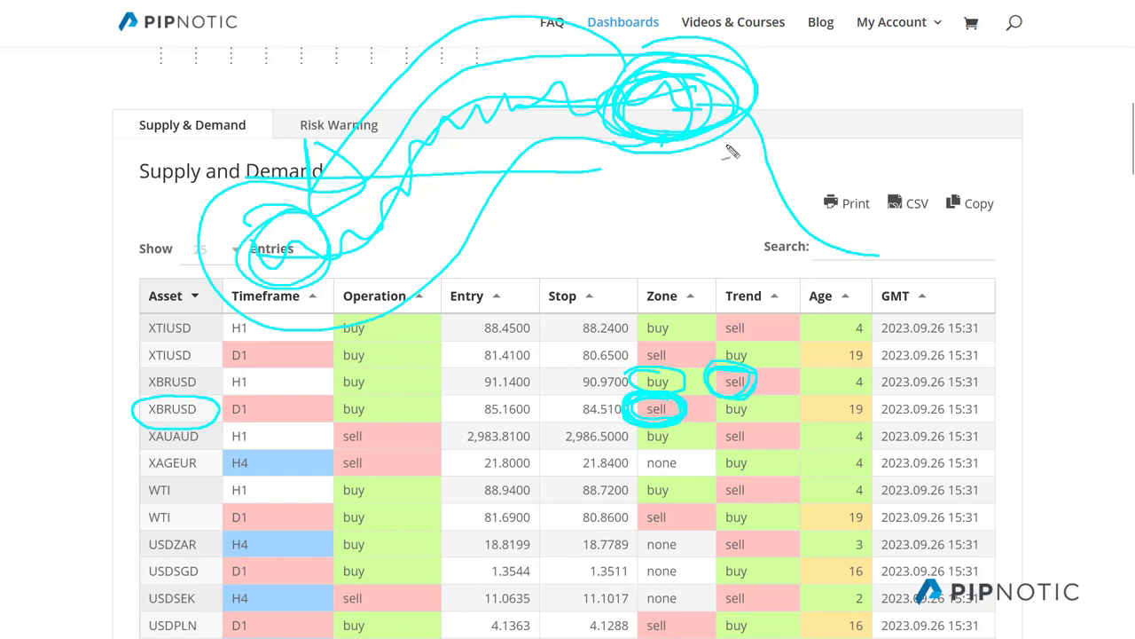
- Switch to the XBRUSD H1 and Daily charts in MetaTrader, zoom both out and shift the Daily chart along its price history
key(e)
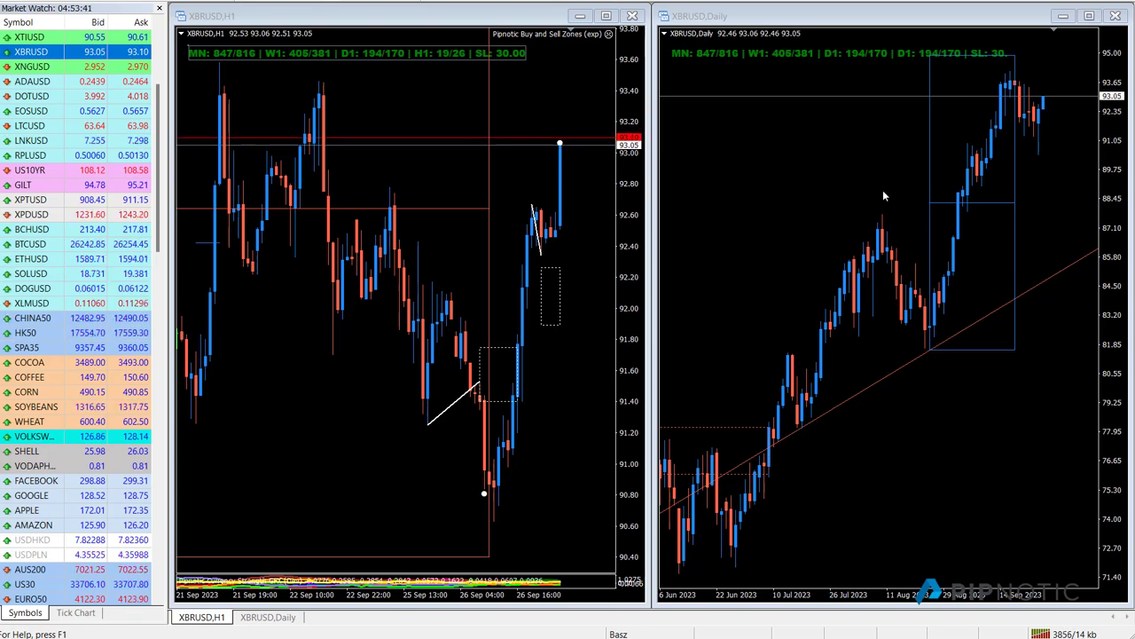
click(411, 169)
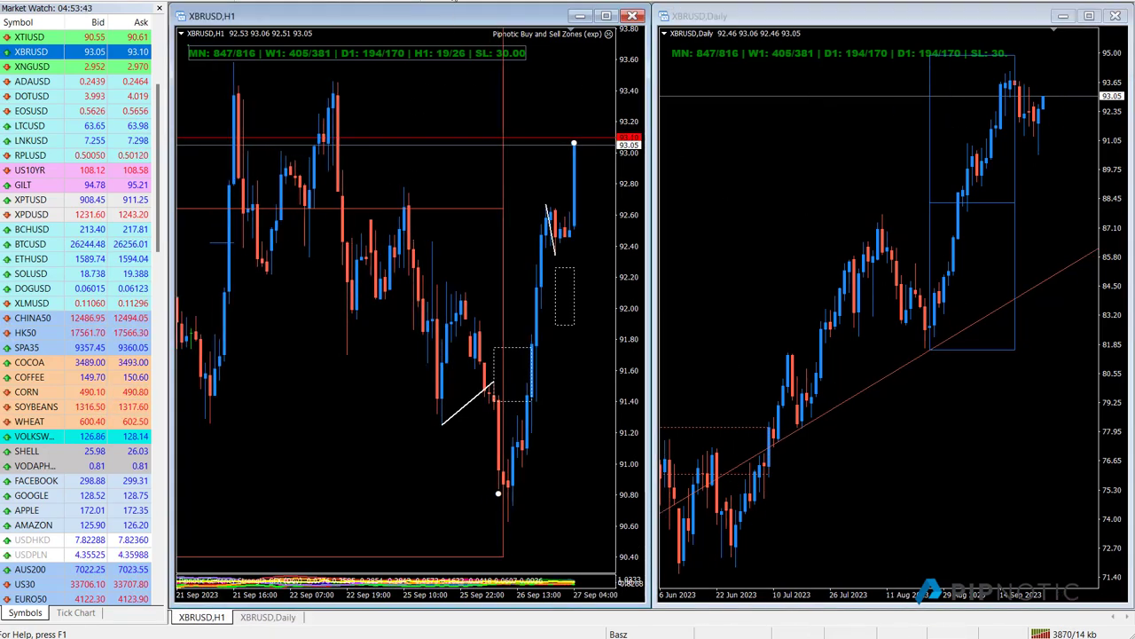
key(minus)
click(801, 180)
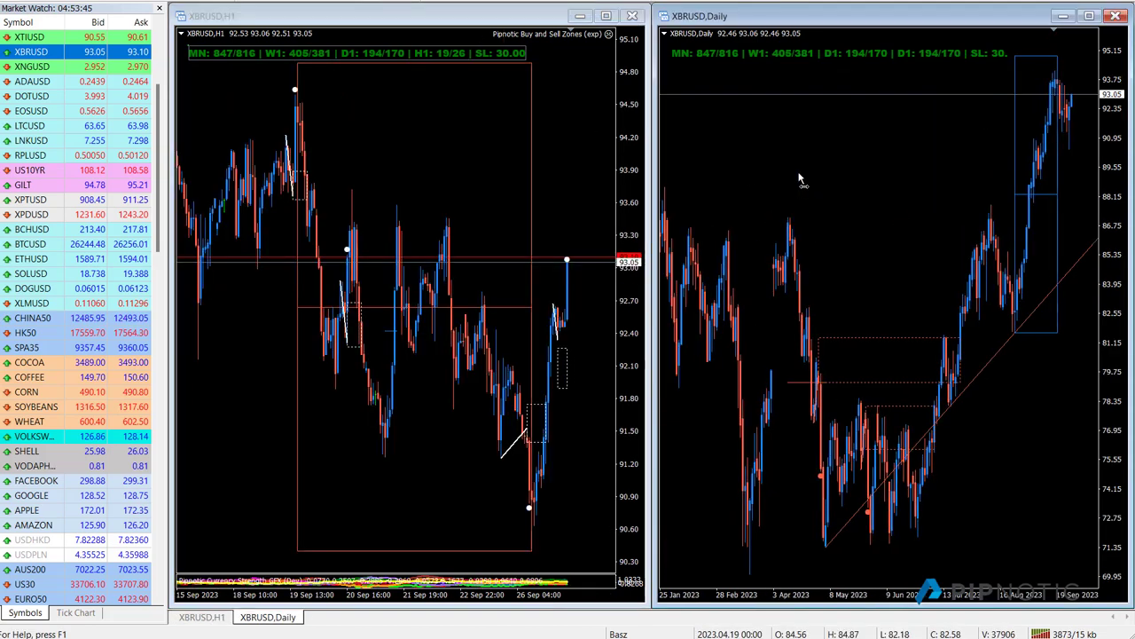
drag(801, 180, 787, 164)
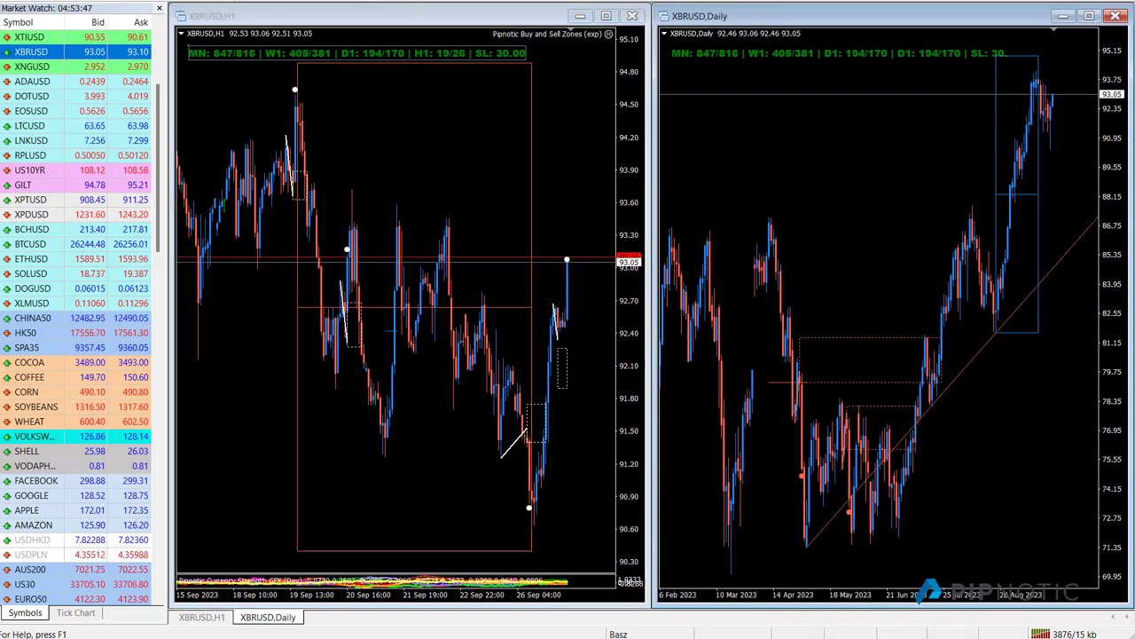
- On the XBRUSD Daily chart, draw a horizontal midline and rising curves from the March low to the September high, circling both ends
click(1045, 2)
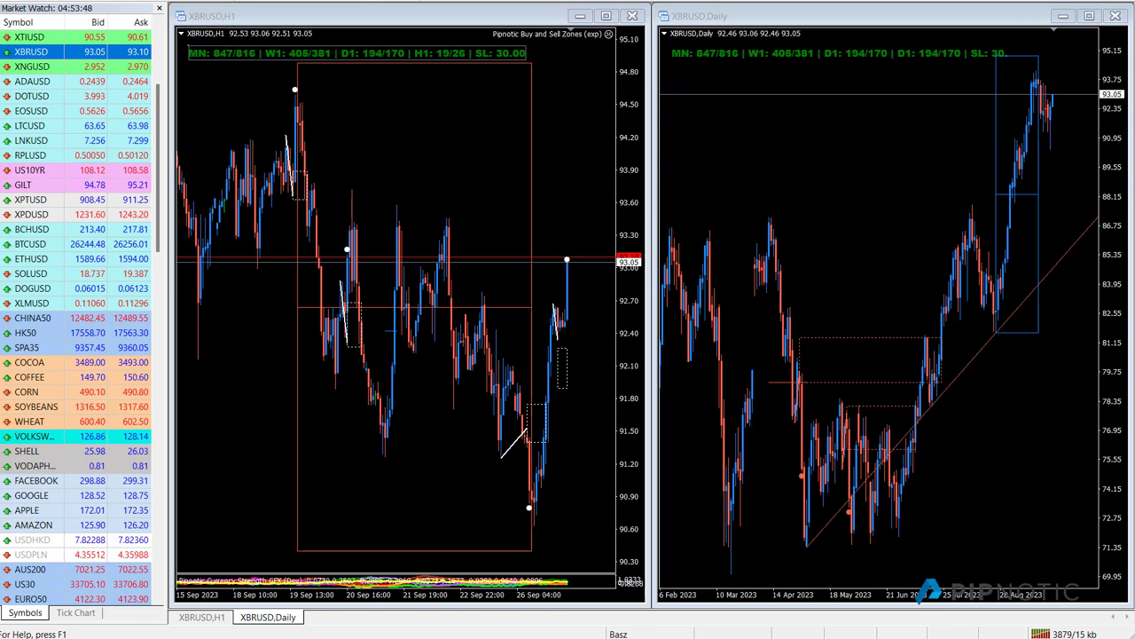
mouse_move(704, 306)
mouse_down()
mouse_move(1109, 296)
mouse_move(1045, 301)
mouse_up()
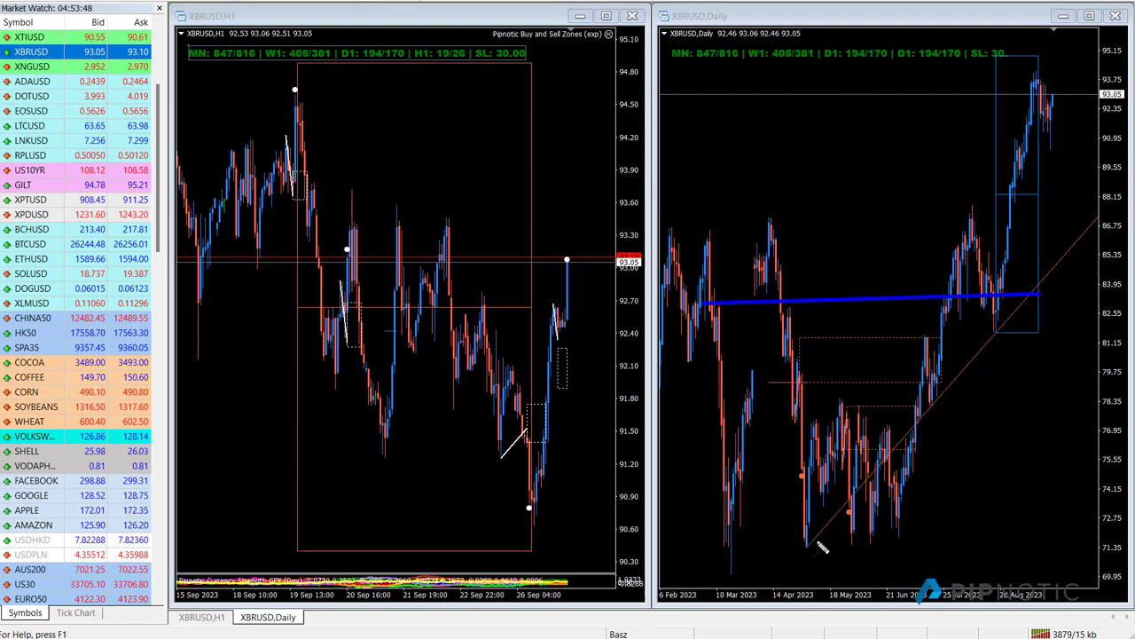
mouse_move(720, 540)
mouse_down()
mouse_move(780, 548)
mouse_move(888, 512)
mouse_move(977, 213)
mouse_move(1113, 87)
mouse_move(1124, 93)
mouse_move(1046, 102)
mouse_move(1011, 85)
mouse_move(1045, 108)
mouse_move(1068, 78)
mouse_move(763, 337)
mouse_move(714, 463)
mouse_move(738, 514)
mouse_up()
drag(1057, 294, 698, 304)
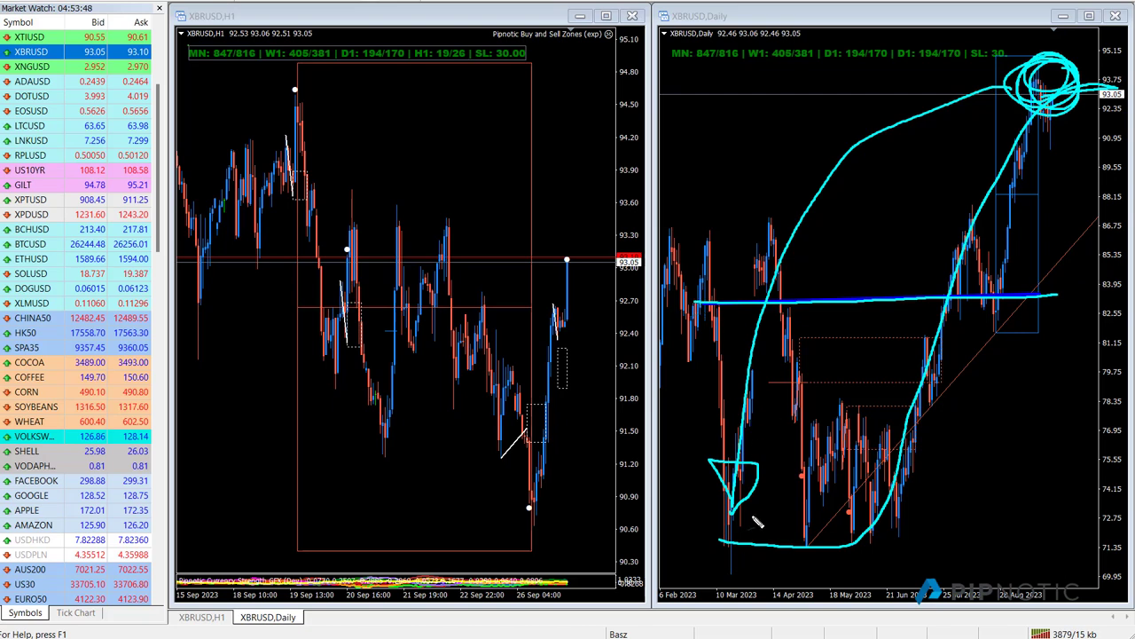
mouse_move(771, 533)
mouse_down()
mouse_move(779, 527)
mouse_move(718, 561)
mouse_move(753, 521)
mouse_up()
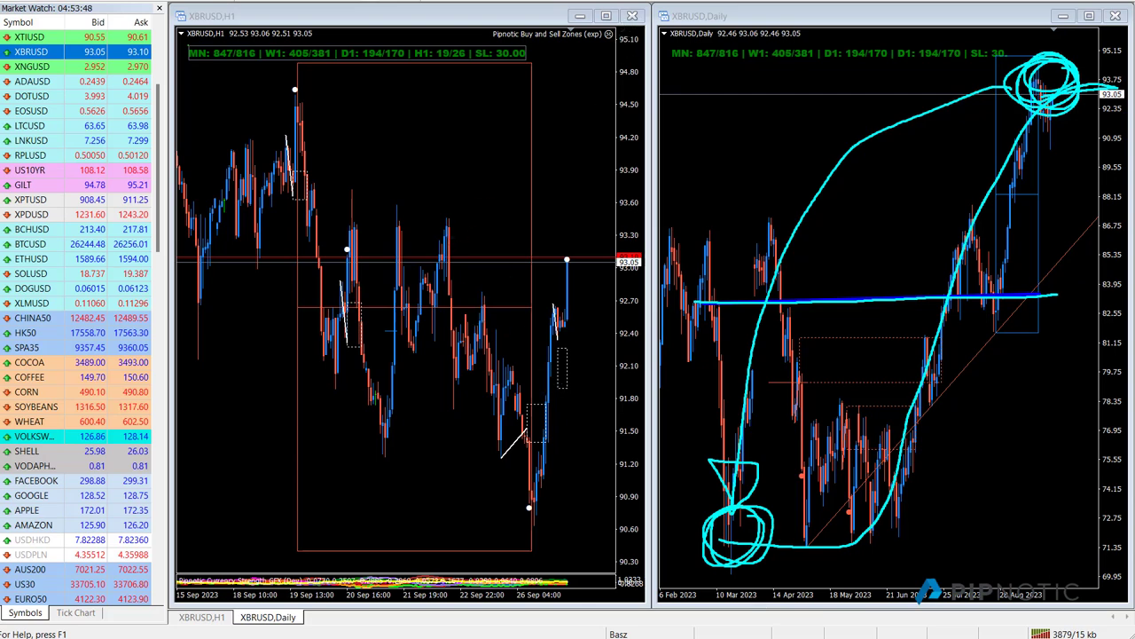
- Clear the drawings and maximize the XBRUSD H1 chart
key(Escape)
click(605, 16)
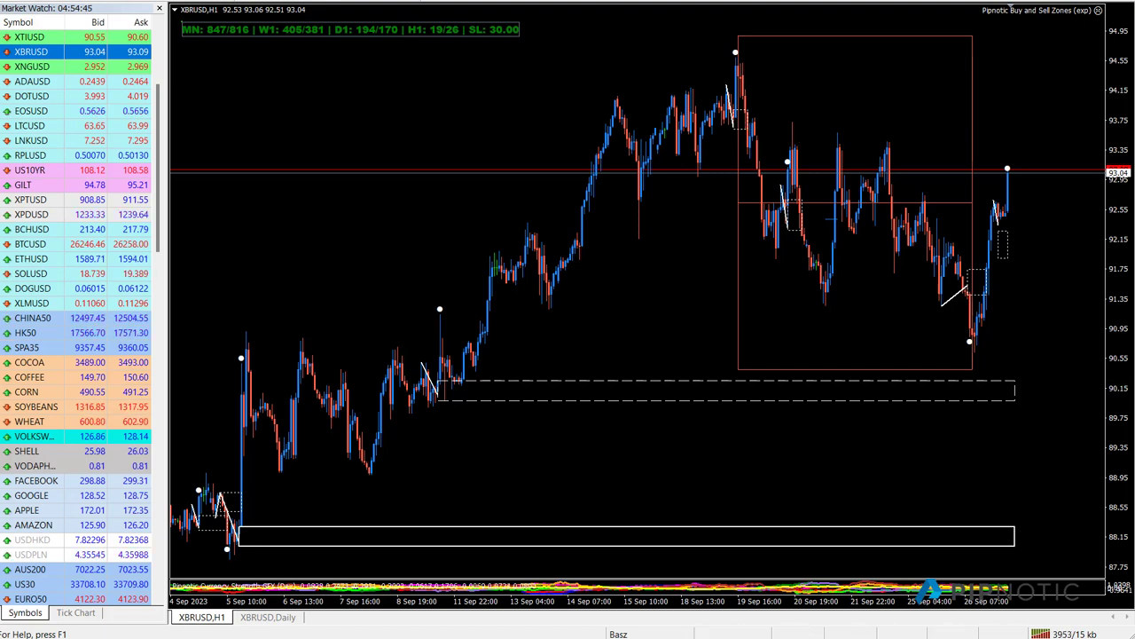
- Box the price zone just below the 19 September peak with a long green rectangle, and remove it again
mouse_move(734, 104)
mouse_down()
mouse_move(742, 129)
mouse_move(1096, 149)
mouse_up()
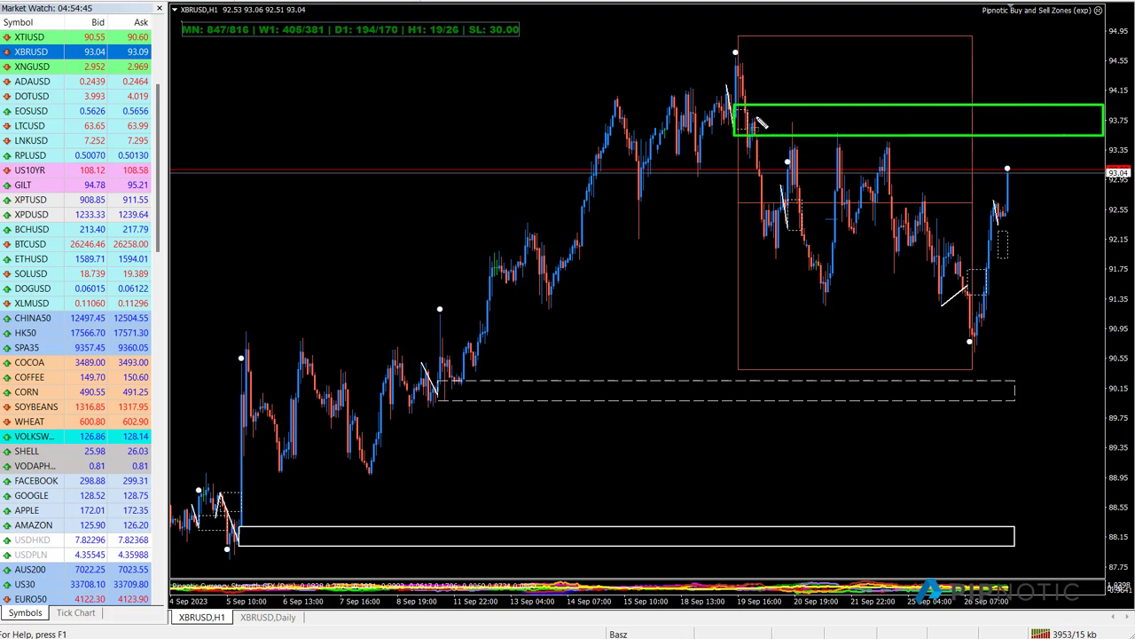
double_click(756, 122)
key(Delete)
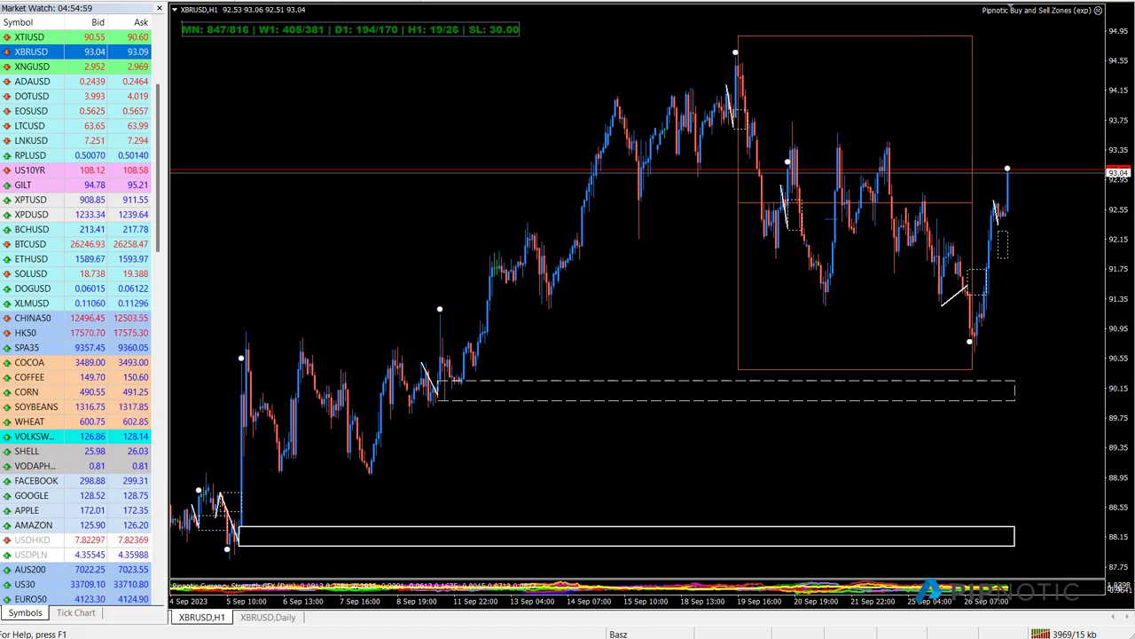
- Draw a green rectangle with a wavy cyan path and three spikes above it on the H1 chart, and circle the 19 September peak
key(plus)
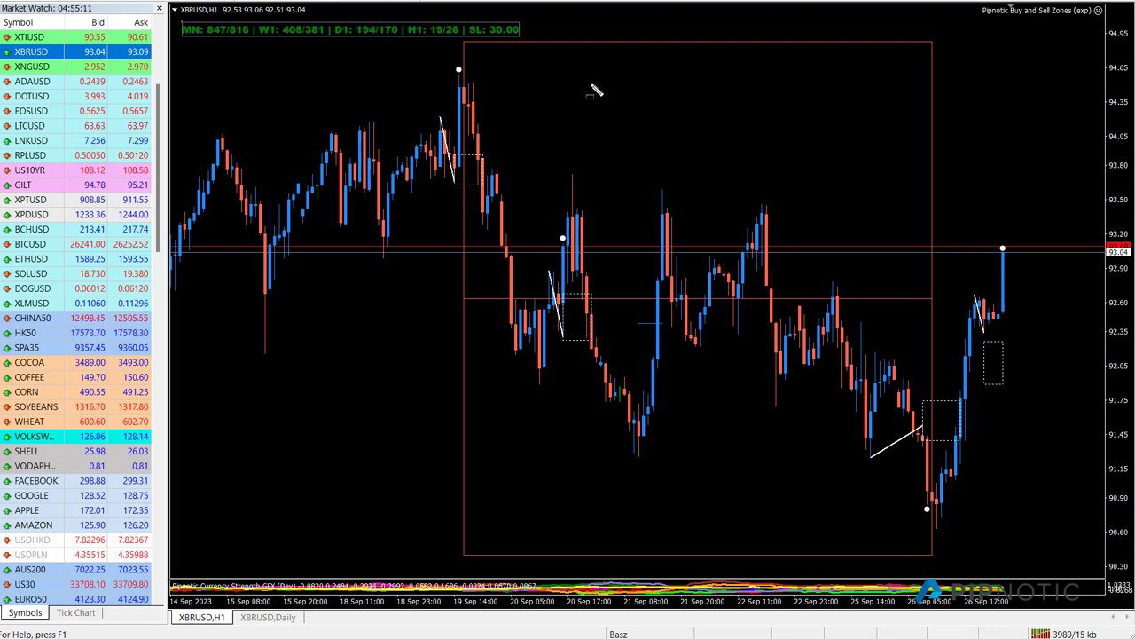
mouse_move(574, 84)
mouse_down()
mouse_move(705, 136)
mouse_move(846, 135)
mouse_up()
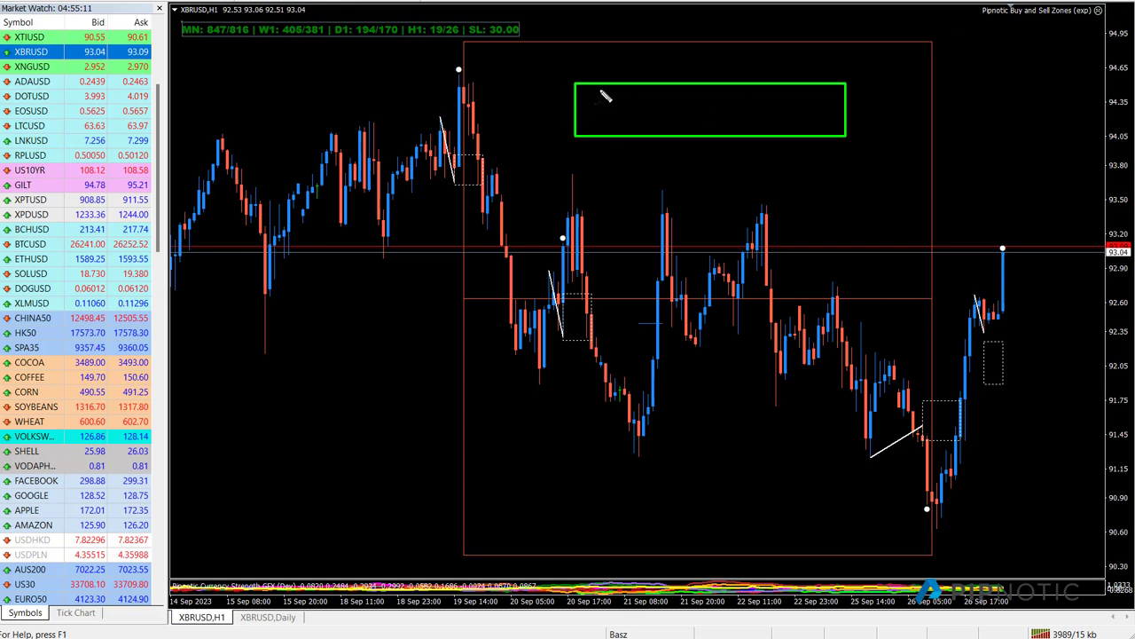
mouse_move(584, 97)
mouse_down()
mouse_move(593, 138)
mouse_move(645, 124)
mouse_move(661, 134)
mouse_move(701, 9)
mouse_move(685, 117)
mouse_move(732, 115)
mouse_move(759, 19)
mouse_move(747, 105)
mouse_move(773, 105)
mouse_move(796, 124)
mouse_move(809, 12)
mouse_move(814, 120)
mouse_up()
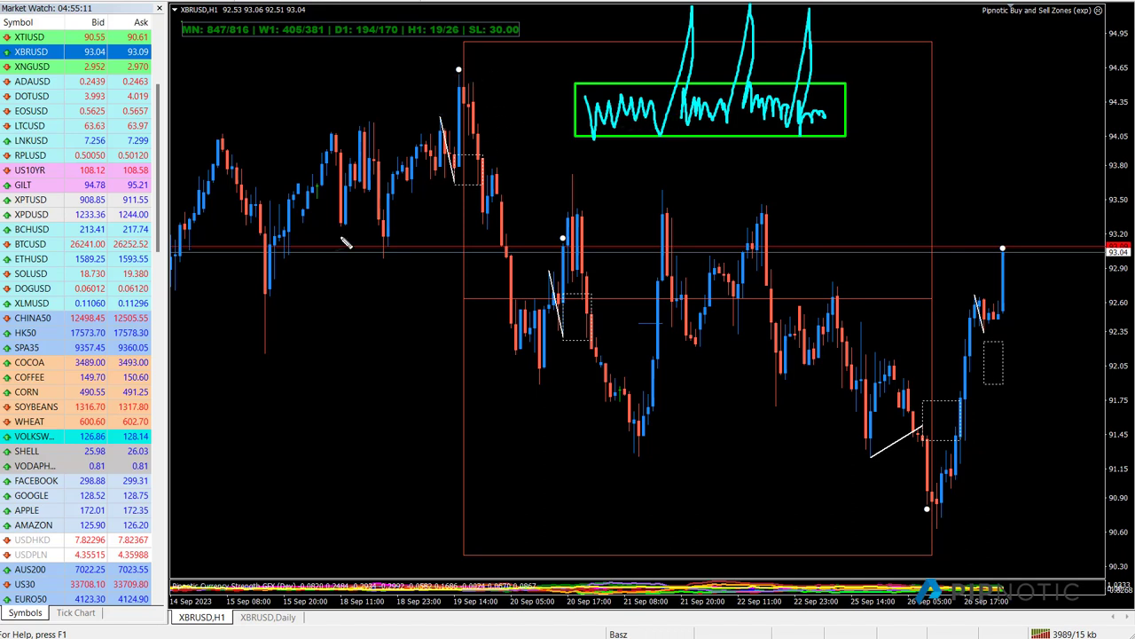
mouse_move(450, 69)
mouse_down()
mouse_move(493, 80)
mouse_move(448, 78)
mouse_up()
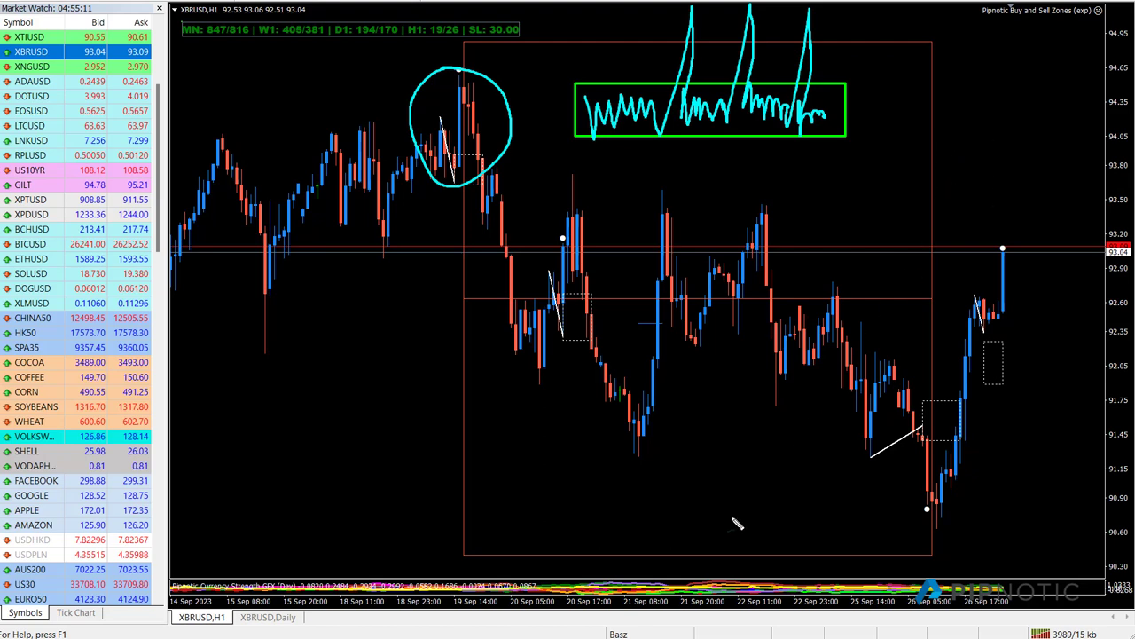
- Draw two crossing cyan diagonals inside the red zone box, with horizontal lines across their upper ends, lower ends and middle
mouse_move(587, 532)
mouse_down()
mouse_move(808, 318)
mouse_move(907, 160)
mouse_up()
drag(645, 149, 816, 508)
drag(588, 159, 973, 155)
drag(552, 527, 980, 519)
drag(593, 362, 827, 338)
drag(896, 336, 929, 325)
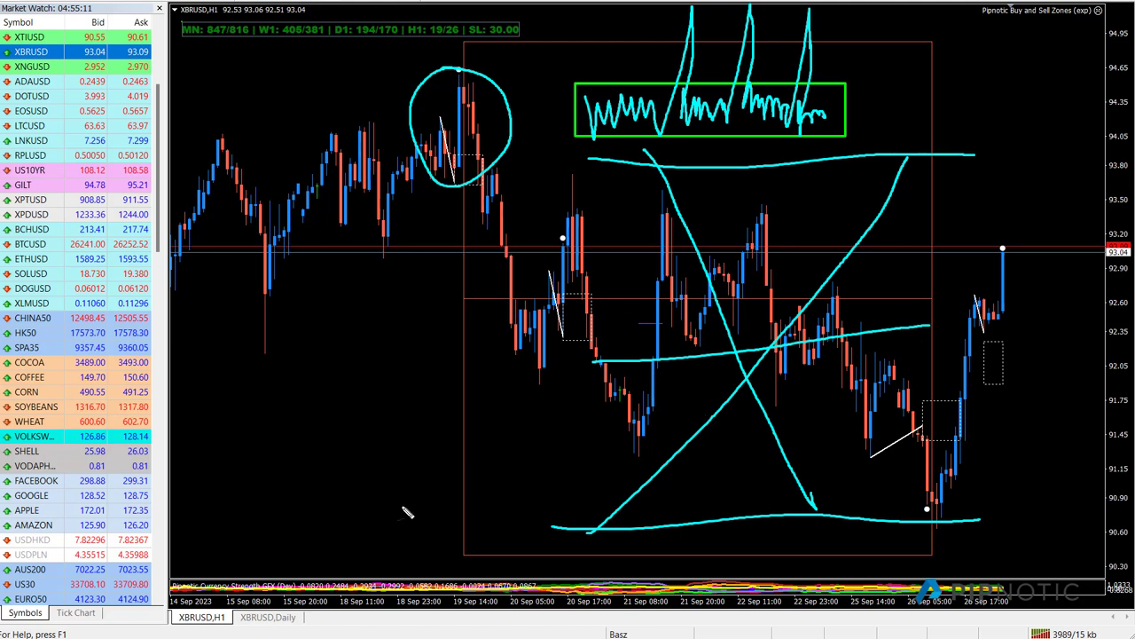
- Switch the pen color to magenta and draw a rising S-curve from the lower cyan line to the upper one
mouse_move(353, 531)
mouse_down()
mouse_move(468, 539)
mouse_move(614, 483)
mouse_move(727, 267)
mouse_move(874, 172)
mouse_move(972, 156)
mouse_up()
key(ctrl+z)
right_click(1095, 3)
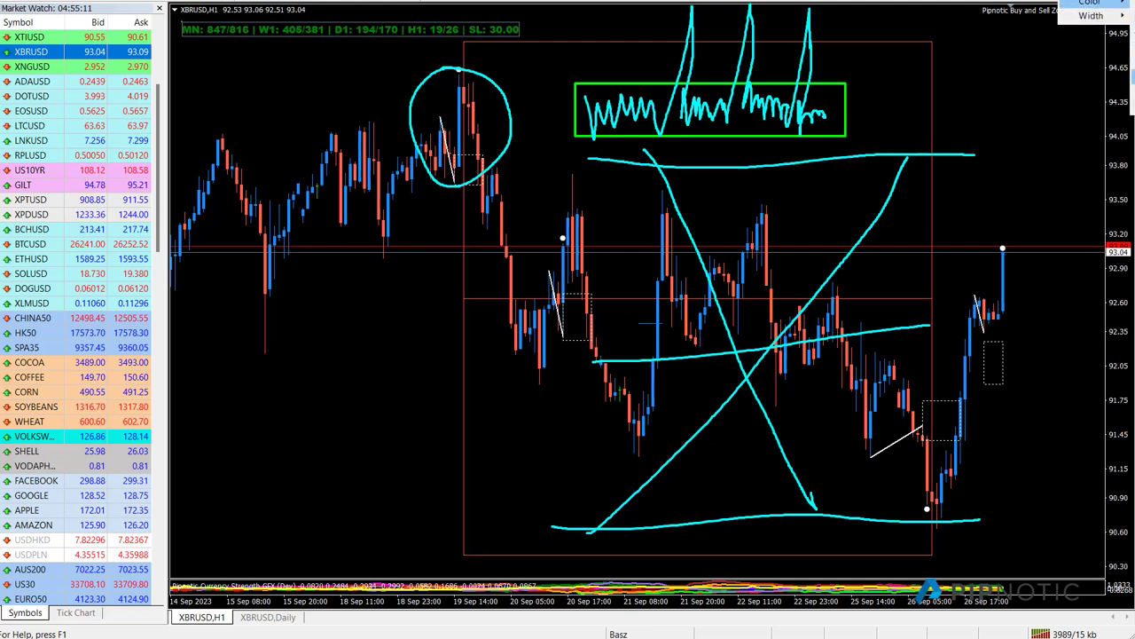
click(1089, 3)
mouse_move(439, 540)
mouse_down()
mouse_move(595, 526)
mouse_move(723, 321)
mouse_move(890, 173)
mouse_move(1099, 148)
mouse_up()
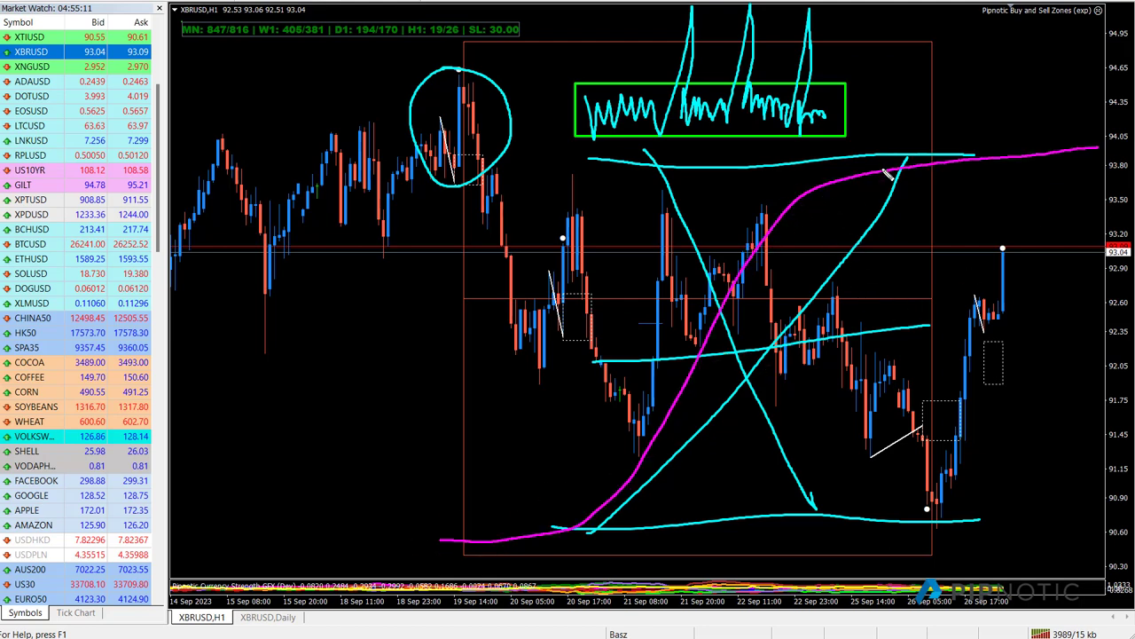
- Shade the upper and lower ends of the magenta S-curve and circle both shaded areas
mouse_move(589, 164)
mouse_down()
mouse_move(923, 165)
mouse_move(701, 161)
mouse_move(861, 183)
mouse_move(752, 219)
mouse_up()
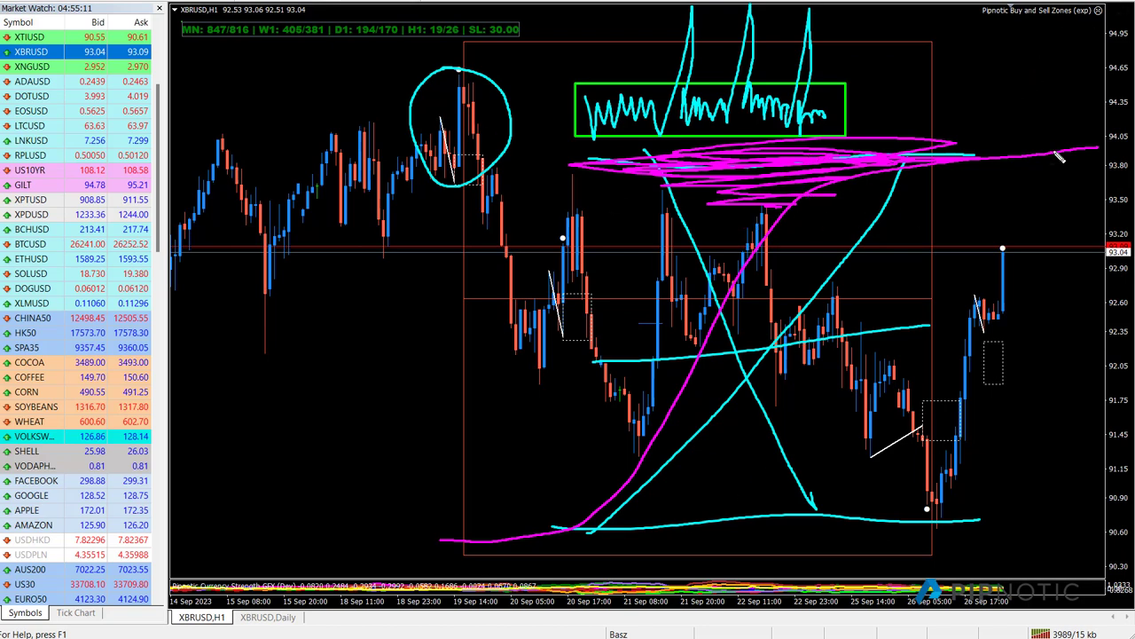
mouse_move(889, 511)
mouse_down()
mouse_move(603, 509)
mouse_move(781, 490)
mouse_move(711, 481)
mouse_up()
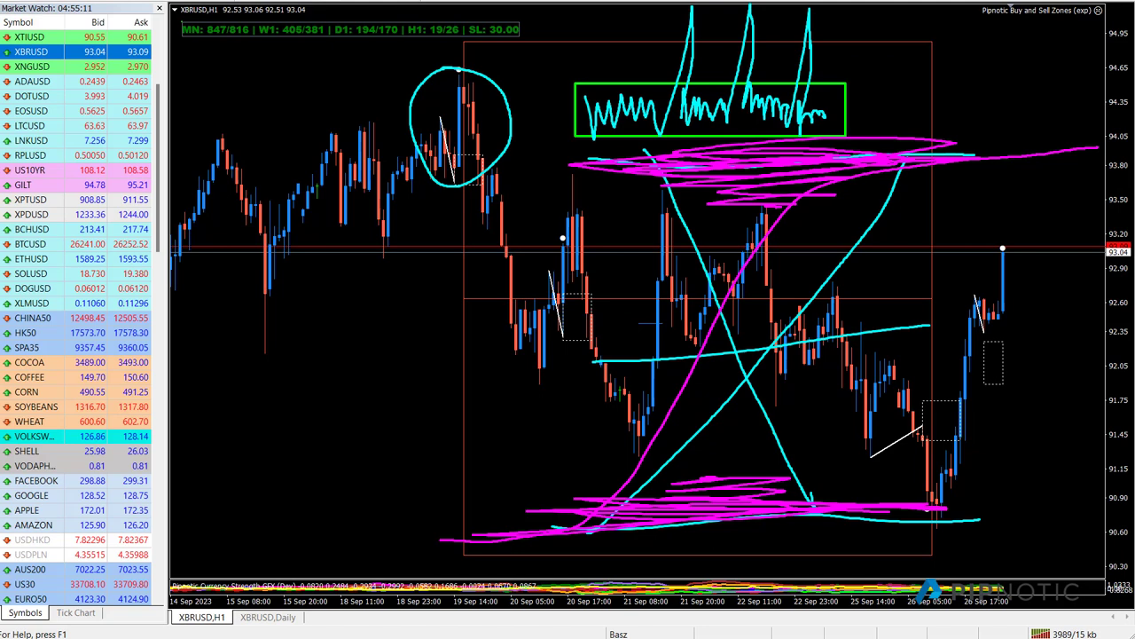
drag(477, 134, 647, 366)
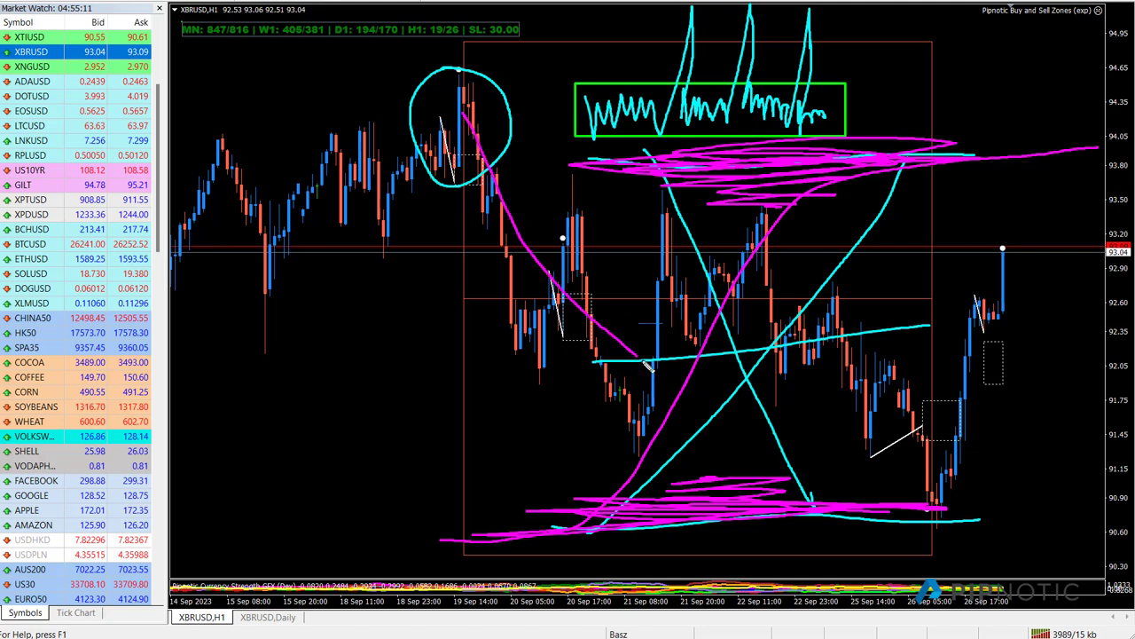
key(ctrl+z)
mouse_move(858, 143)
mouse_down()
mouse_move(715, 138)
mouse_move(665, 188)
mouse_move(855, 152)
mouse_move(779, 135)
mouse_up()
mouse_move(794, 474)
mouse_down()
mouse_move(691, 467)
mouse_move(807, 517)
mouse_up()
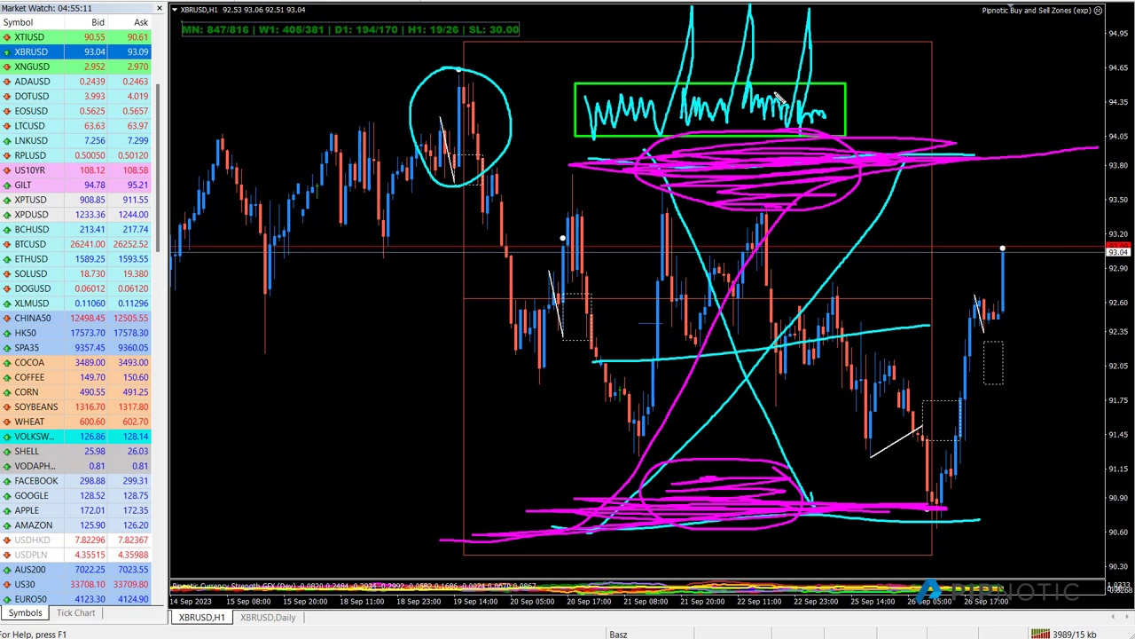
- Circle the three spikes above the green rectangle and draw a small magenta S-curve with a horizontal midline in the empty chart area
mouse_move(697, 7)
mouse_down()
mouse_move(692, 92)
mouse_move(712, 24)
mouse_move(734, 85)
mouse_move(769, 45)
mouse_move(761, 7)
mouse_move(802, 26)
mouse_move(828, 68)
mouse_move(826, 18)
mouse_move(815, 10)
mouse_up()
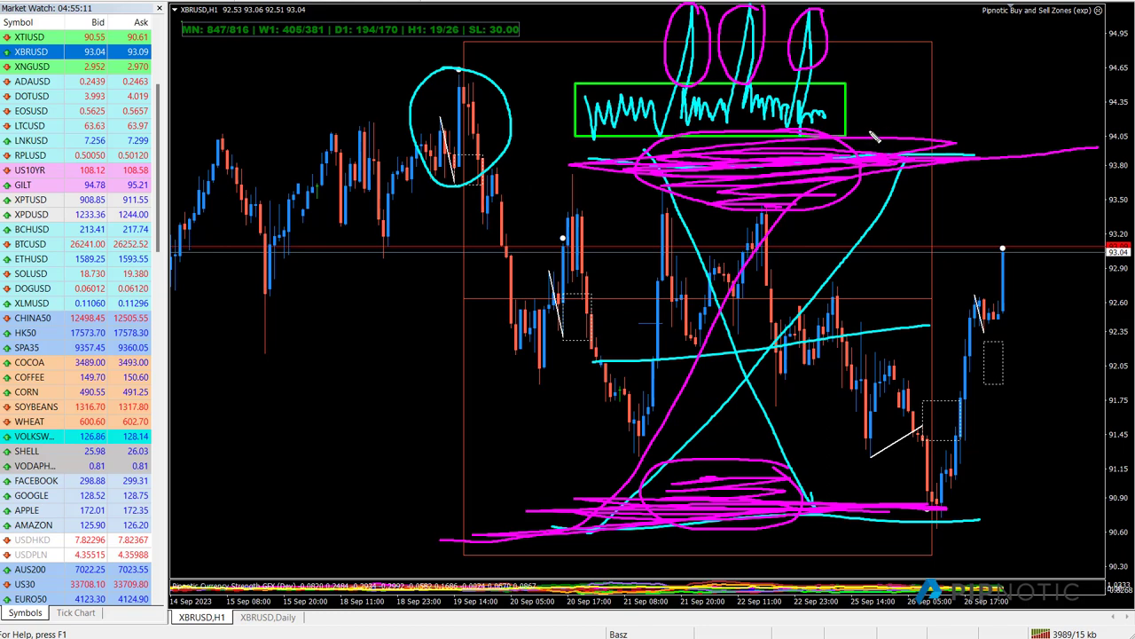
mouse_move(231, 468)
mouse_down()
mouse_move(263, 471)
mouse_move(364, 356)
mouse_move(398, 352)
mouse_up()
drag(234, 409, 458, 407)
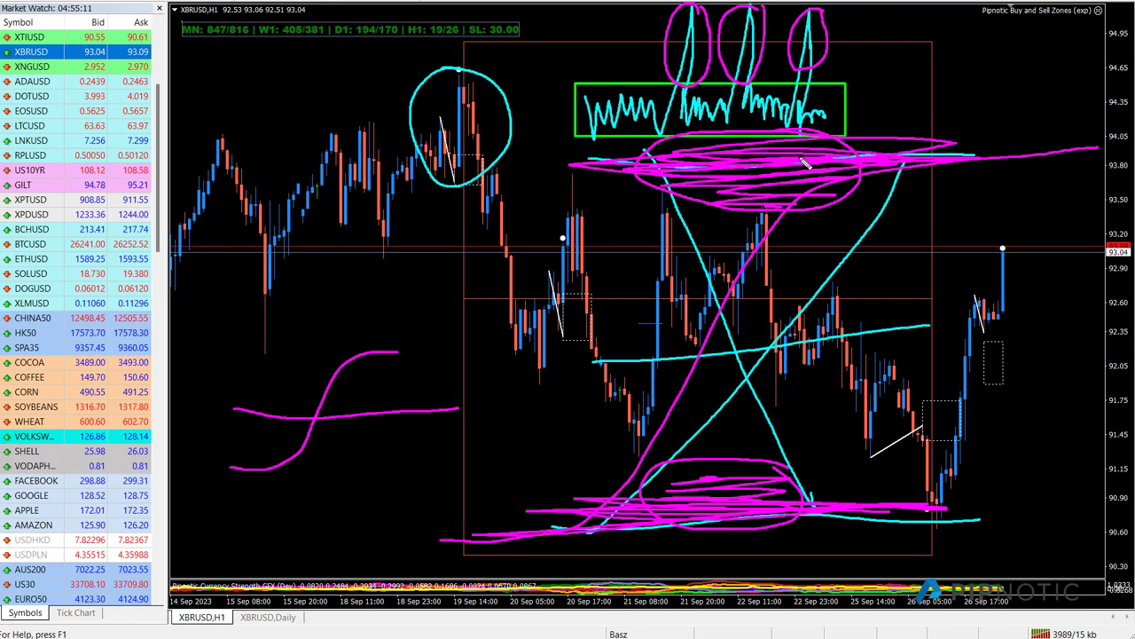
- Circle the price cluster around the 19 September peak and both ends of the small S-curve, and trace the move into and down from the peak
mouse_move(498, 67)
mouse_down()
mouse_move(400, 76)
mouse_move(353, 226)
mouse_move(515, 86)
mouse_move(472, 80)
mouse_up()
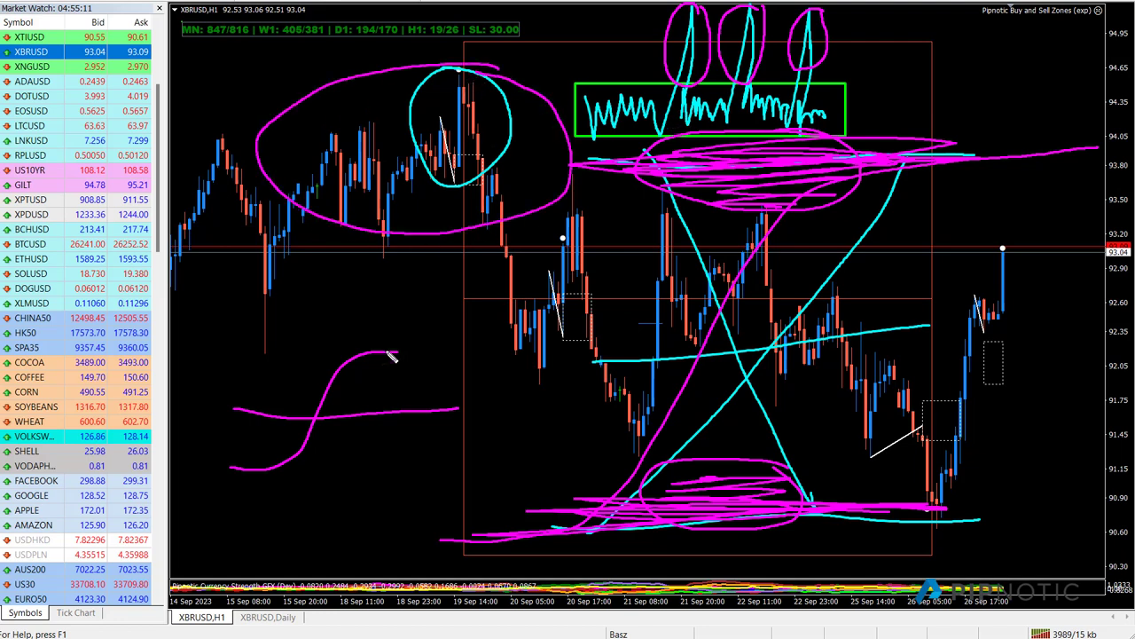
mouse_move(404, 338)
mouse_down()
mouse_move(387, 385)
mouse_move(388, 330)
mouse_up()
mouse_move(285, 455)
mouse_down()
mouse_move(272, 448)
mouse_move(243, 507)
mouse_move(283, 453)
mouse_up()
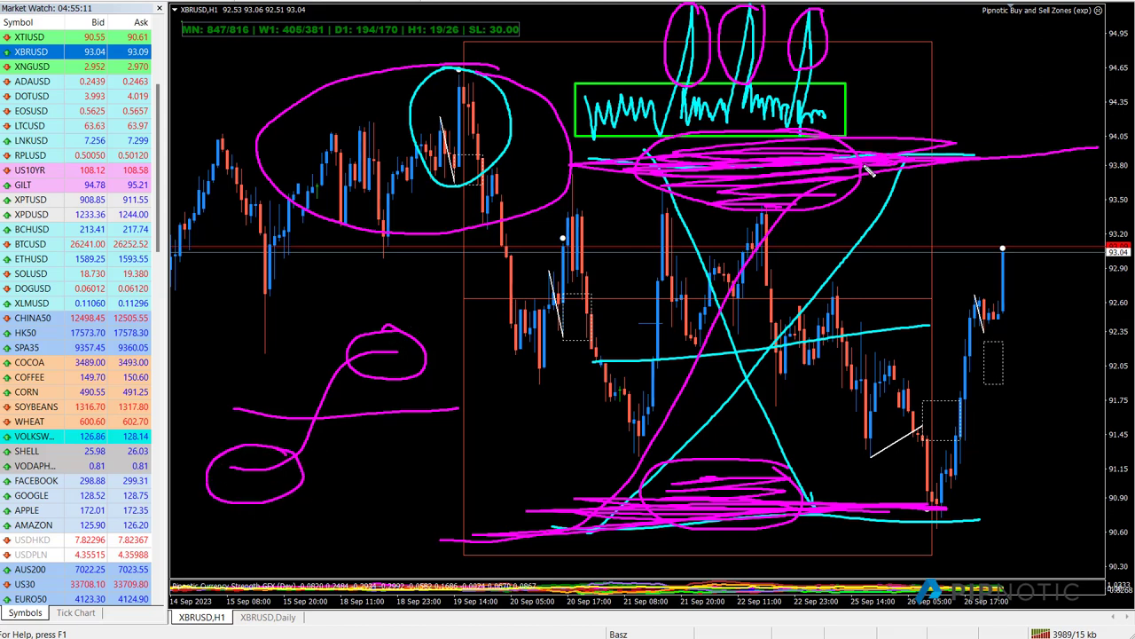
drag(448, 167, 467, 69)
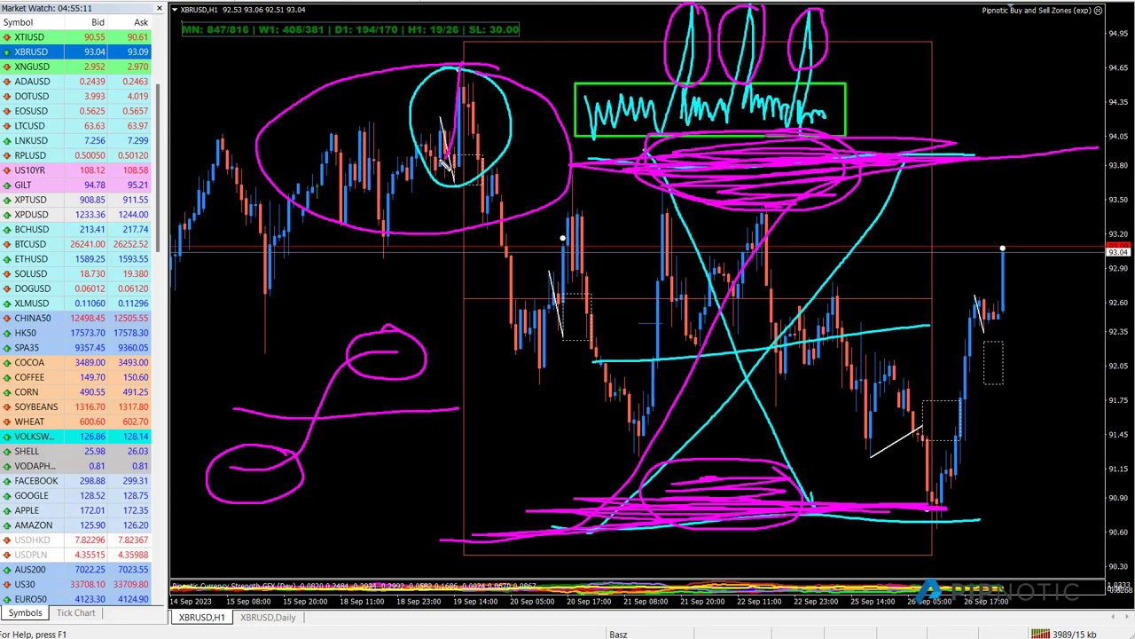
drag(463, 101, 646, 396)
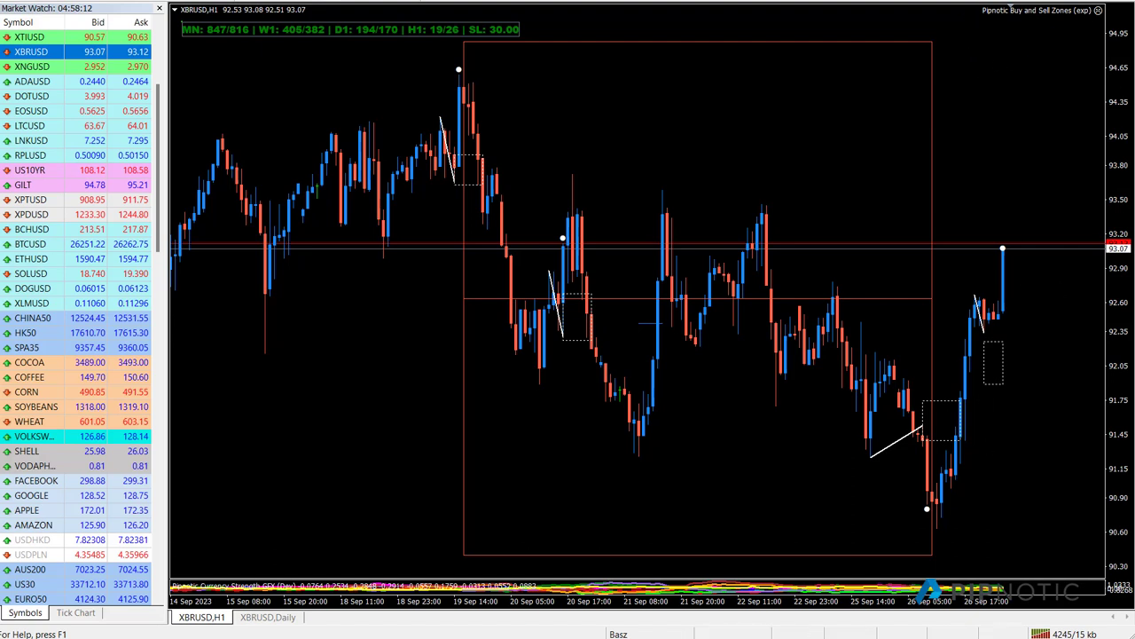
- On the cleared H1 chart, box the latest two upward moves in green, and add a magenta question mark and a line beside the upper box
drag(954, 340, 976, 463)
drag(996, 298, 1023, 172)
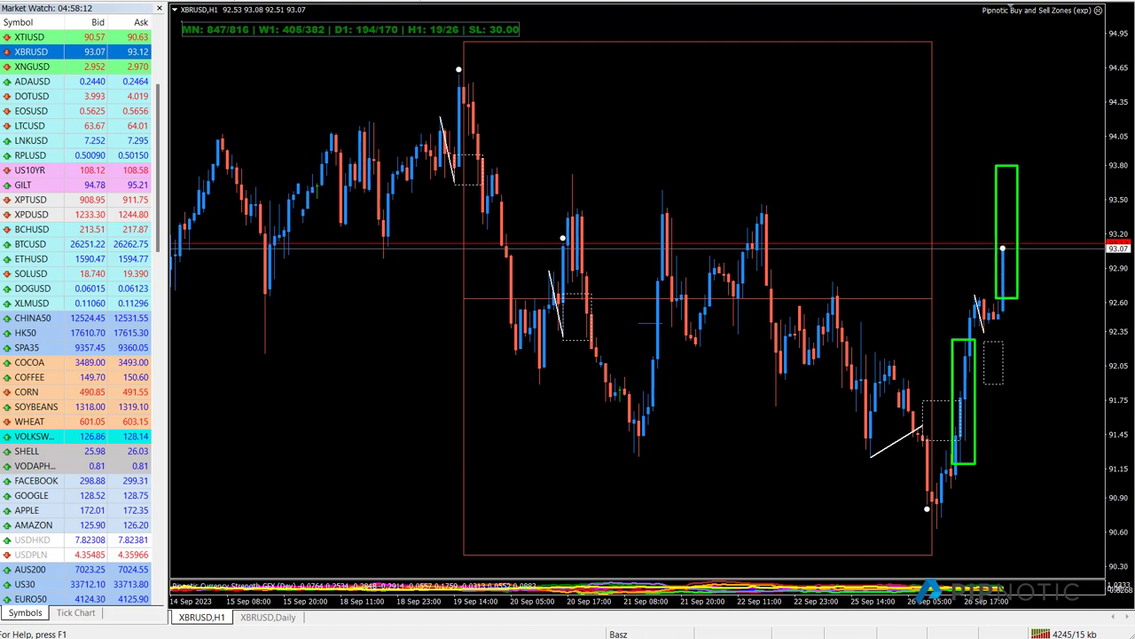
mouse_move(782, 120)
mouse_down()
mouse_move(818, 109)
mouse_move(808, 161)
mouse_up()
drag(1020, 296, 1030, 155)
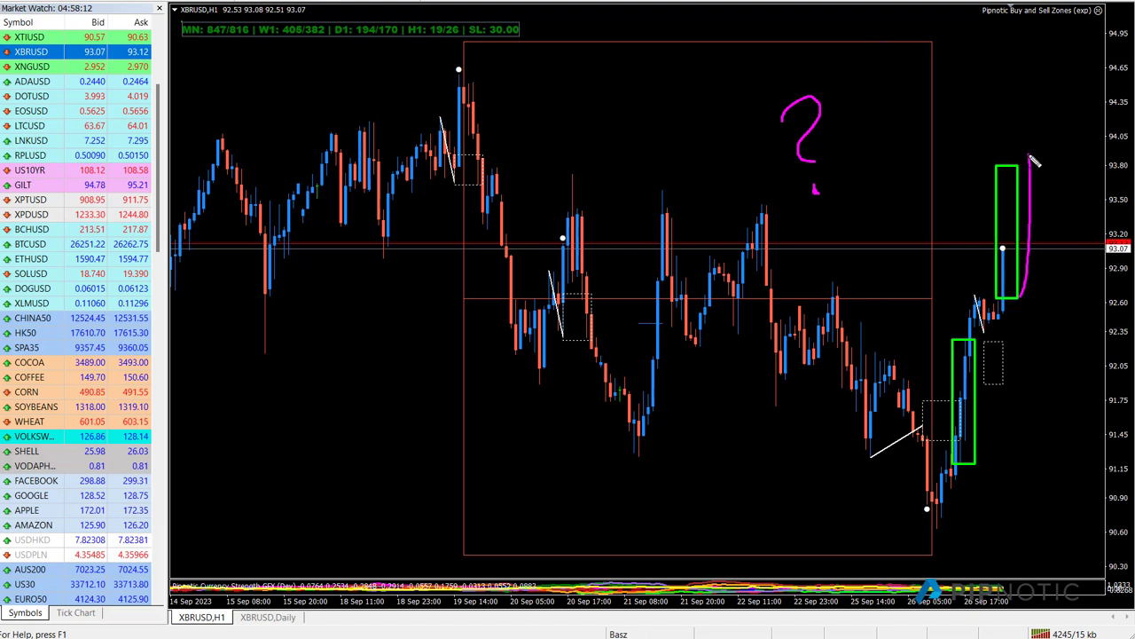
- Draw a horizontal magenta band from the 19 September drop across to the price axis and circle the three spikes near it
drag(481, 196, 1069, 197)
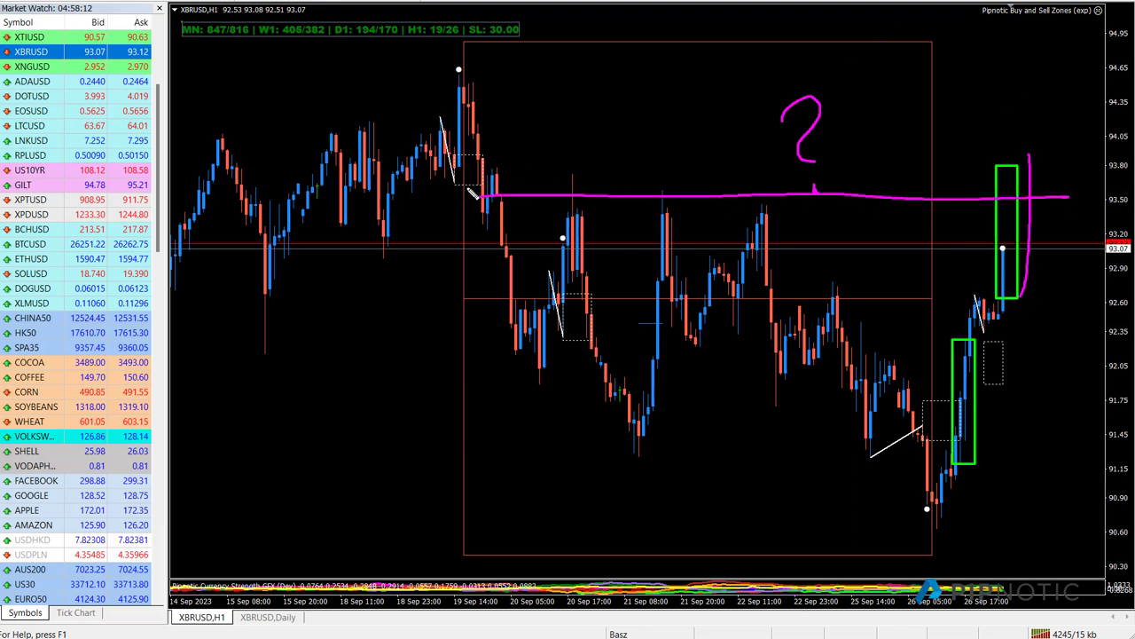
mouse_move(479, 153)
mouse_down()
mouse_move(1050, 171)
mouse_move(1117, 155)
mouse_move(1103, 204)
mouse_move(1057, 199)
mouse_up()
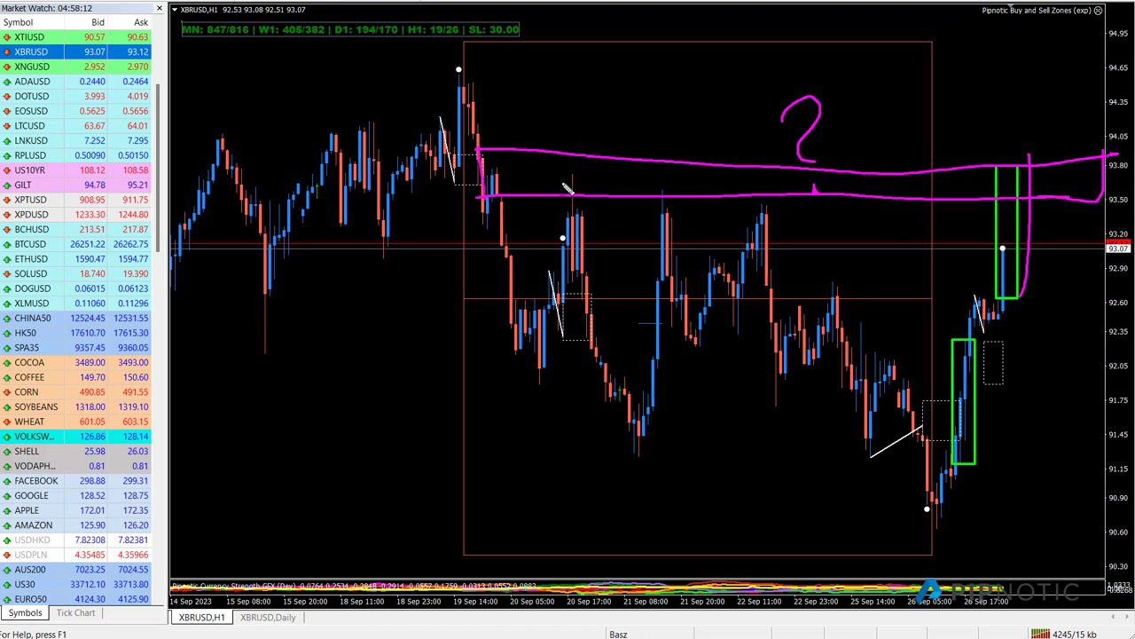
mouse_move(582, 176)
mouse_down()
mouse_move(575, 211)
mouse_move(581, 174)
mouse_up()
drag(676, 184, 667, 196)
mouse_move(749, 210)
mouse_down()
mouse_move(770, 187)
mouse_move(768, 209)
mouse_up()
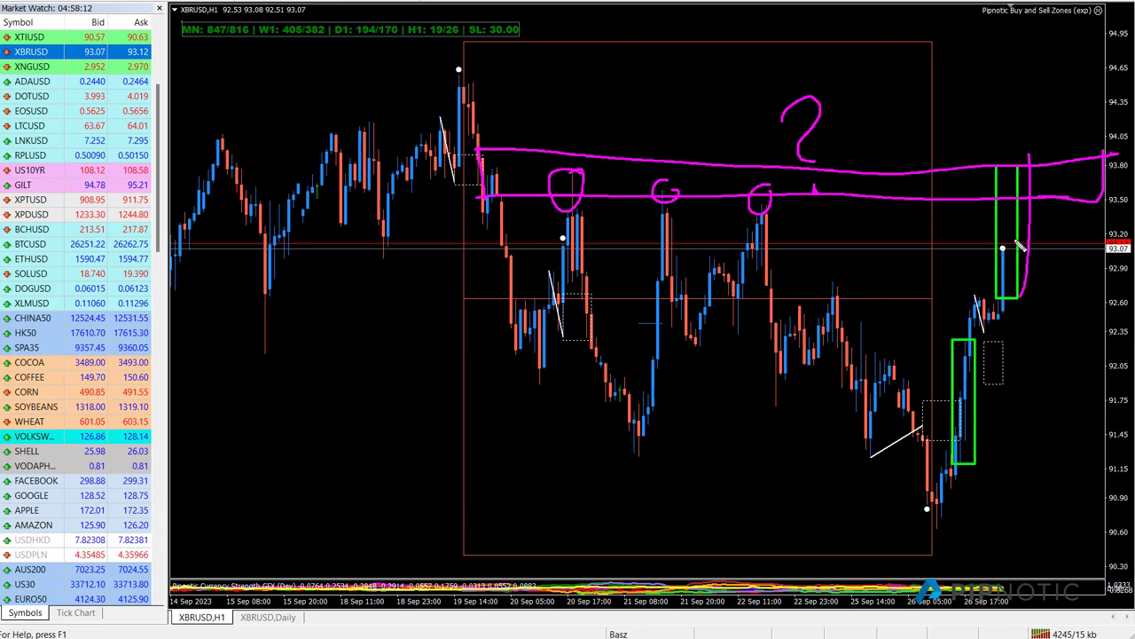
- Outline the lower green box, box the price bases beneath both green boxes, and draw rising magenta lines along the upper one
drag(1028, 242, 1041, 144)
mouse_move(988, 344)
mouse_down()
mouse_move(951, 395)
mouse_move(969, 472)
mouse_move(983, 321)
mouse_move(983, 337)
mouse_up()
mouse_move(1031, 469)
mouse_down()
mouse_move(914, 463)
mouse_move(931, 532)
mouse_move(1091, 502)
mouse_move(953, 458)
mouse_up()
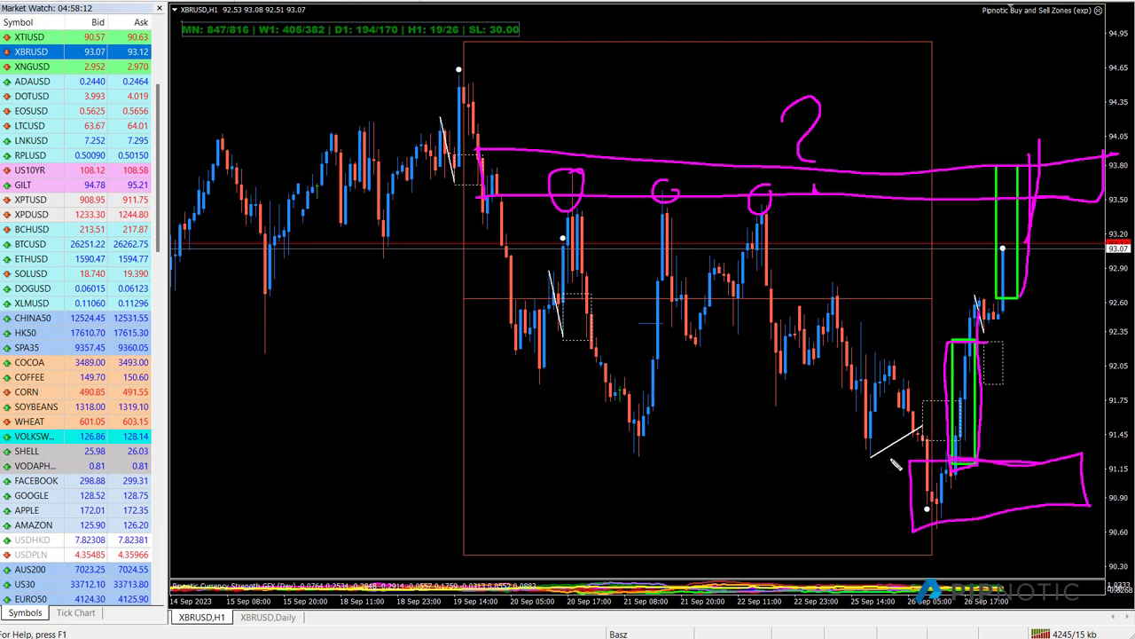
mouse_move(970, 300)
mouse_down()
mouse_move(1028, 302)
mouse_move(979, 300)
mouse_move(970, 349)
mouse_move(1095, 345)
mouse_move(1092, 287)
mouse_up()
drag(1011, 275, 1036, 175)
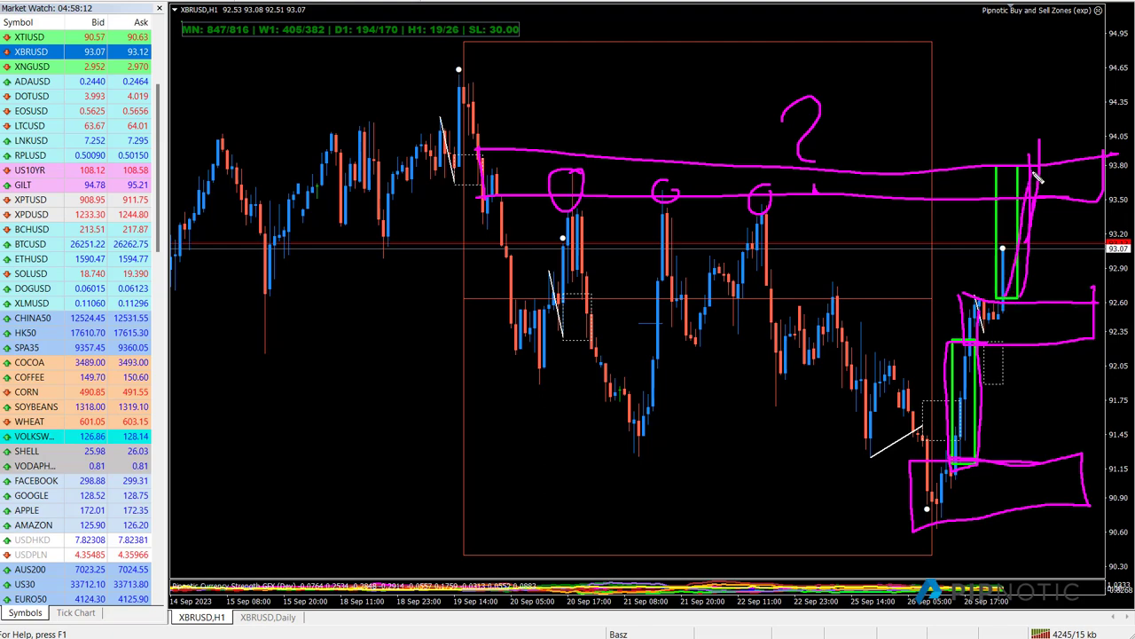
- Add a column of magenta dashes above the upper green box and circle both green-boxed moves
mouse_move(1018, 151)
mouse_down()
mouse_move(1054, 153)
mouse_move(1025, 110)
mouse_move(1045, 75)
mouse_move(1024, 37)
mouse_move(1068, 33)
mouse_move(1104, 182)
mouse_up()
drag(1014, 201, 1032, 202)
mouse_move(985, 336)
mouse_down()
mouse_move(960, 450)
mouse_move(995, 346)
mouse_up()
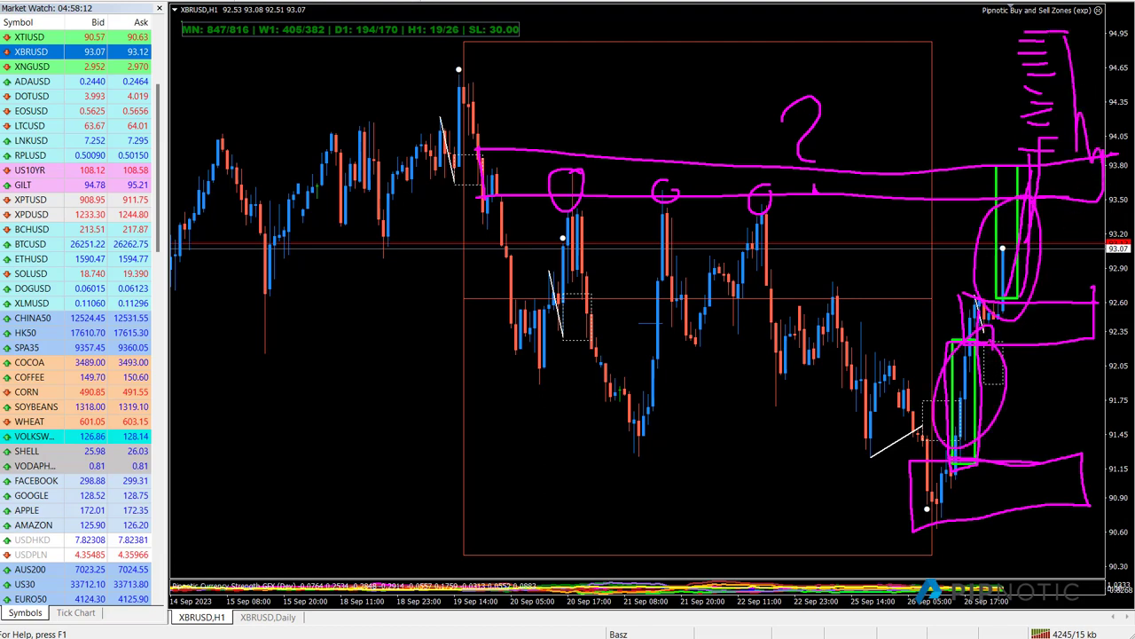
- Draw a magenta rise-and-fall curve with a horizontal midline in the empty area below the 14–19 September prices and circle its peak
mouse_move(238, 495)
mouse_down()
mouse_move(266, 502)
mouse_move(459, 352)
mouse_up()
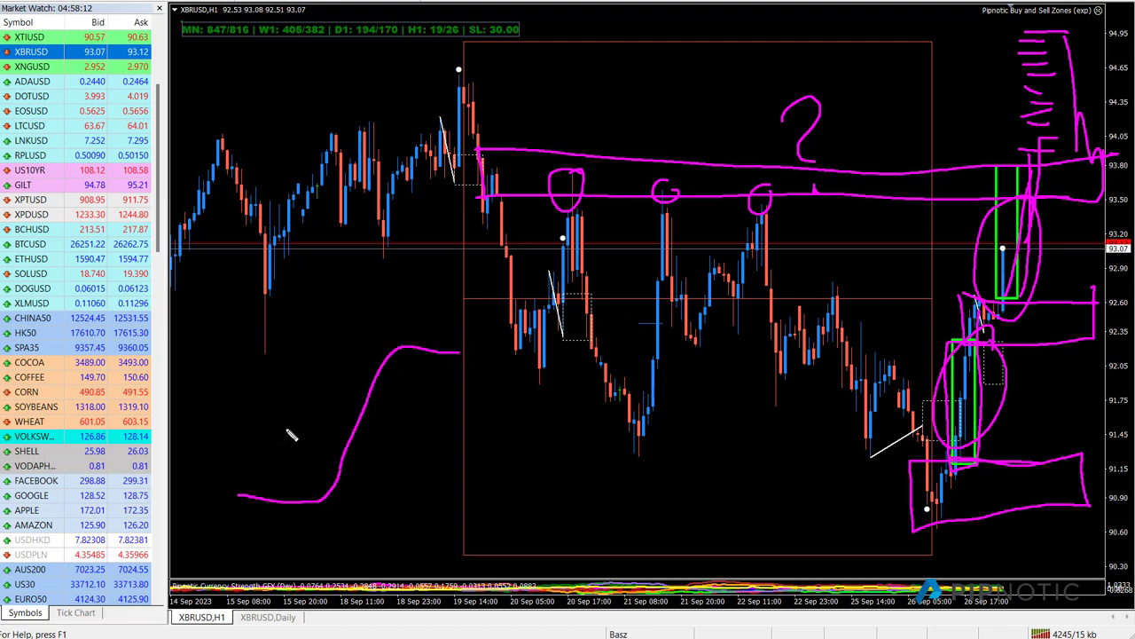
drag(241, 422, 478, 422)
mouse_move(467, 355)
mouse_down()
mouse_move(443, 335)
mouse_move(426, 377)
mouse_move(438, 335)
mouse_move(466, 373)
mouse_move(395, 343)
mouse_move(495, 356)
mouse_move(461, 363)
mouse_up()
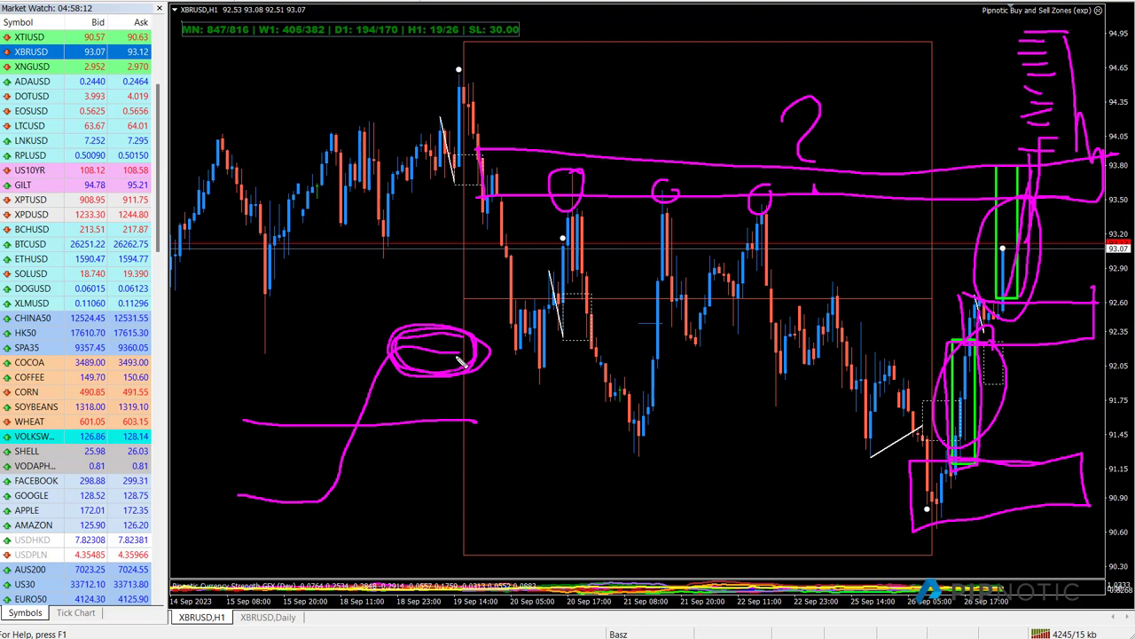
mouse_move(436, 359)
mouse_down()
mouse_move(465, 353)
mouse_move(506, 455)
mouse_move(564, 508)
mouse_move(647, 506)
mouse_up()
drag(457, 424, 676, 425)
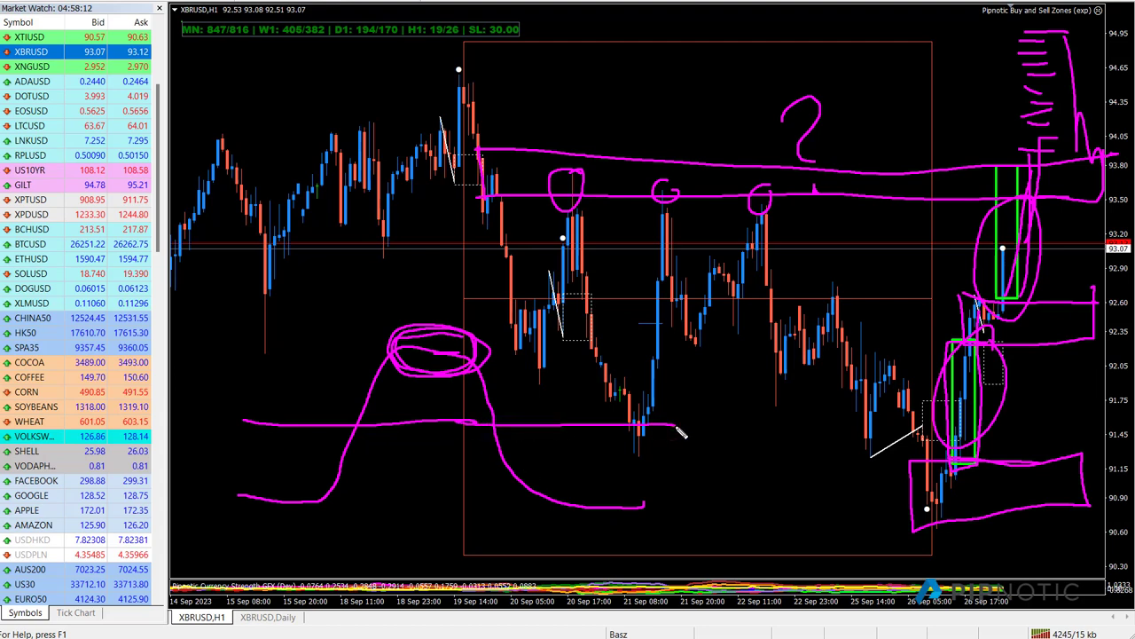
drag(437, 293, 418, 498)
drag(235, 321, 227, 415)
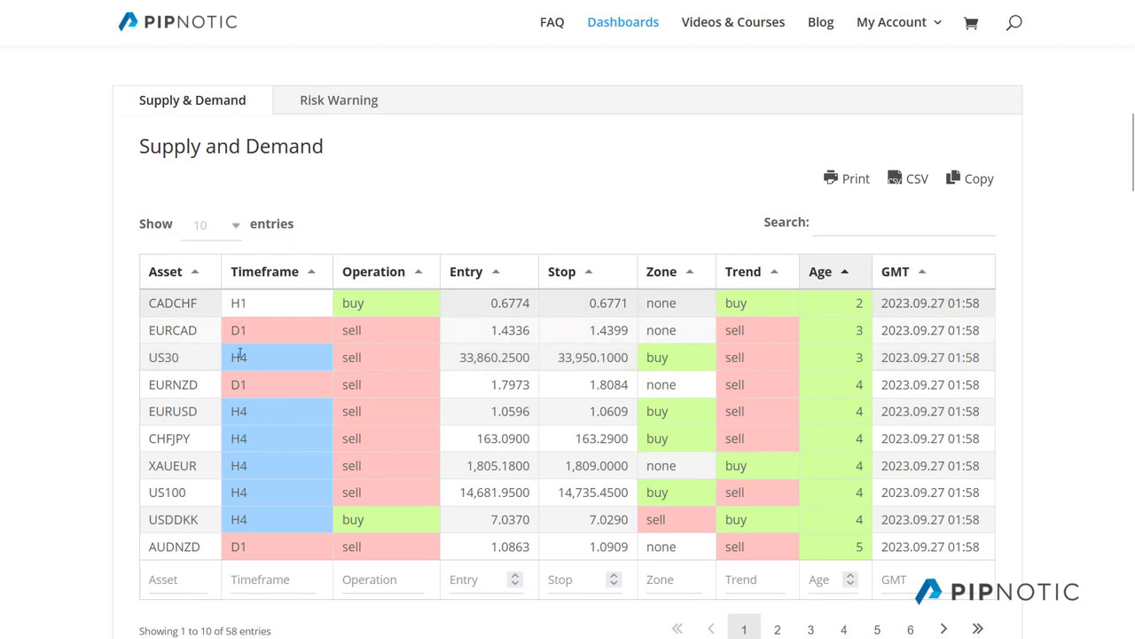
- In the Supply and Demand table, highlight example timeframes, the US30 zone, timeframe and trend, and the CADCHF age
double_click(238, 330)
double_click(237, 302)
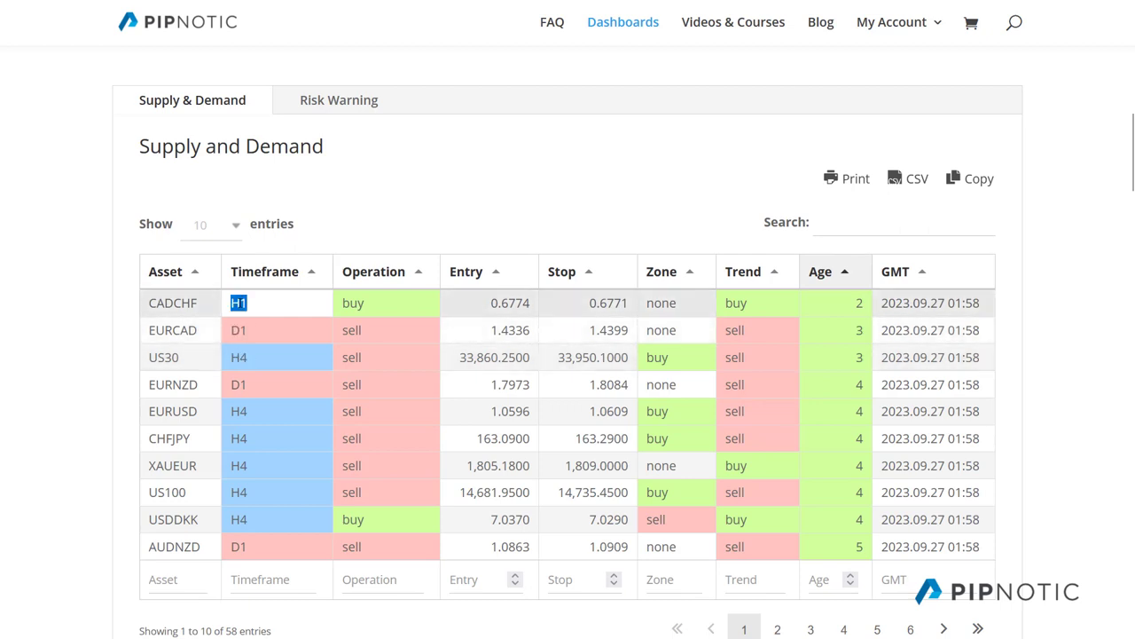
click(369, 263)
double_click(661, 356)
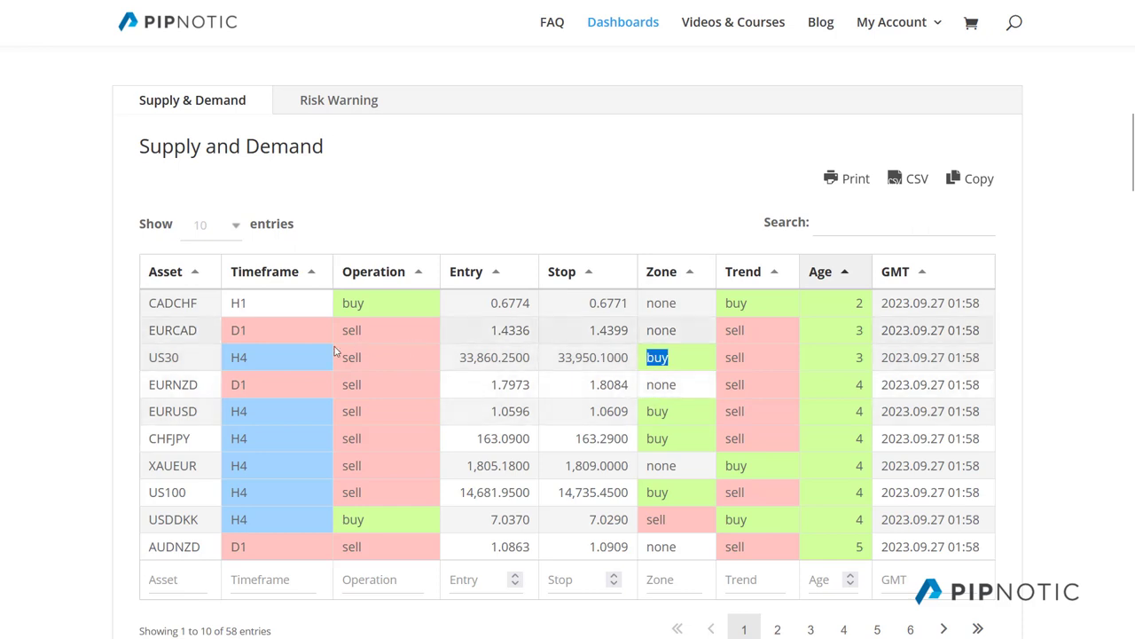
double_click(238, 357)
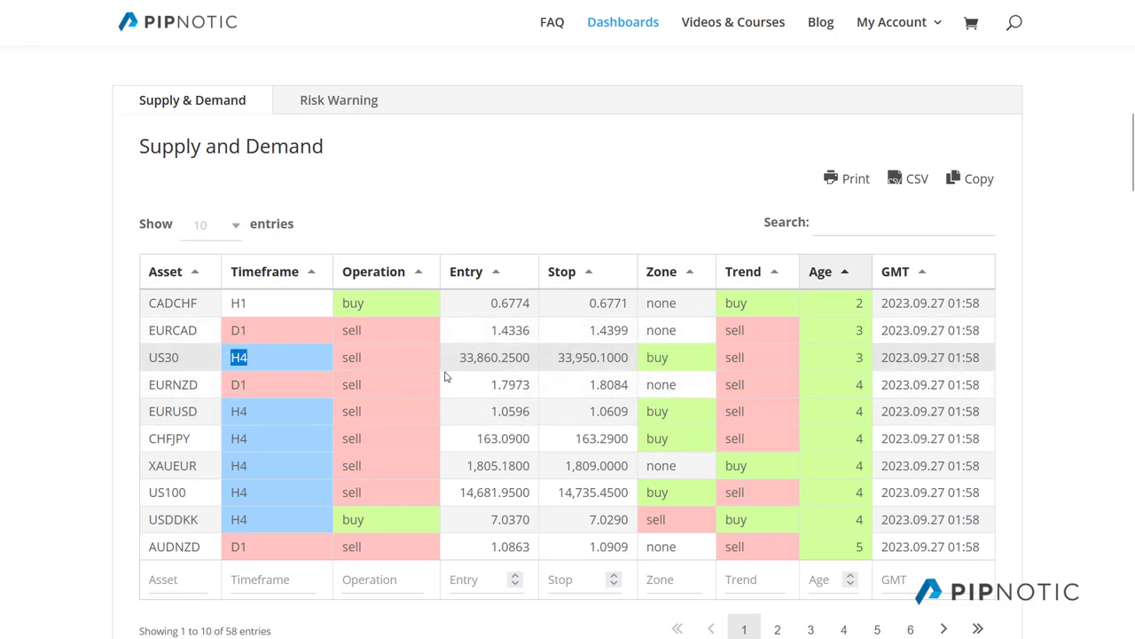
double_click(734, 358)
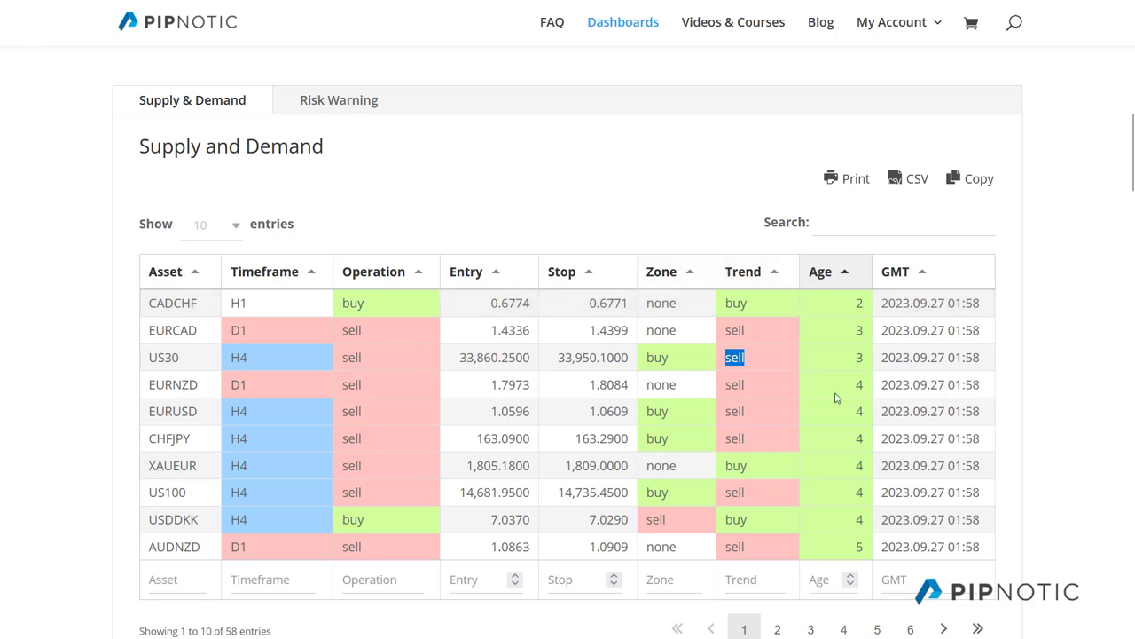
double_click(858, 303)
click(654, 206)
- Set the Supply and Demand table to show 50 entries and reduce the page zoom by one level
click(235, 230)
click(208, 334)
scroll(513, 159, down, 1)
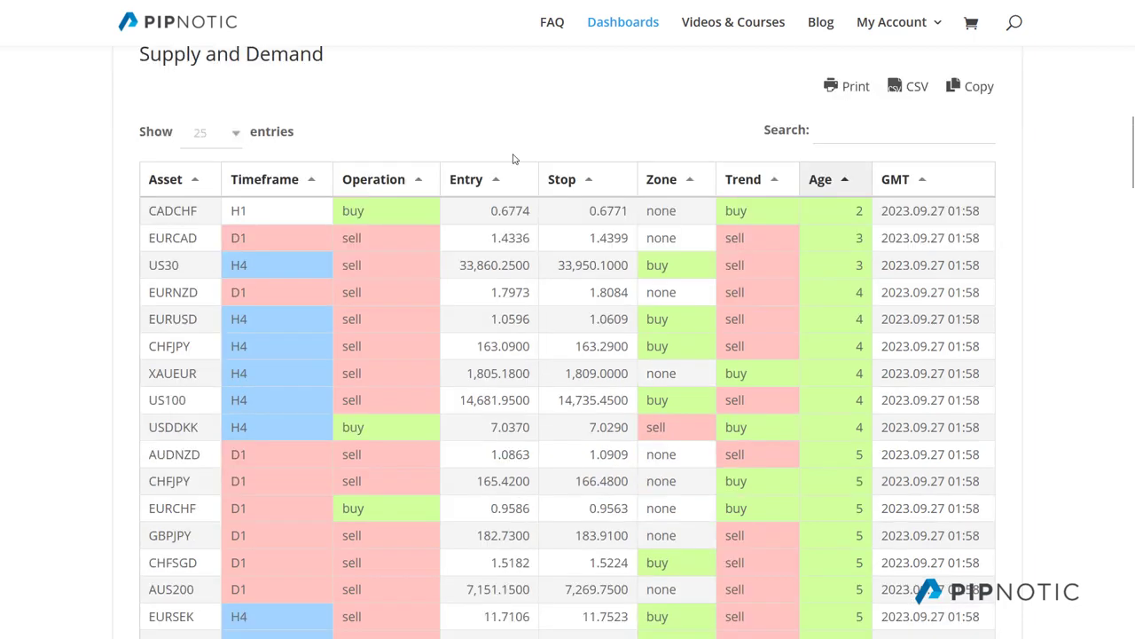
scroll(513, 158, down, 4)
scroll(513, 159, up, 6)
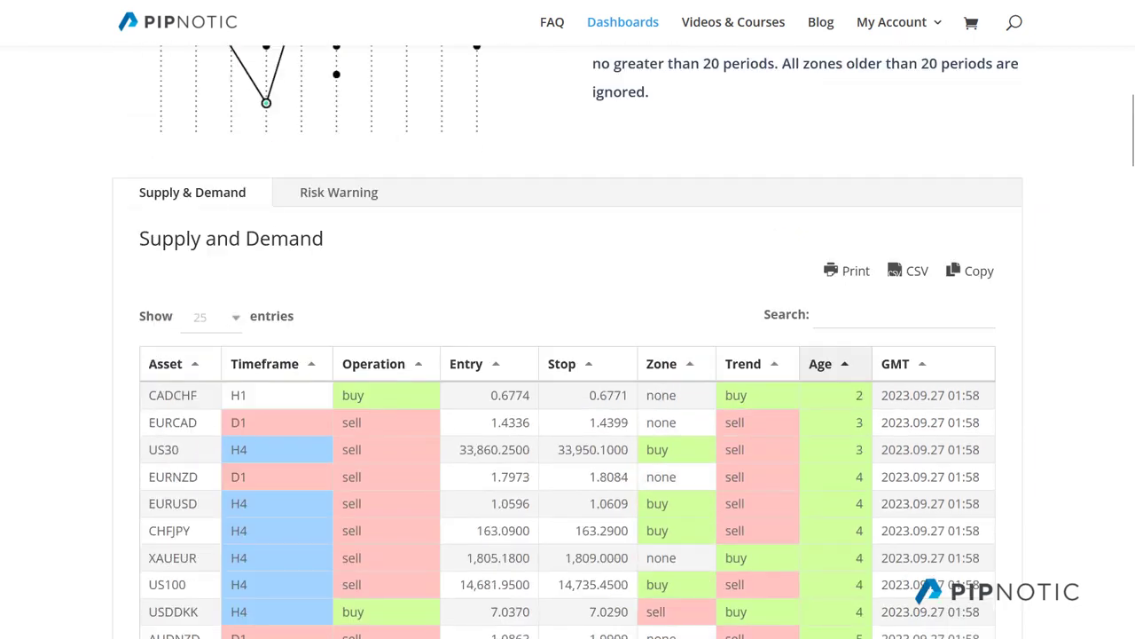
key(ctrl+minus)
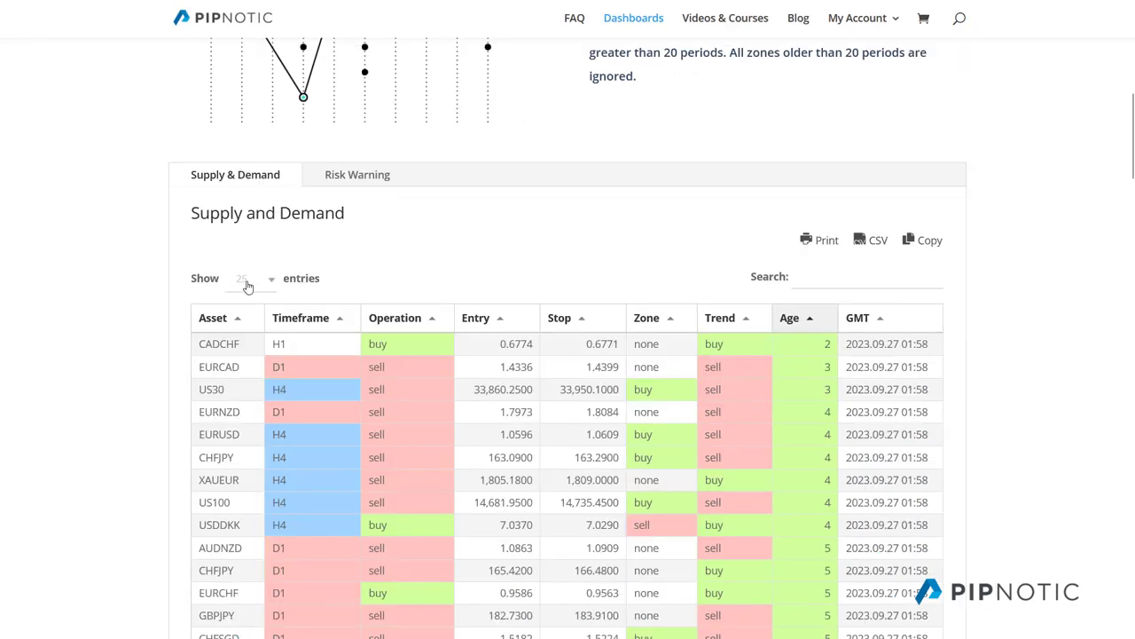
click(213, 317)
click(243, 402)
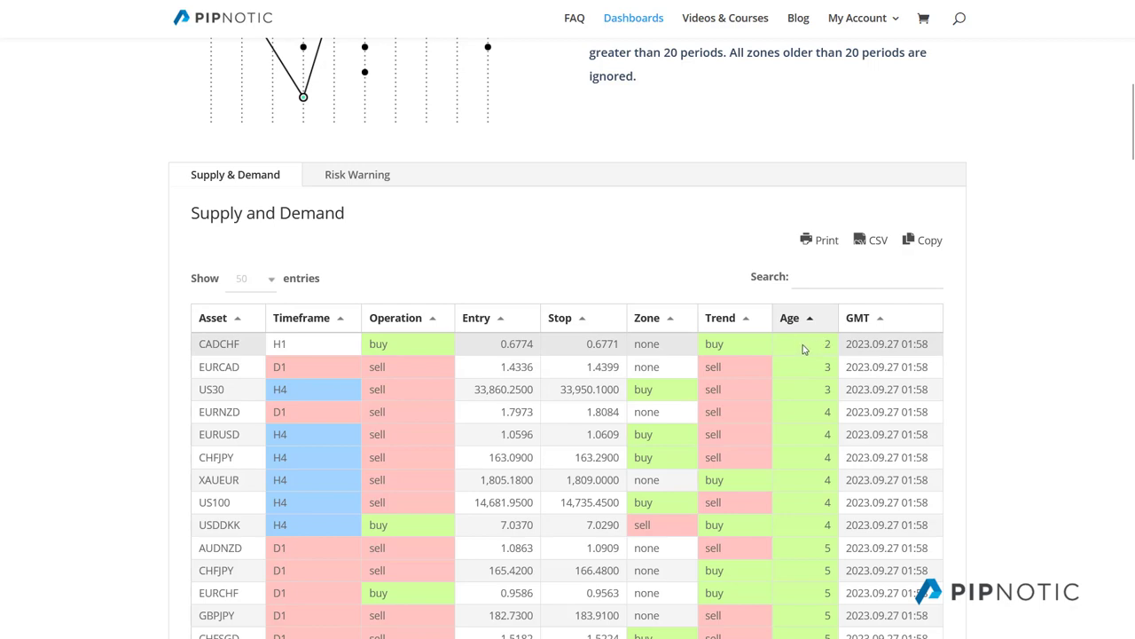
- Examine the zone ages throughout the 50-row Supply and Demand table and highlight the first row's GMT timestamp
scroll(801, 346, down, 8)
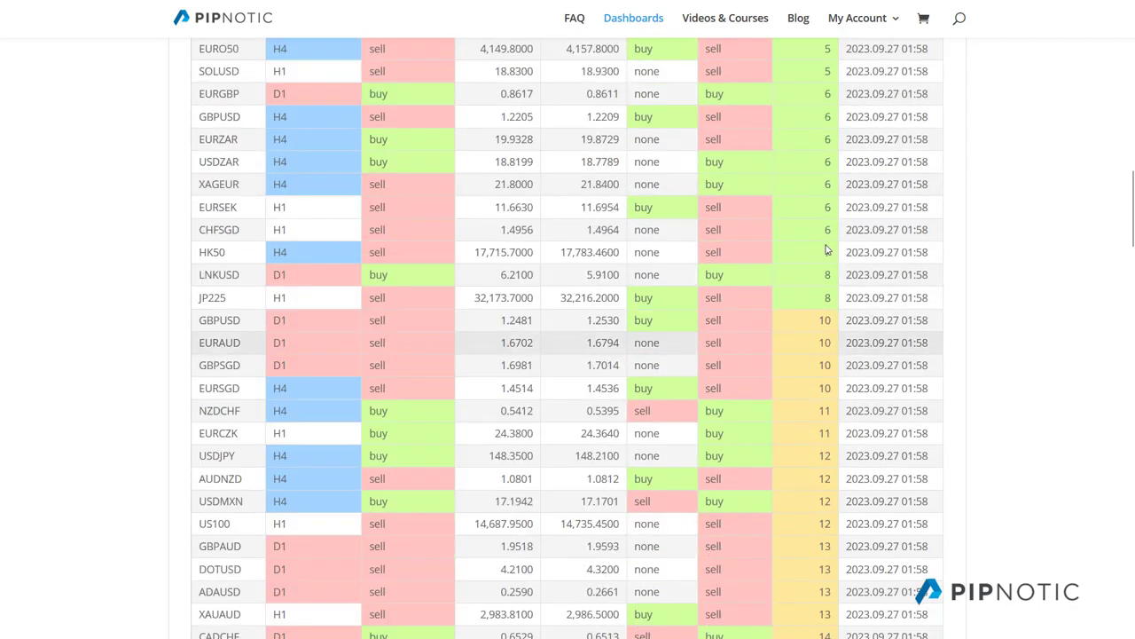
scroll(798, 345, down, 4)
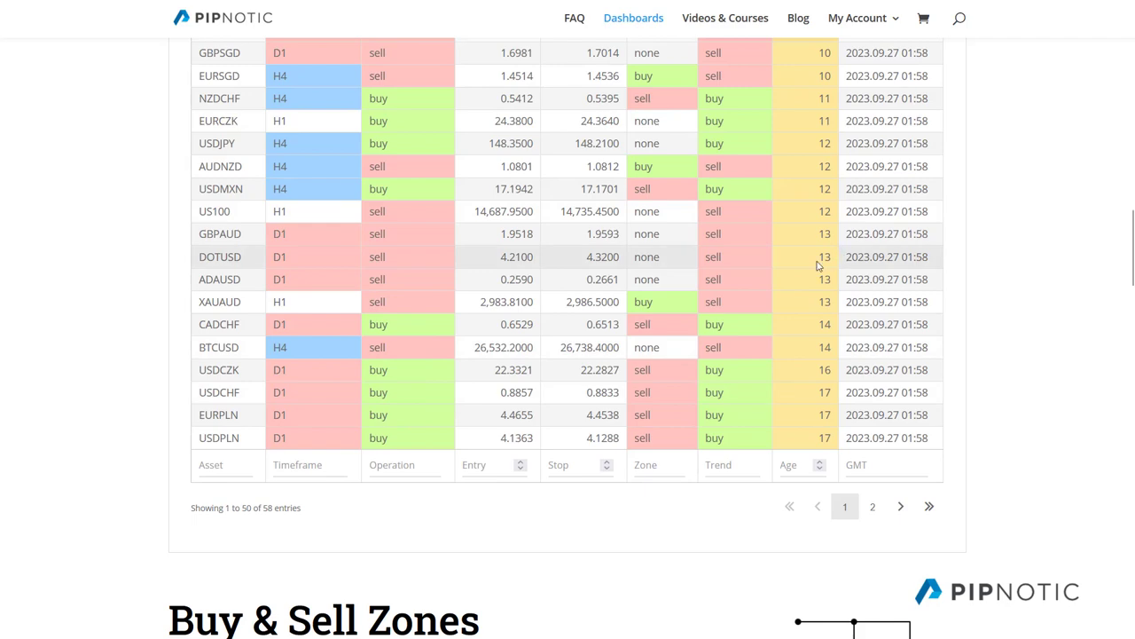
scroll(938, 317, up, 5)
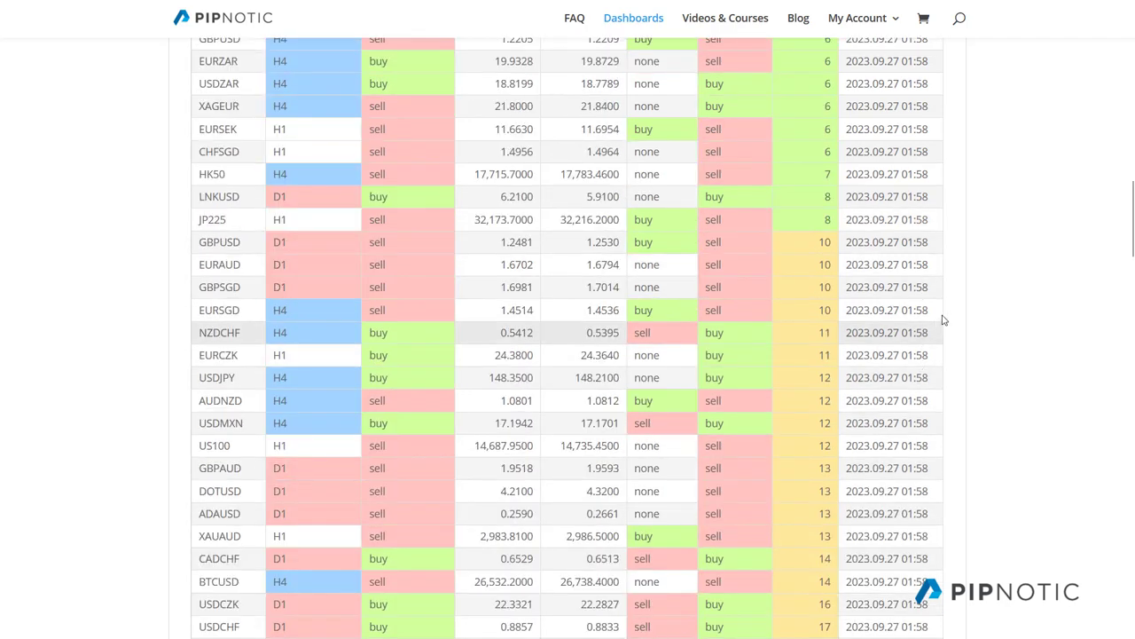
scroll(942, 313, up, 2)
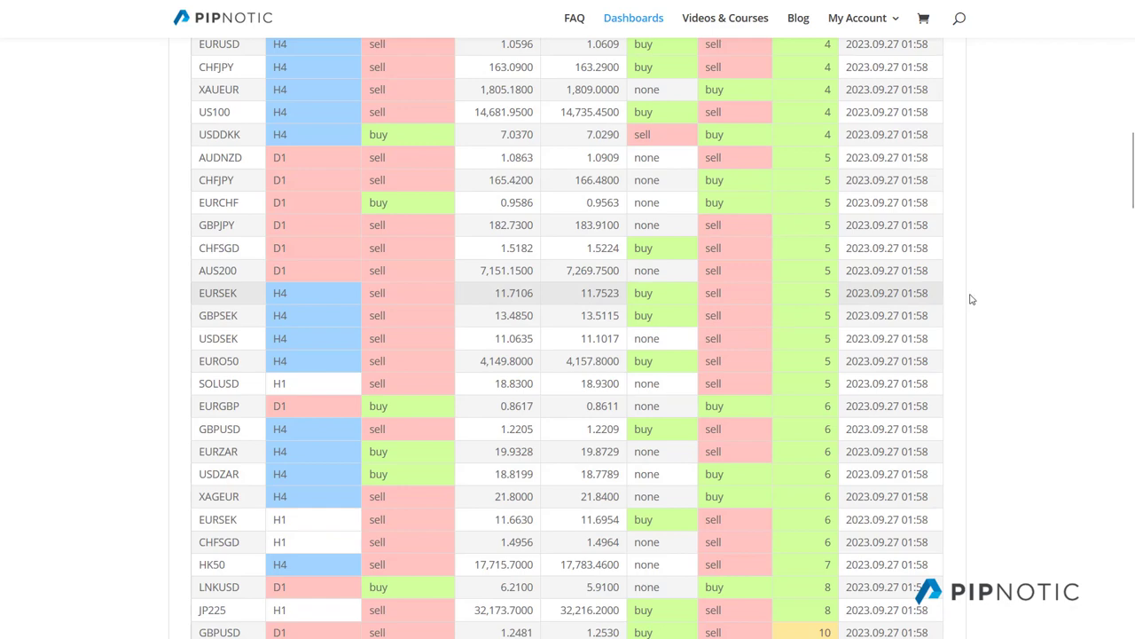
scroll(836, 441, down, 4)
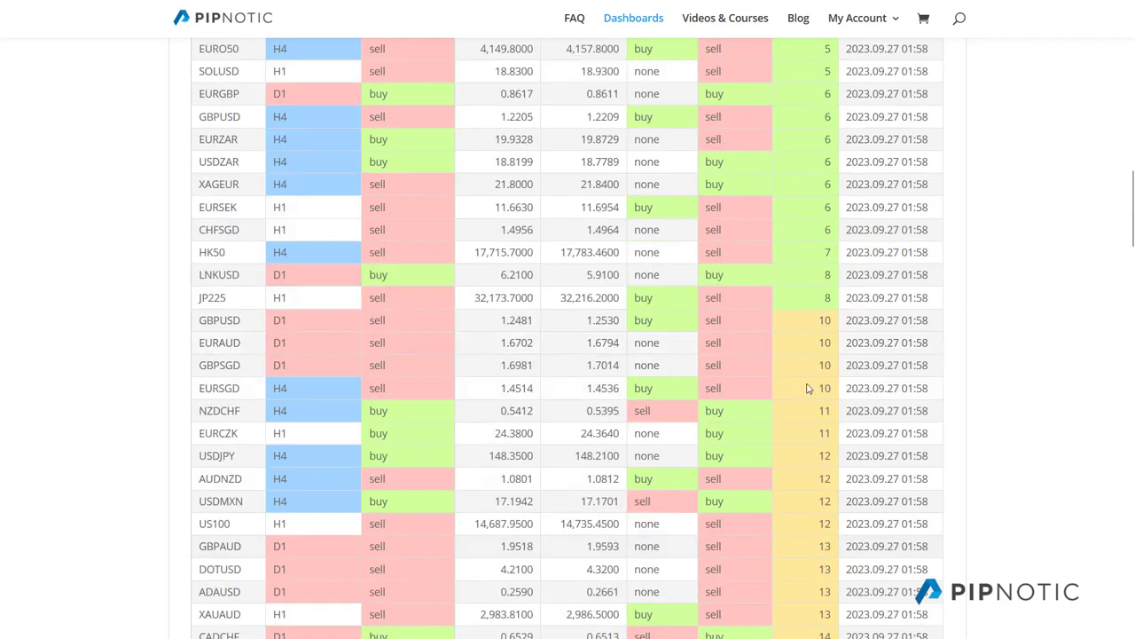
scroll(795, 285, up, 4)
scroll(796, 285, down, 8)
scroll(798, 295, up, 9)
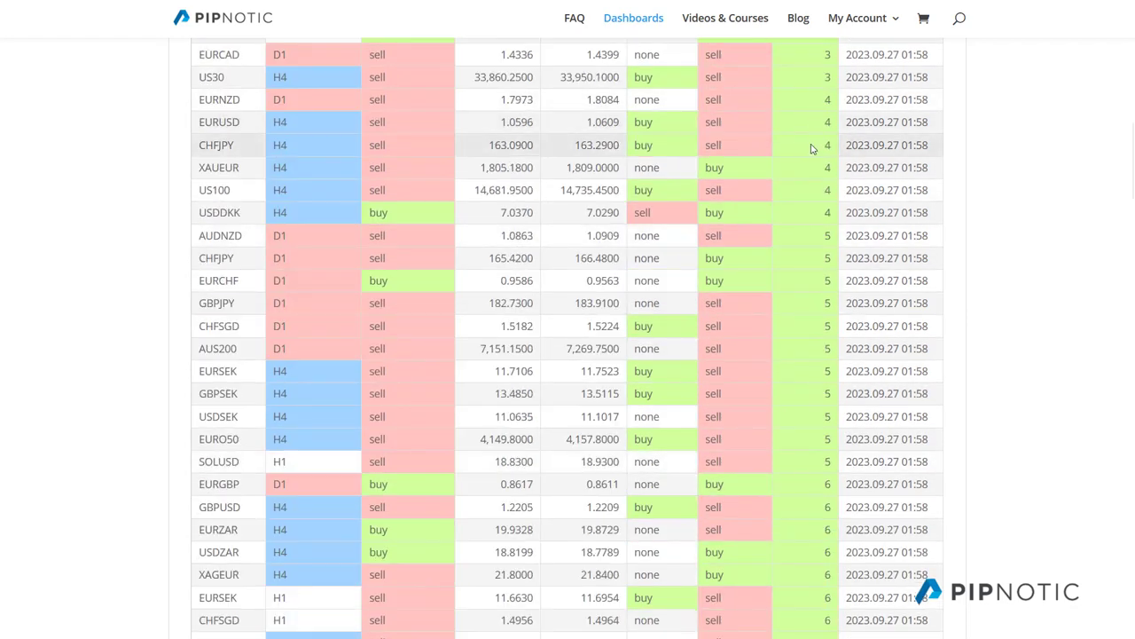
scroll(922, 296, down, 4)
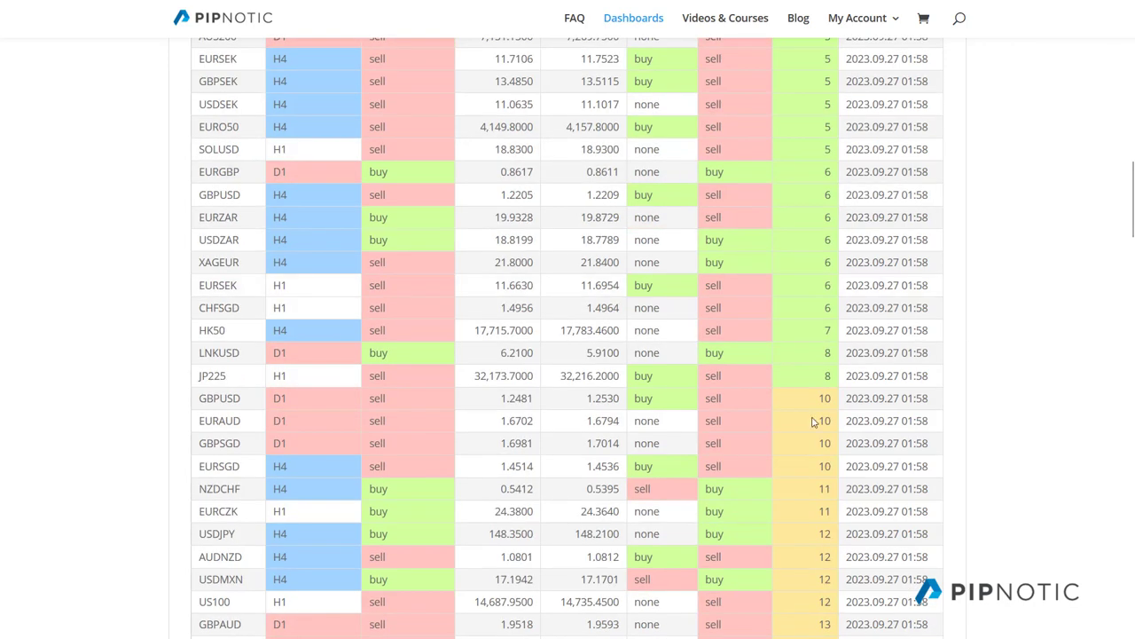
scroll(809, 438, down, 3)
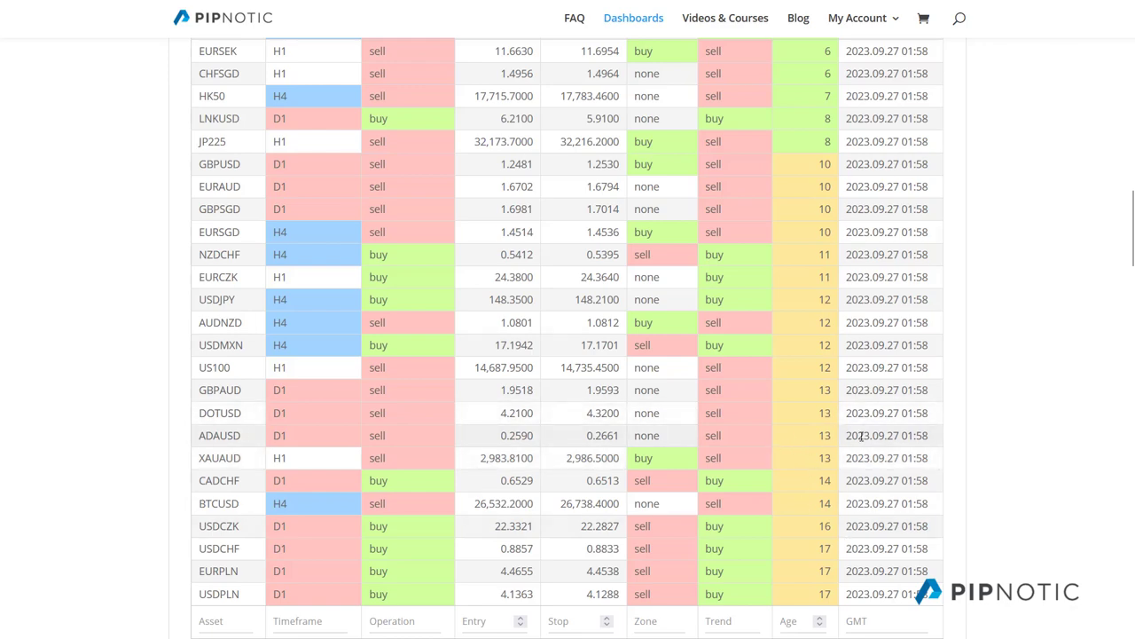
scroll(784, 434, up, 10)
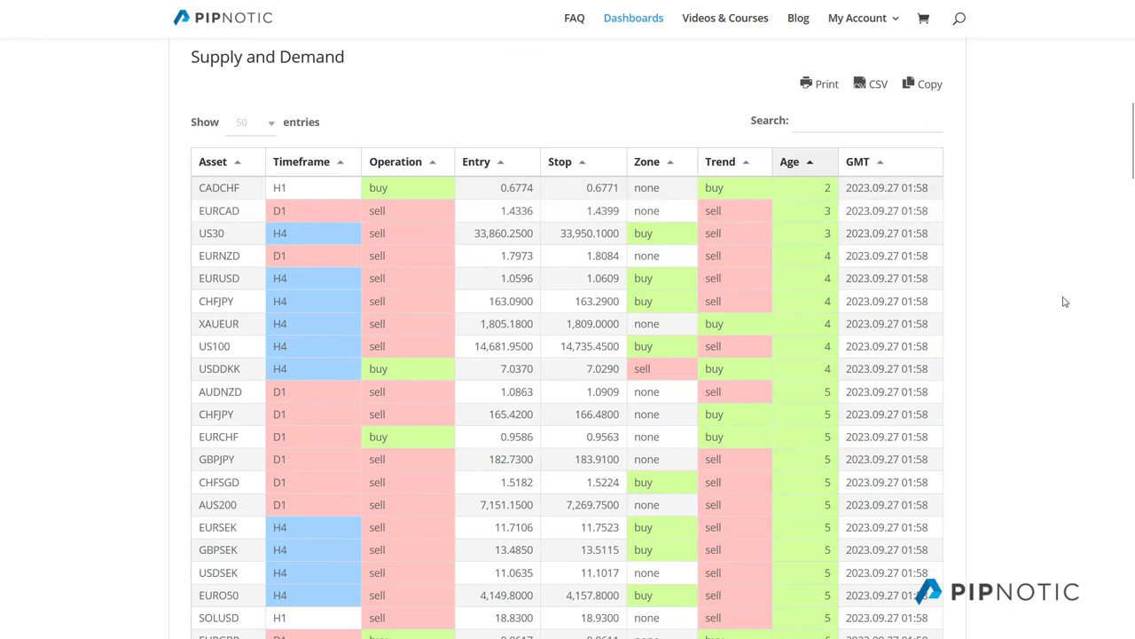
triple_click(865, 188)
click(999, 217)
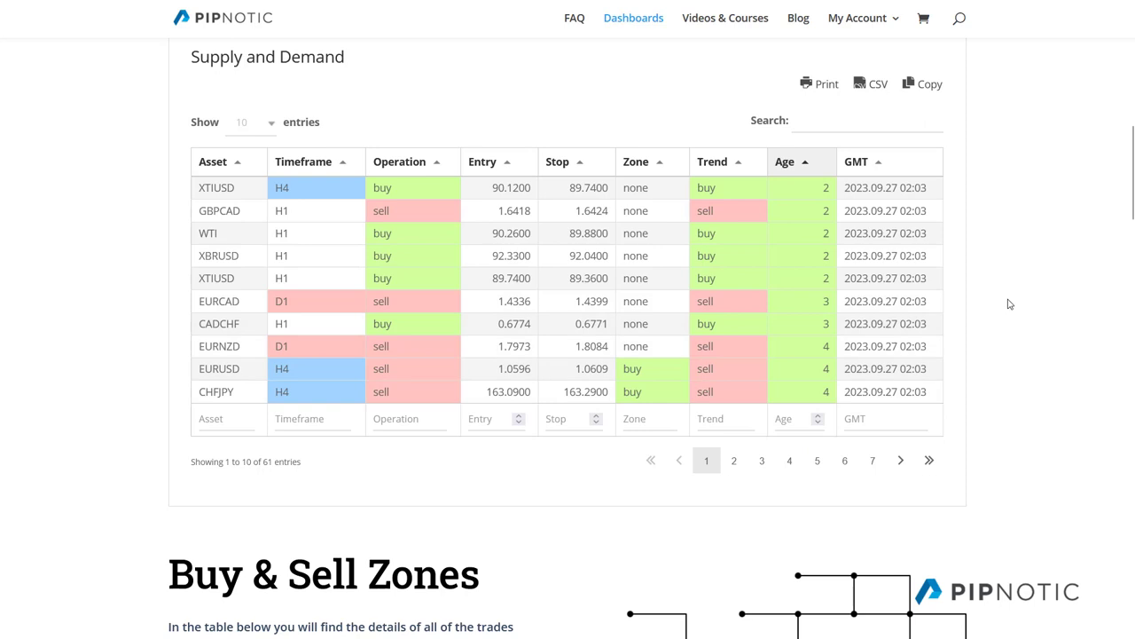
- Review the refreshed Supply and Demand section and examine the trades listed in the Buy and Sell Zones table
scroll(1010, 305, up, 1)
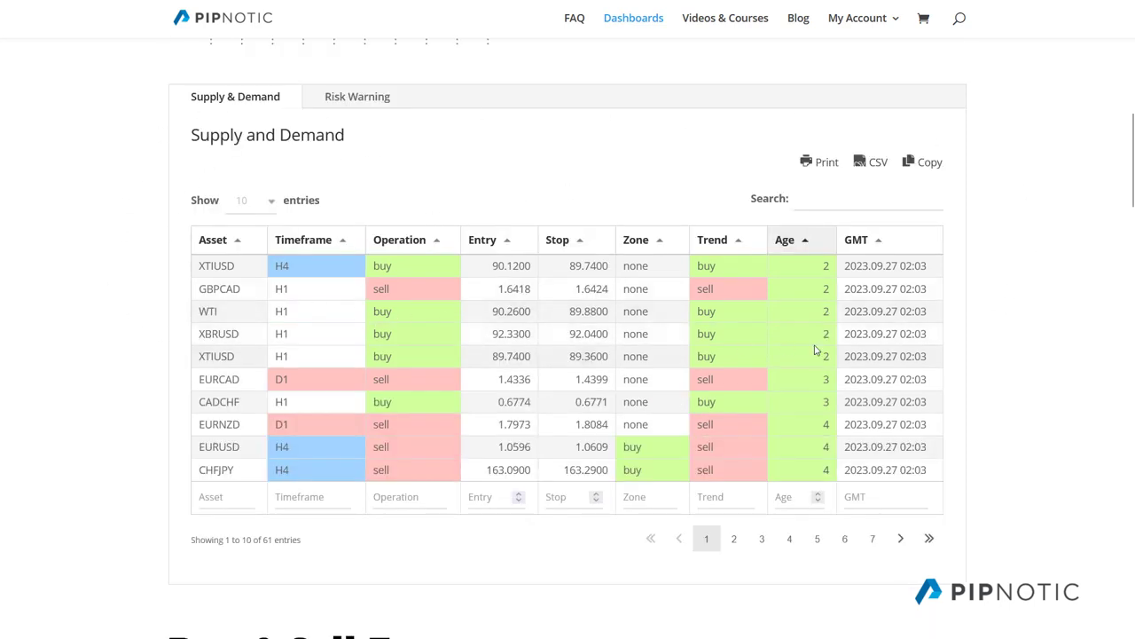
scroll(1037, 281, down, 7)
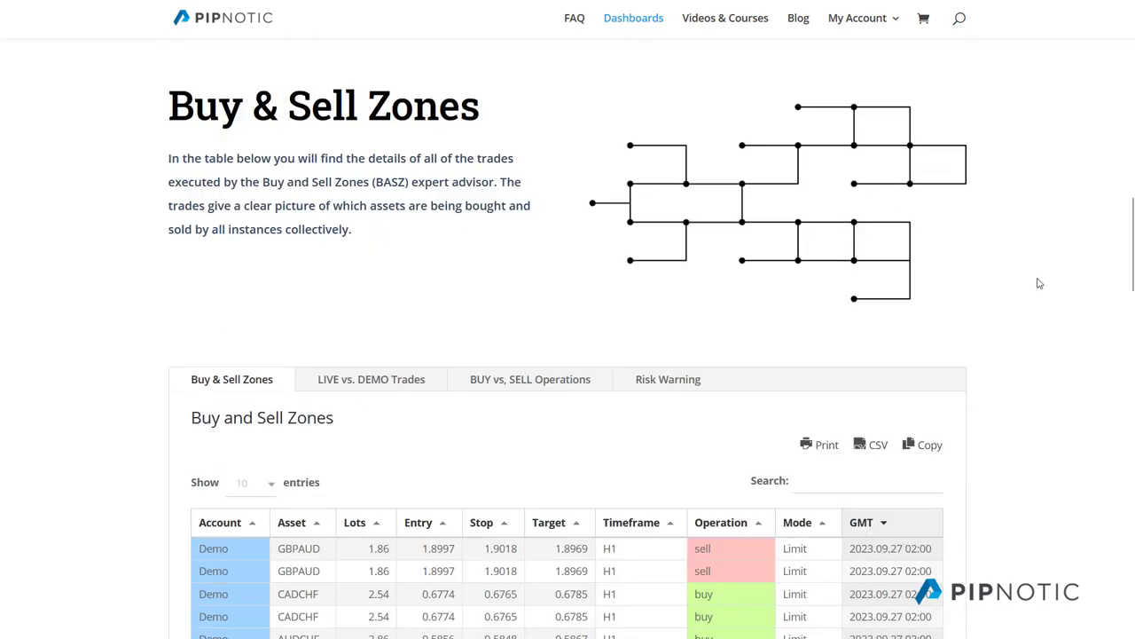
scroll(1039, 284, down, 2)
scroll(1038, 284, up, 8)
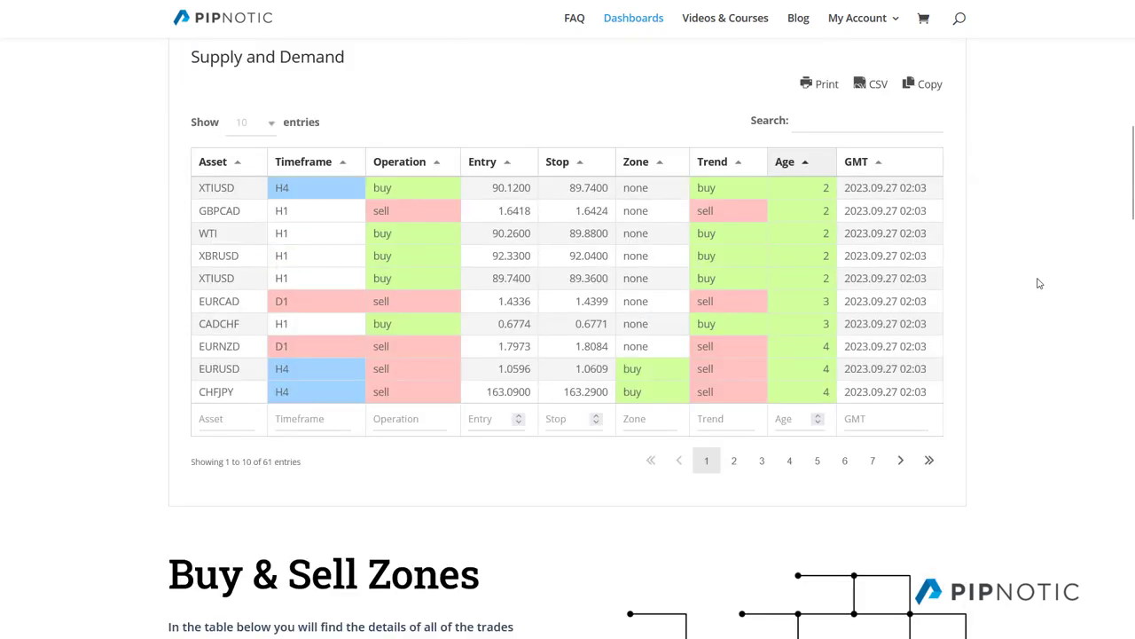
scroll(409, 262, up, 6)
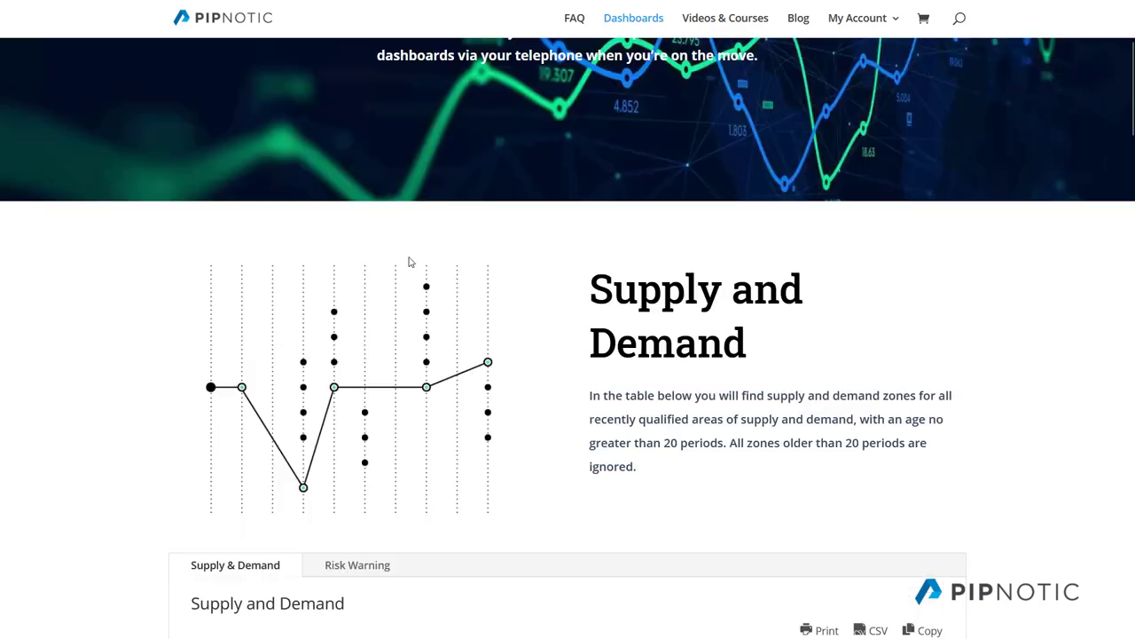
scroll(534, 291, down, 10)
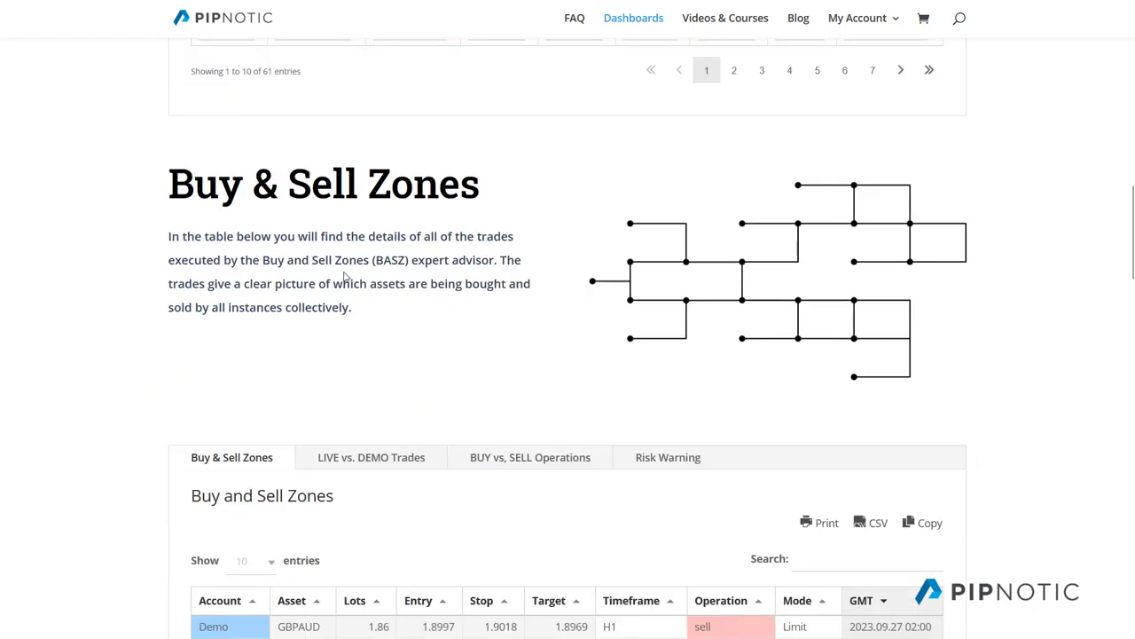
scroll(253, 354, down, 3)
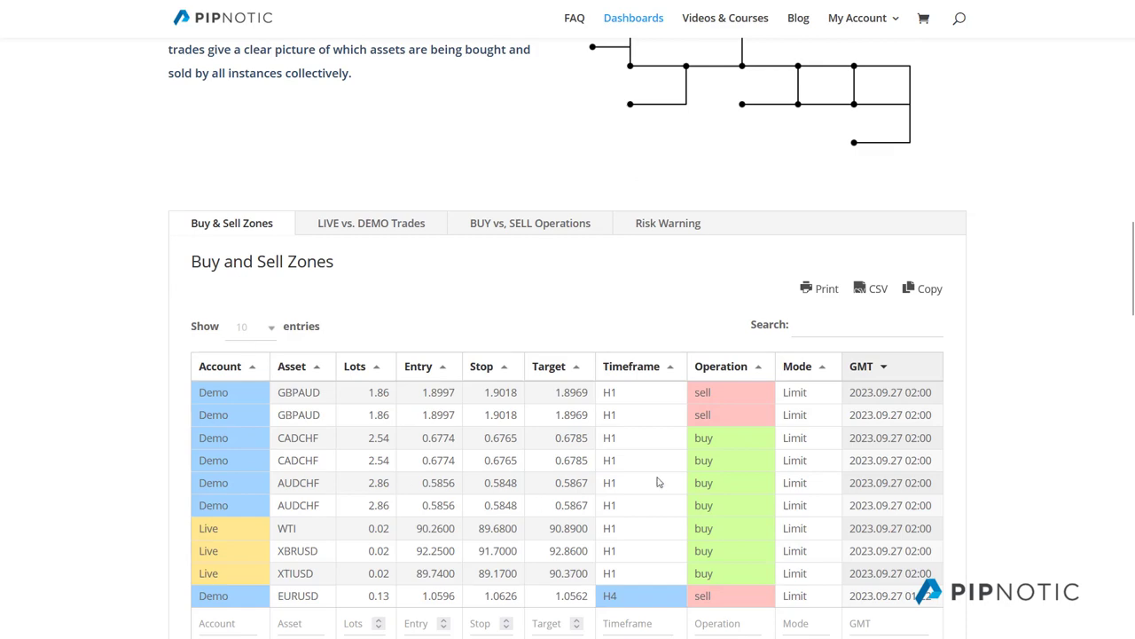
scroll(674, 437, down, 1)
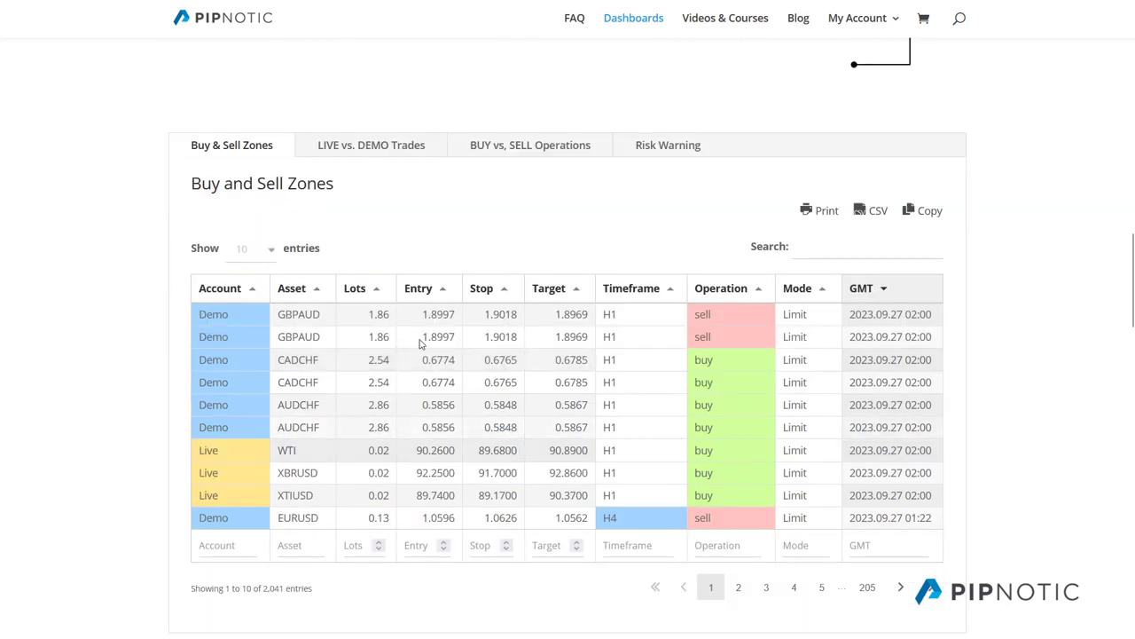
- In the Buy and Sell Zones table, highlight example Demo and Live account types and the first row's GBPAUD asset
scroll(418, 375, up, 2)
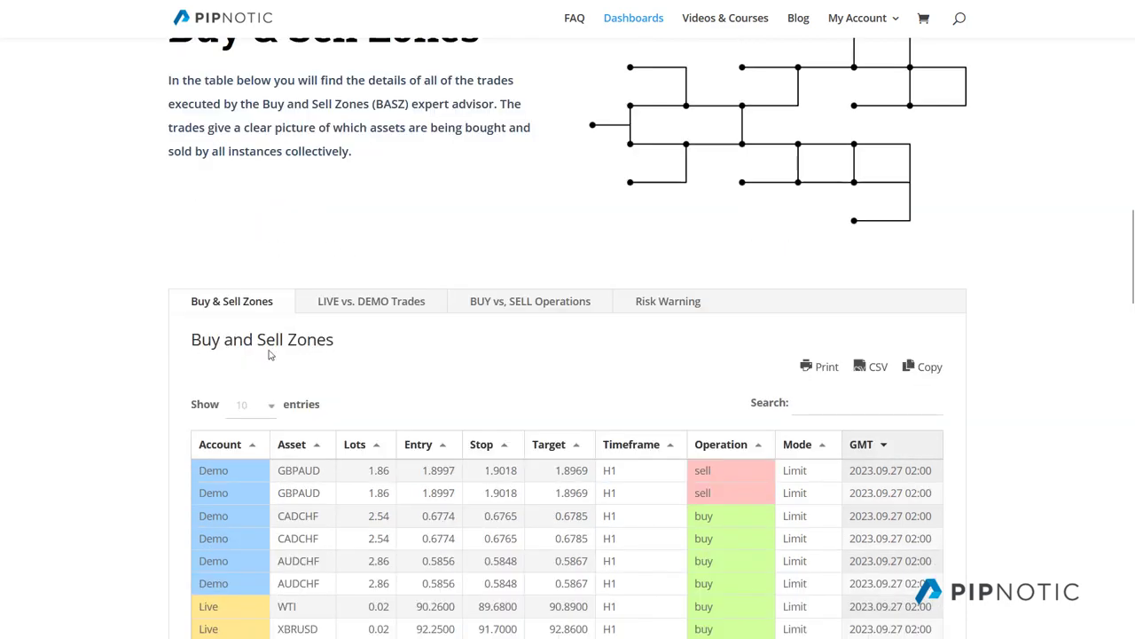
scroll(419, 359, down, 2)
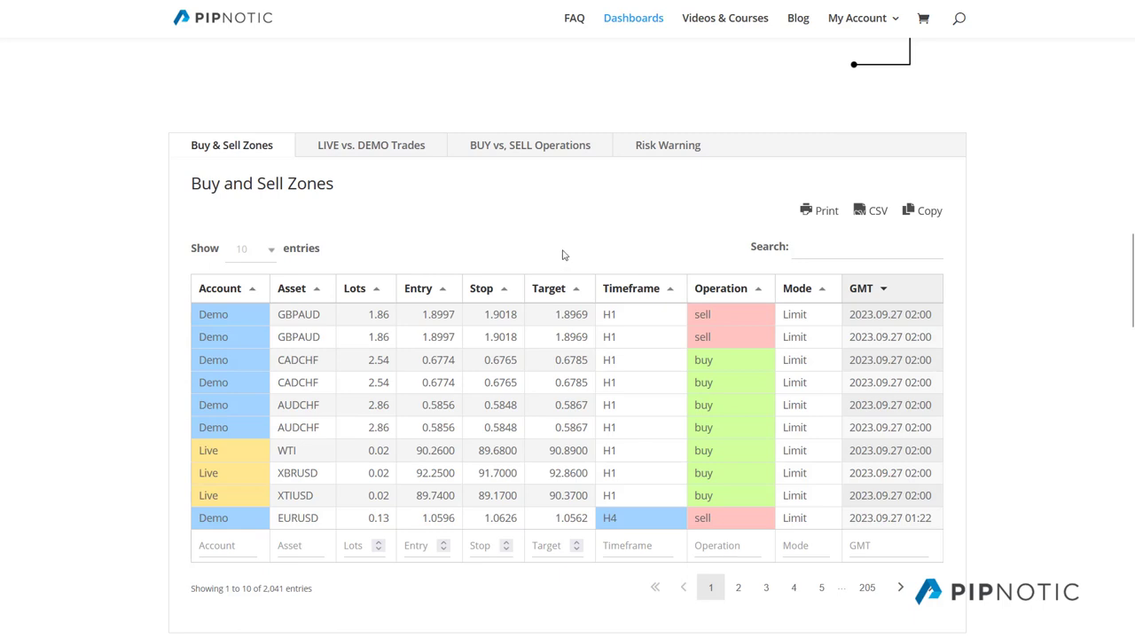
double_click(218, 315)
double_click(208, 449)
click(318, 317)
double_click(298, 315)
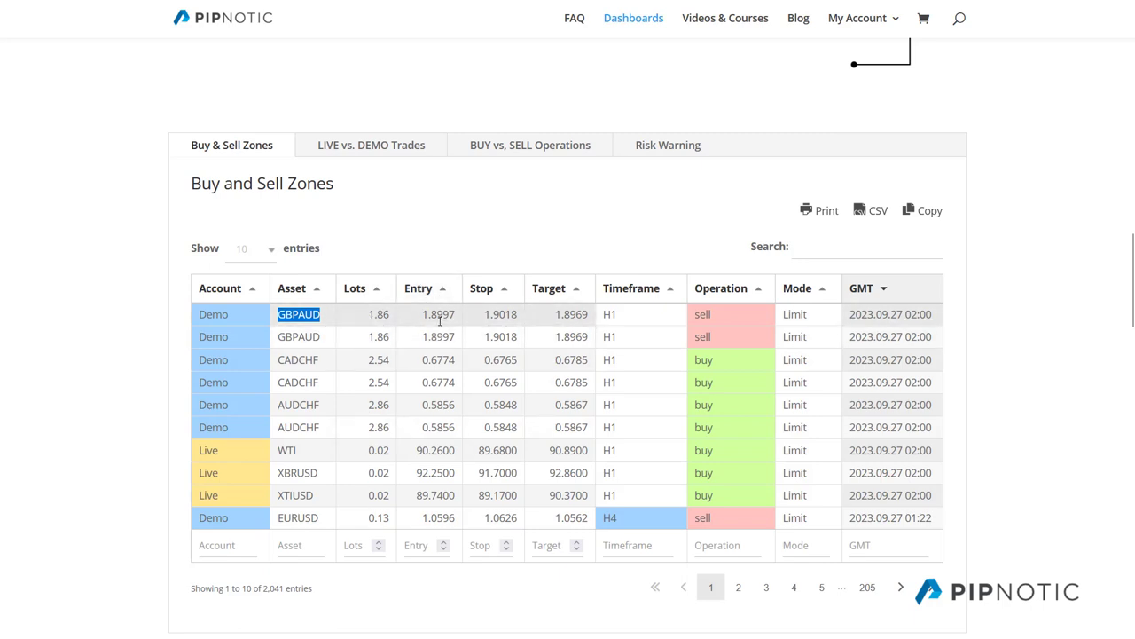
- Highlight the decimals of the first GBPAUD trade's stop price and the Limit mode of the first two trades
drag(431, 315, 517, 315)
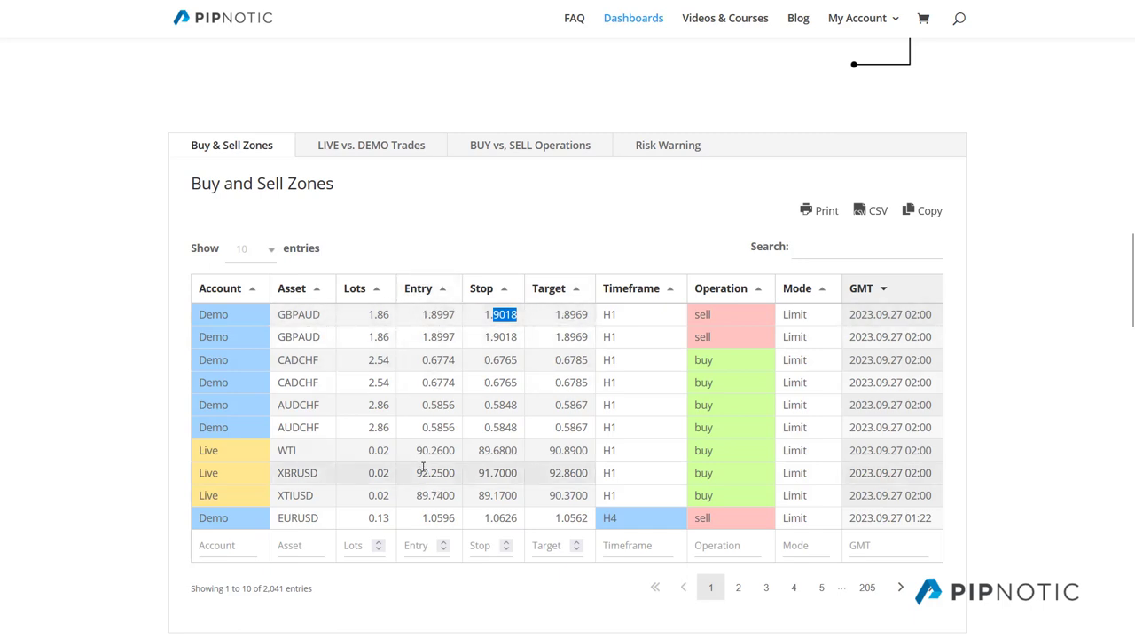
click(464, 217)
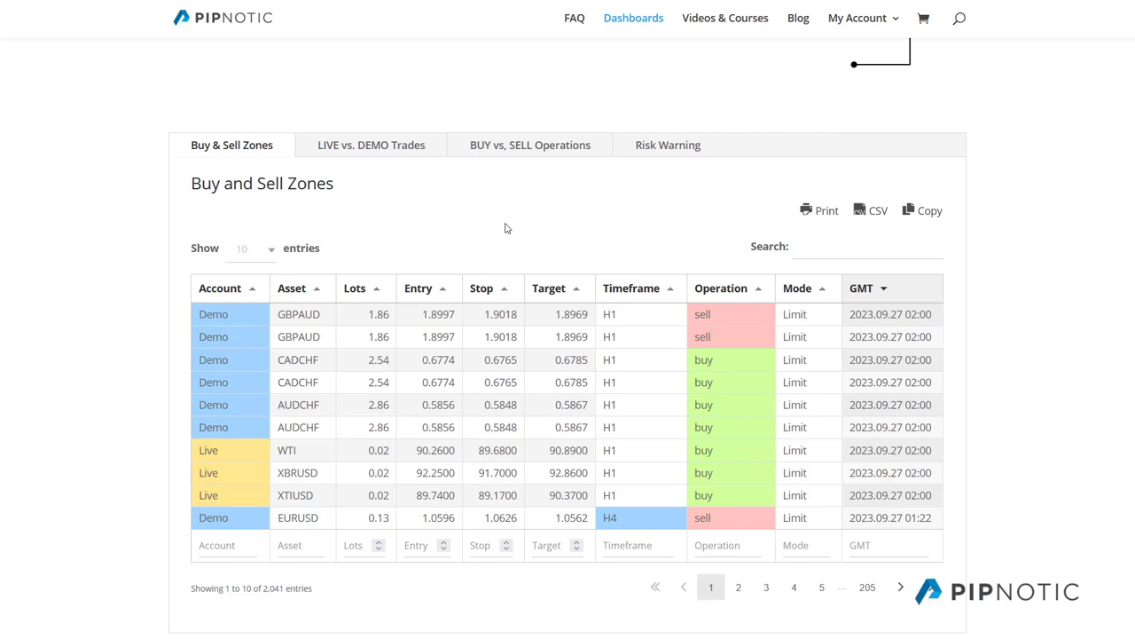
drag(517, 314, 494, 314)
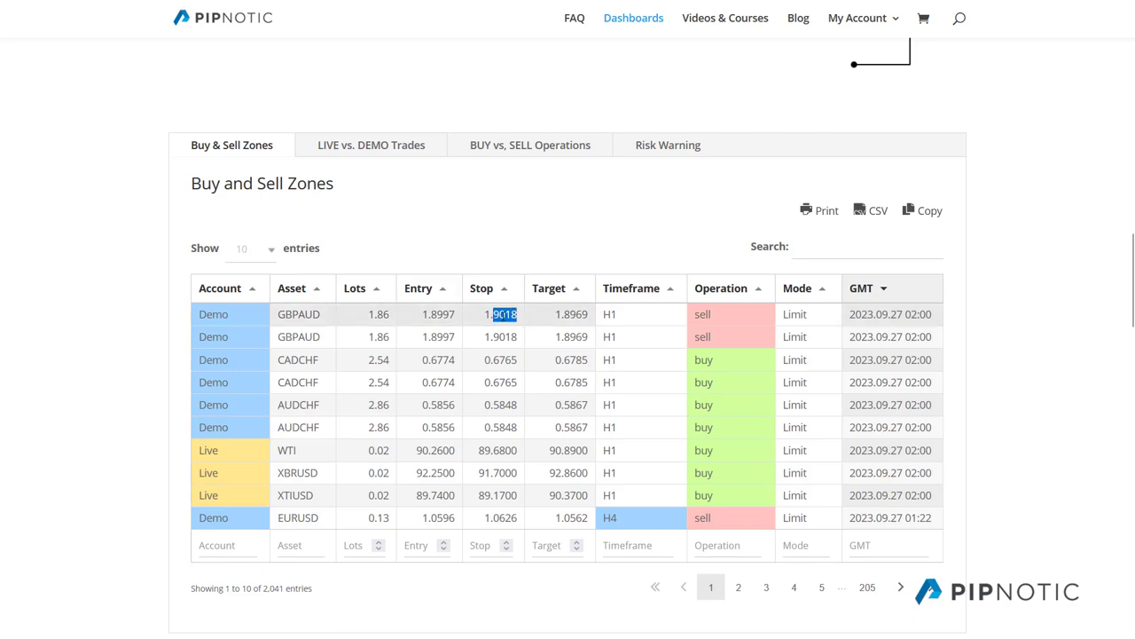
click(537, 215)
double_click(795, 314)
double_click(795, 336)
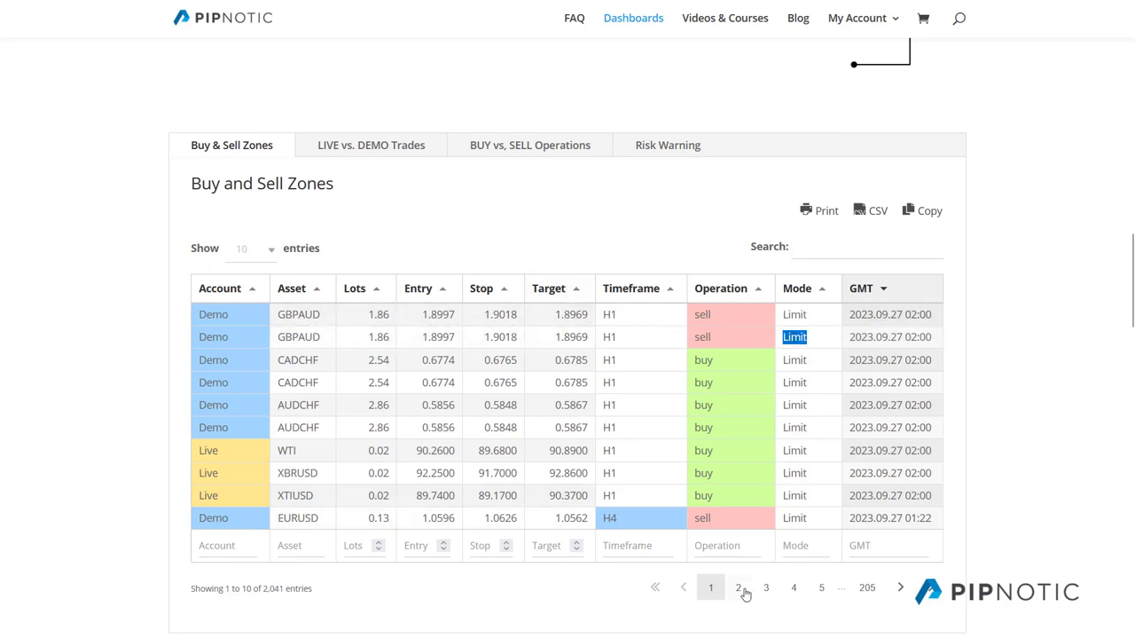
- Browse the Buy and Sell Zones trades page by page up to page 7
click(901, 589)
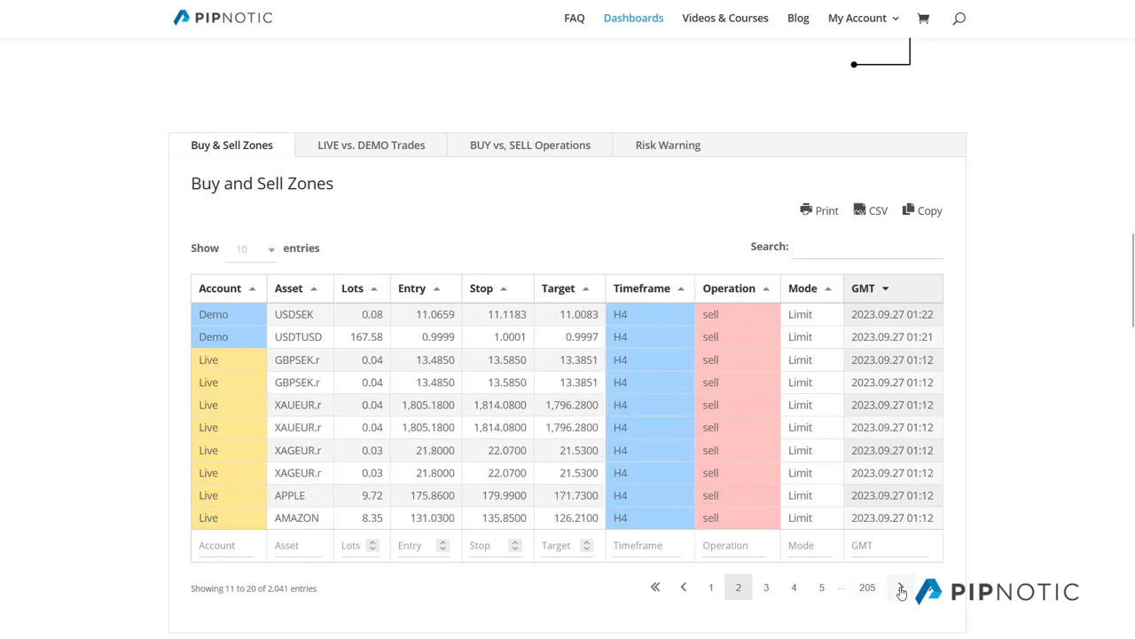
click(901, 589)
click(901, 589)
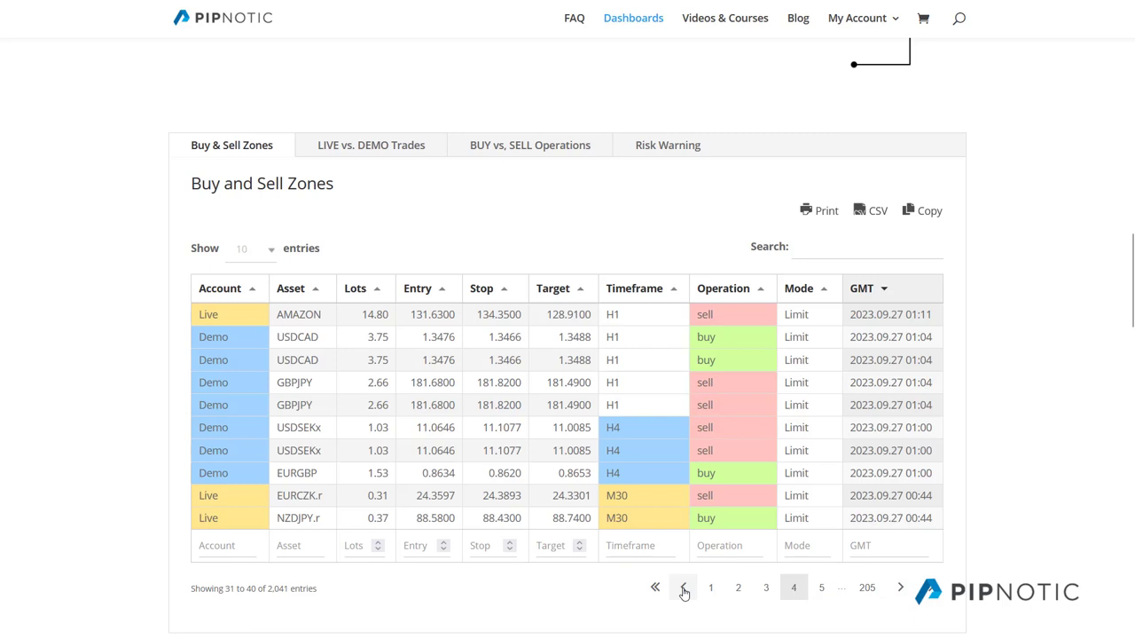
click(899, 588)
click(899, 589)
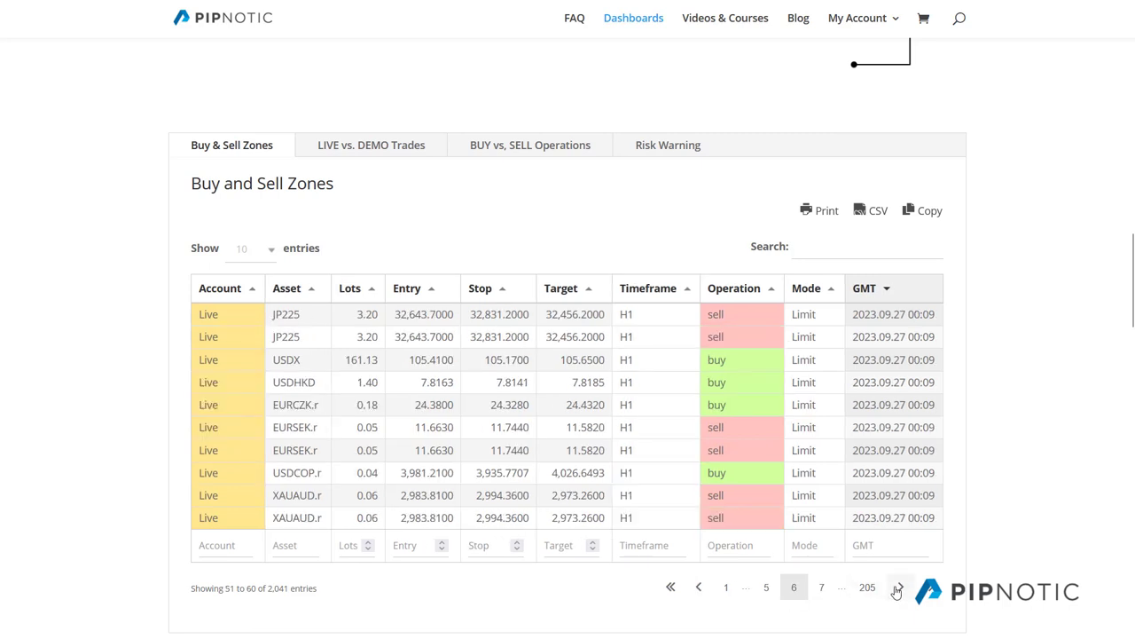
click(900, 588)
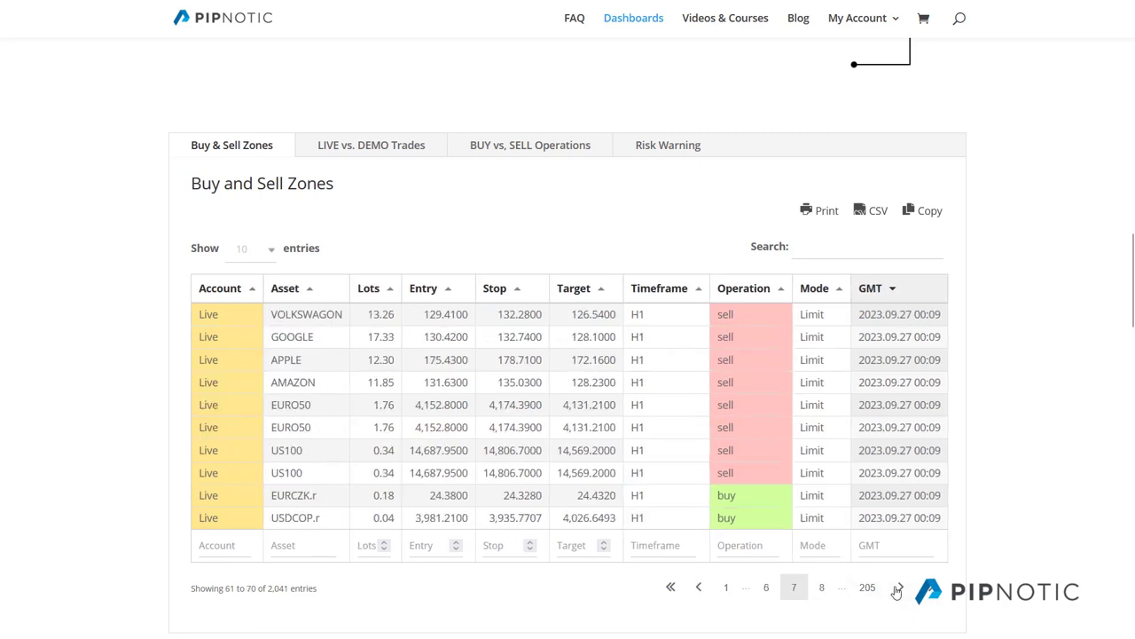
- Inspect the slices of the LIVE vs. DEMO Trades and BUY vs, SELL Operations pie charts
click(346, 149)
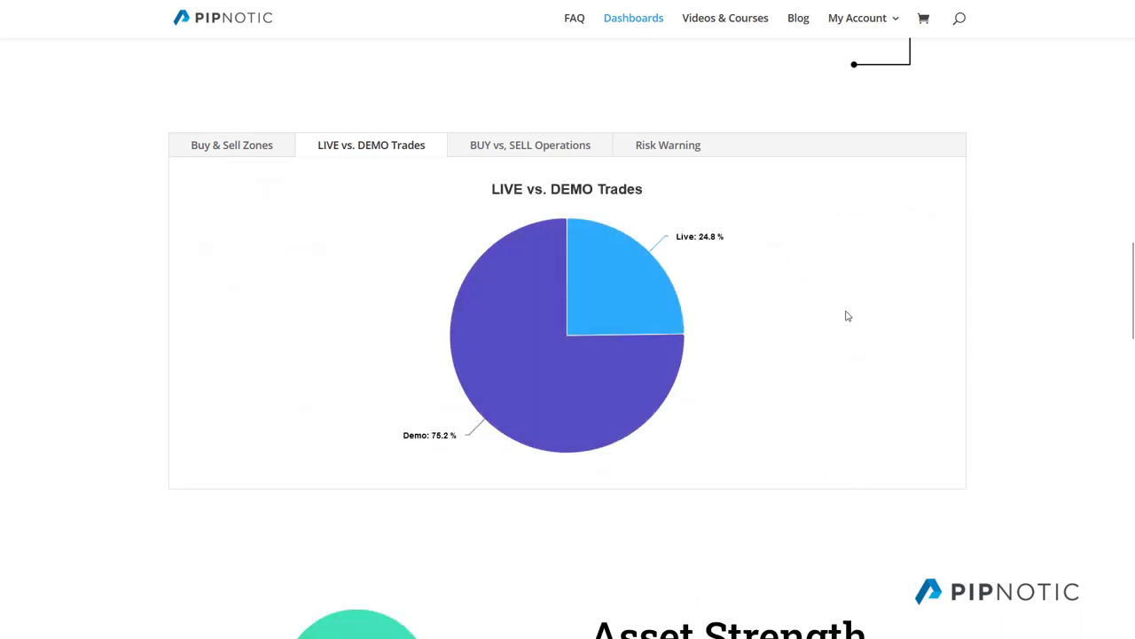
mouse_move(509, 299)
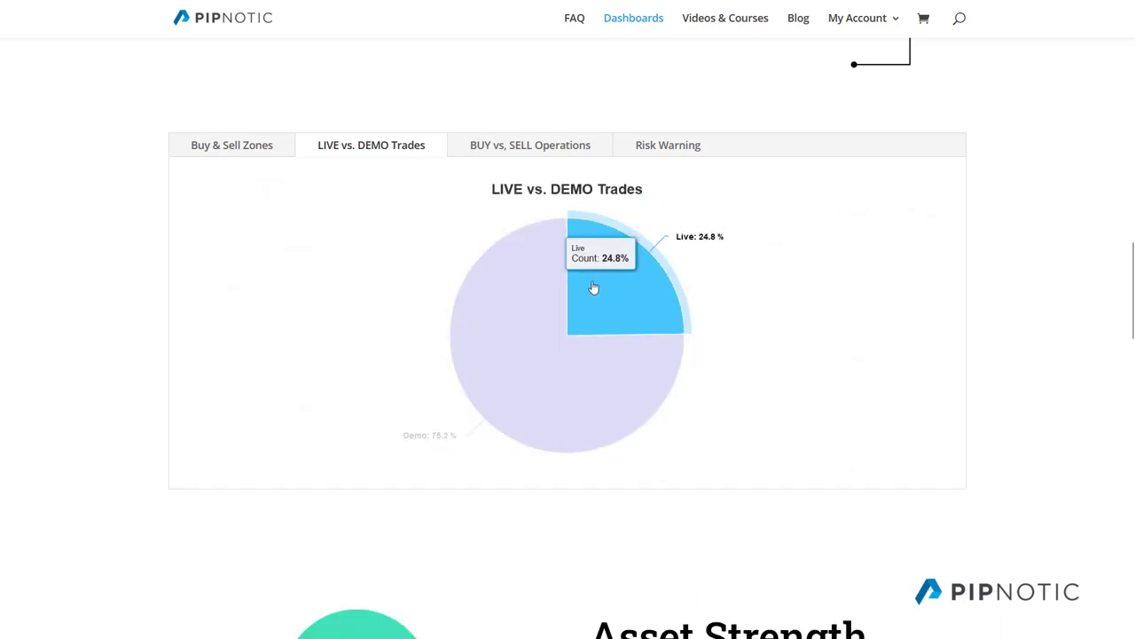
click(513, 150)
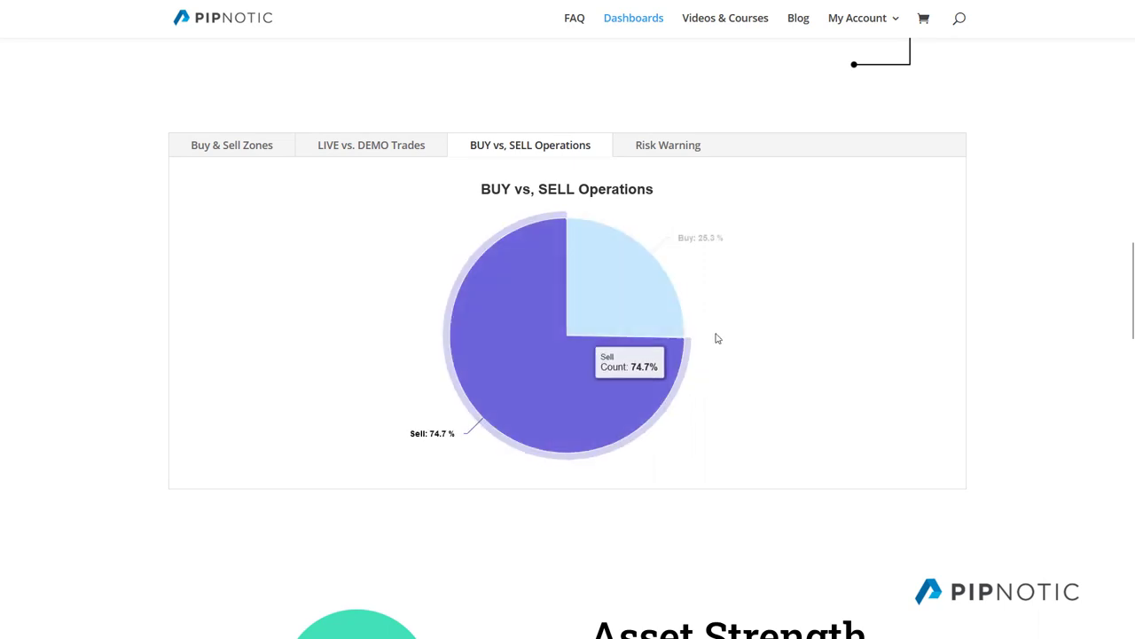
mouse_move(505, 329)
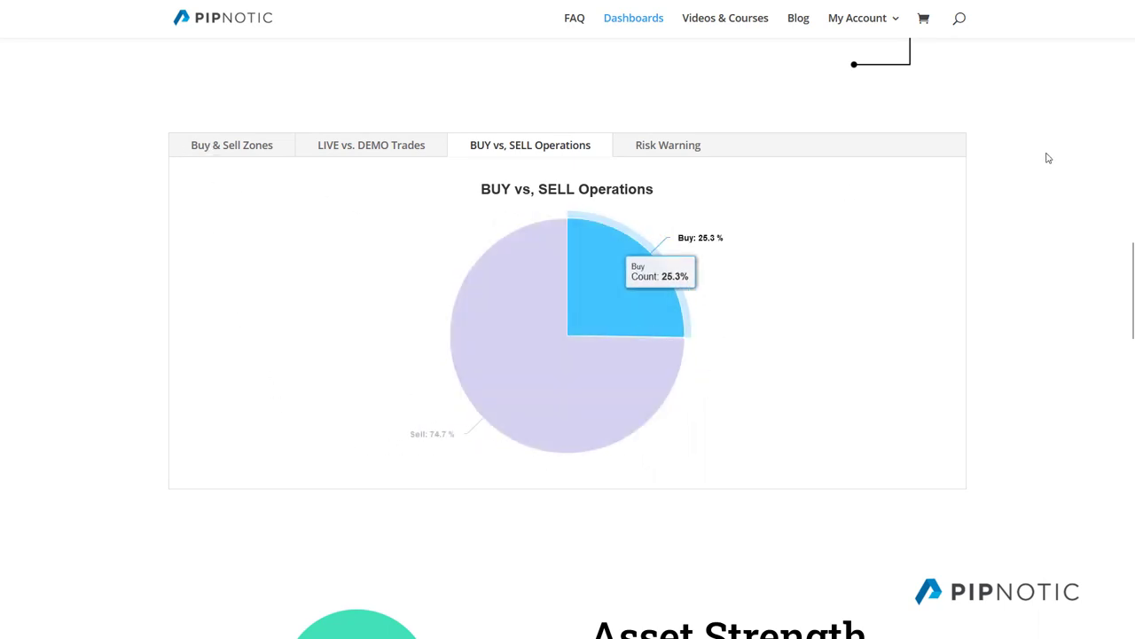
- Restore the Buy & Sell Zones table view, glance at the Asset Strength Reversion trades, and return to the Supply and Demand table
click(222, 151)
scroll(152, 345, down, 8)
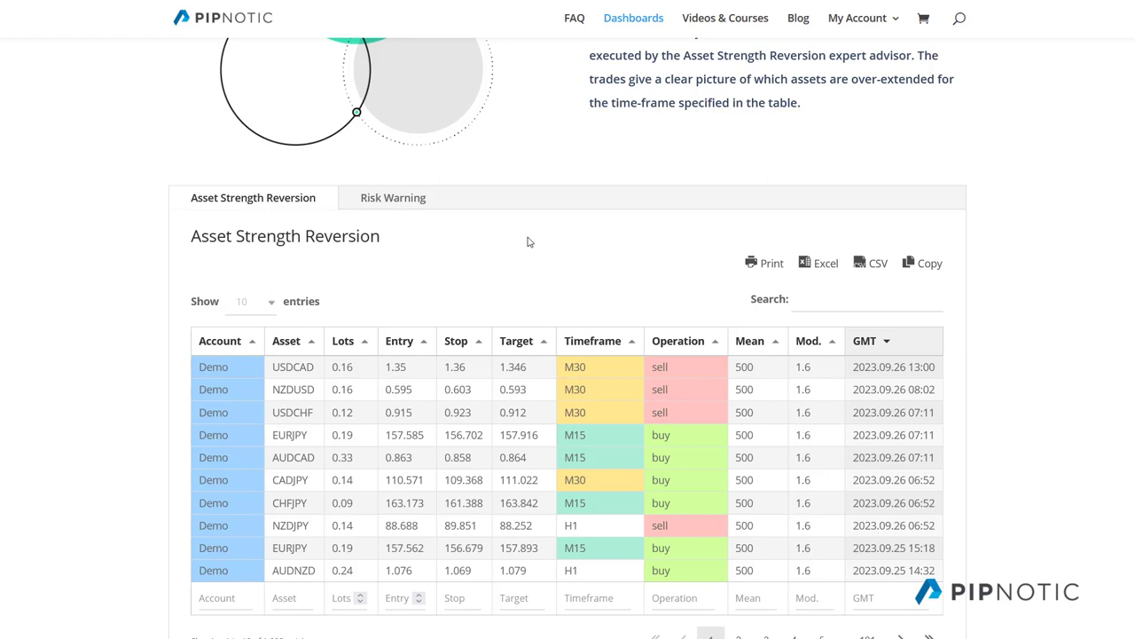
scroll(524, 410, up, 20)
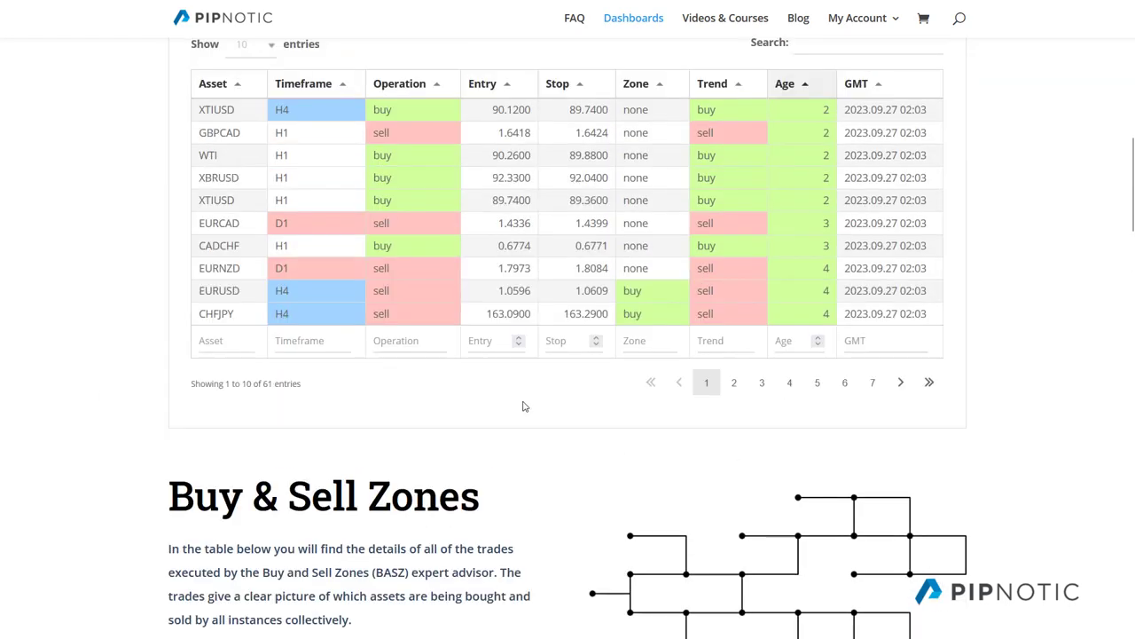
scroll(524, 406, up, 2)
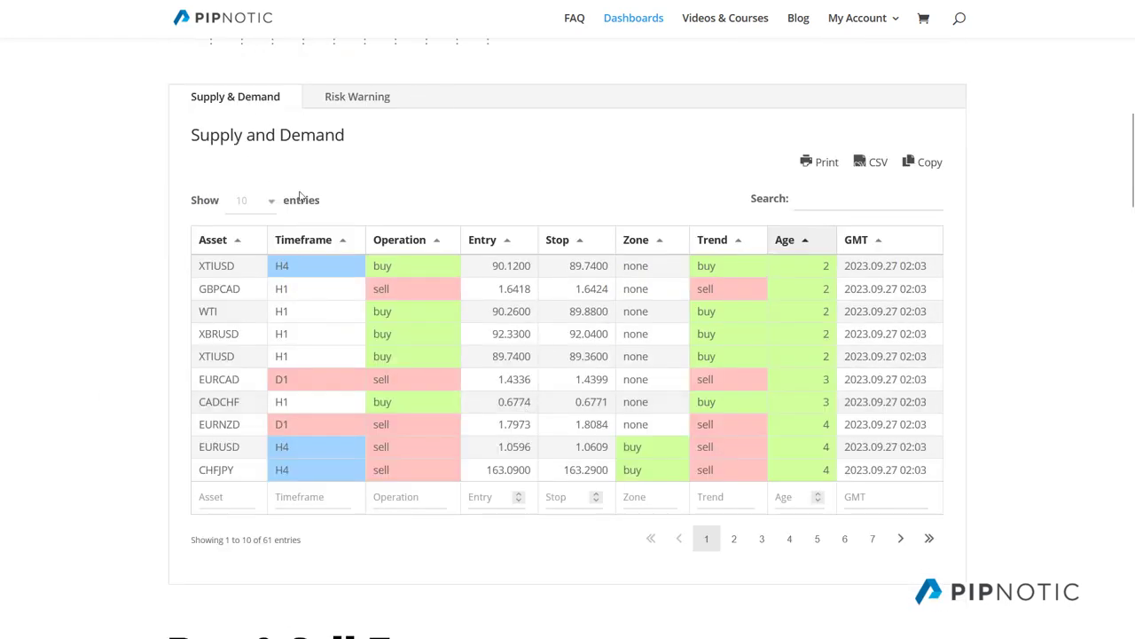